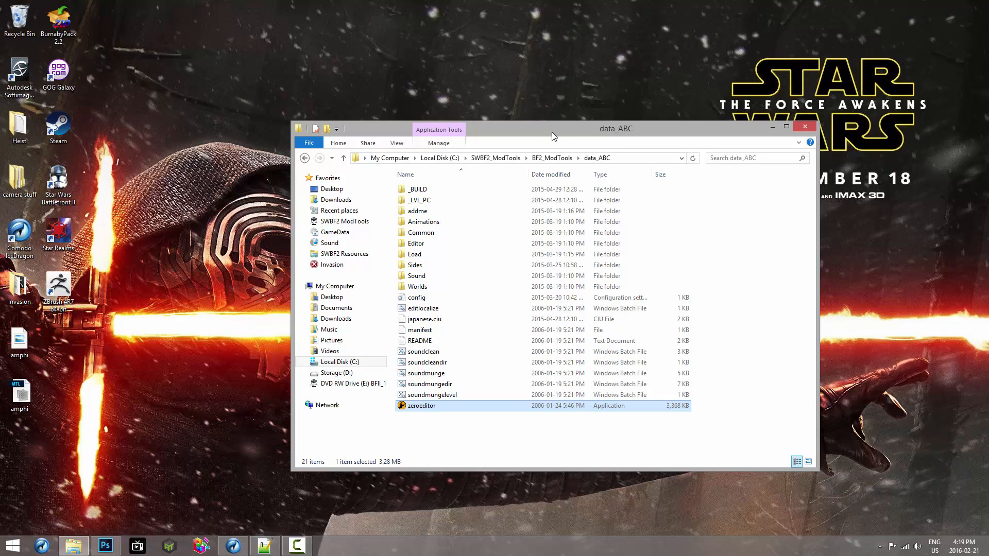
# Launch the zeroeditor application from the data_ABC folder
pyautogui.moveTo(551, 131); pyautogui.dragTo(524, 106)
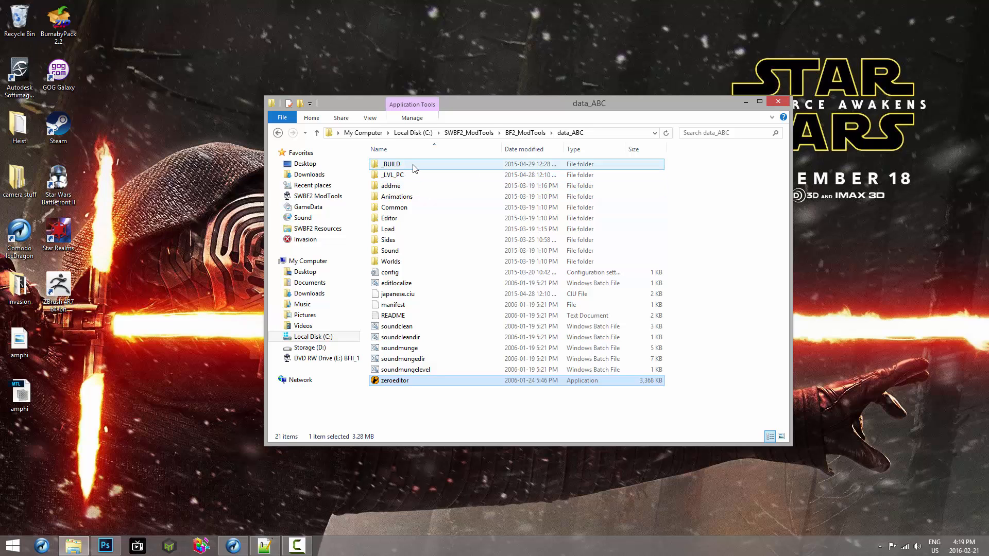
pyautogui.moveTo(489, 106); pyautogui.dragTo(497, 98)
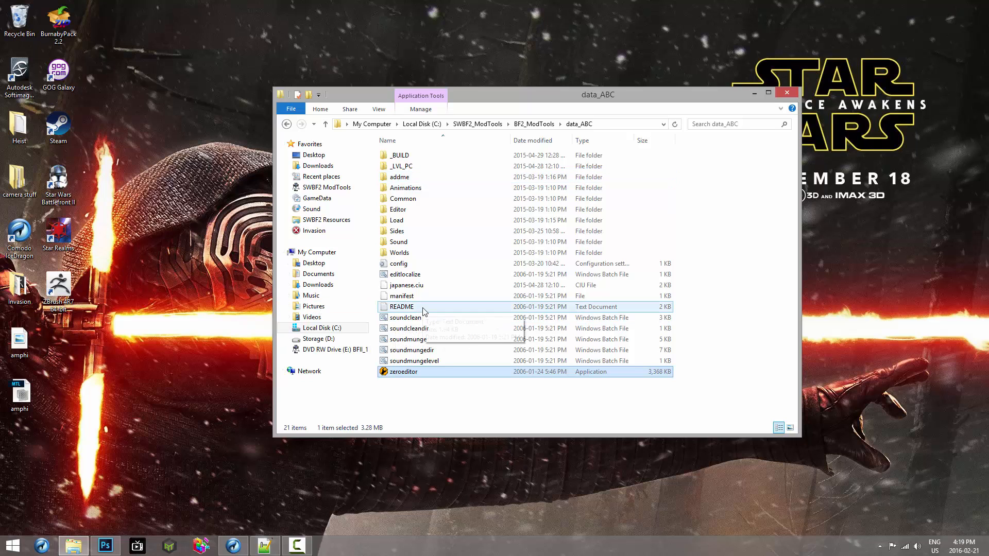
pyautogui.doubleClick(406, 372)
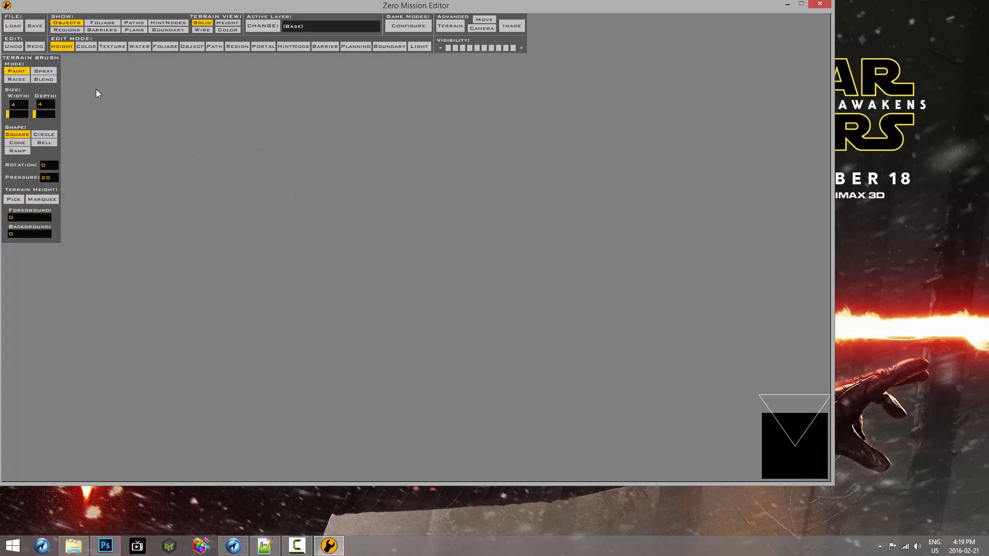
# Load the world file ABC.wld from data_ABC\Worlds\ABC\world1 with its conquest and ctf layers
pyautogui.click(13, 26)
pyautogui.click(163, 38)
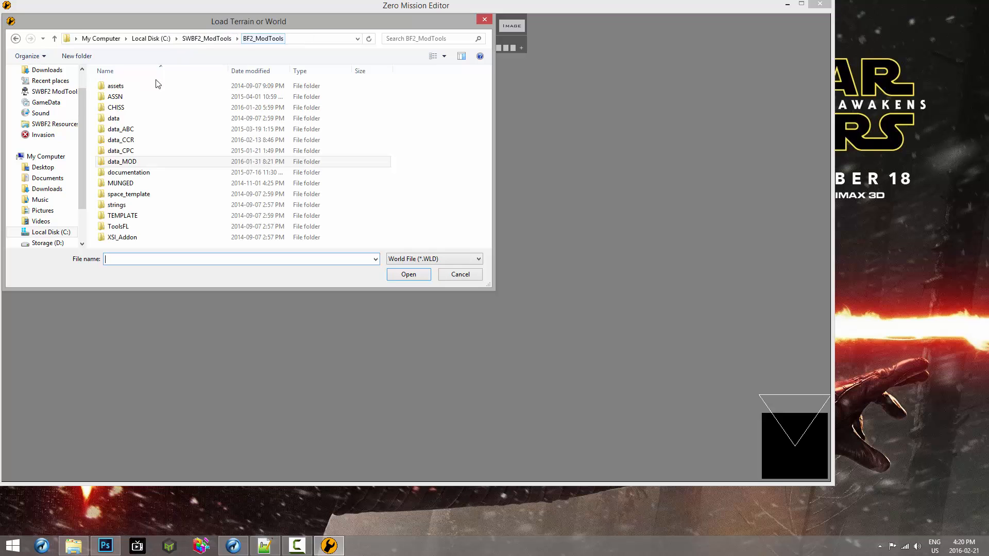
pyautogui.doubleClick(123, 129)
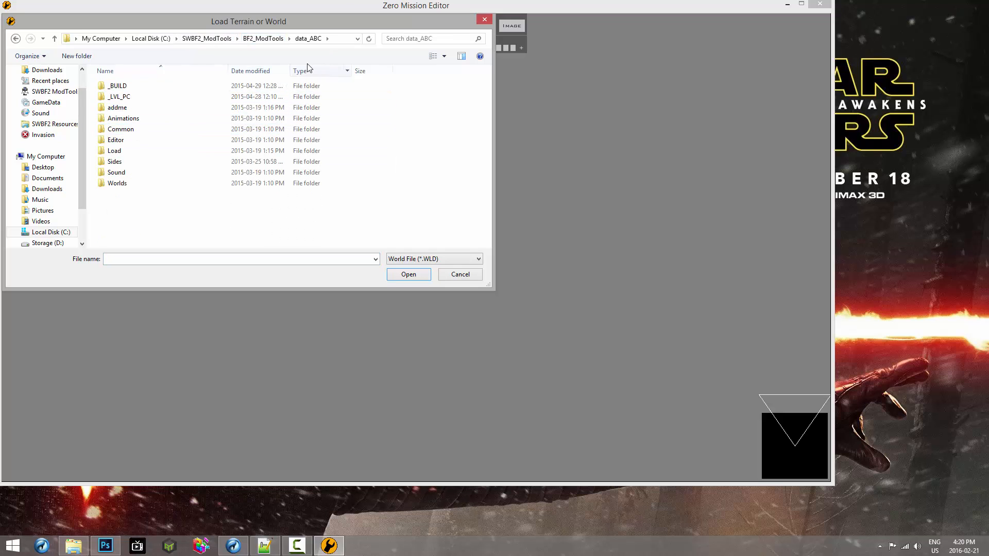
pyautogui.doubleClick(133, 184)
pyautogui.doubleClick(129, 88)
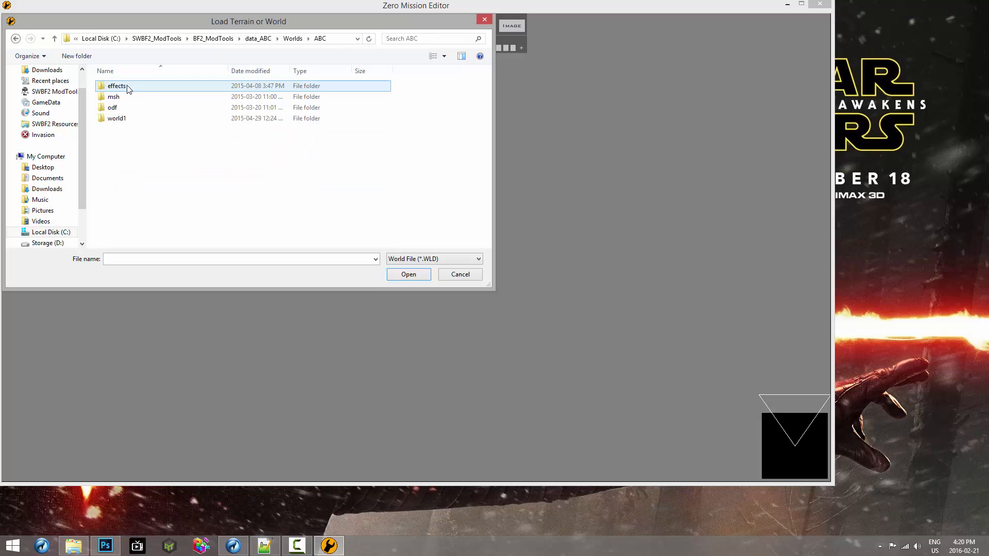
pyautogui.doubleClick(122, 116)
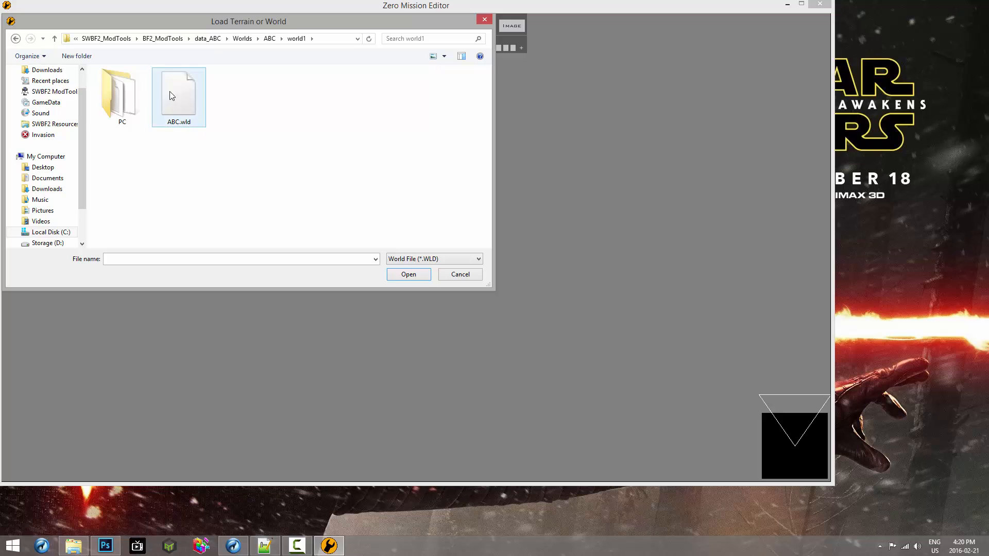
pyautogui.doubleClick(181, 108)
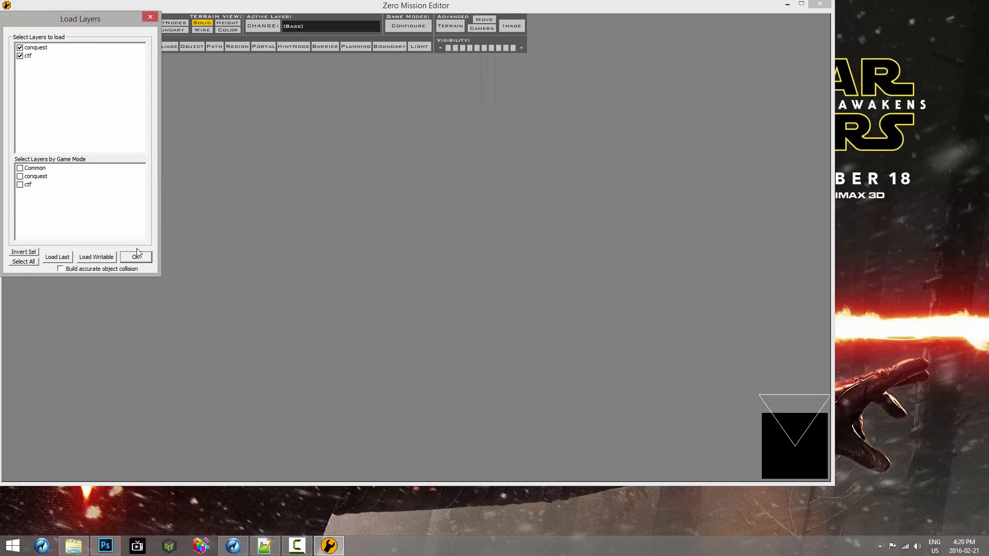
pyautogui.click(134, 256)
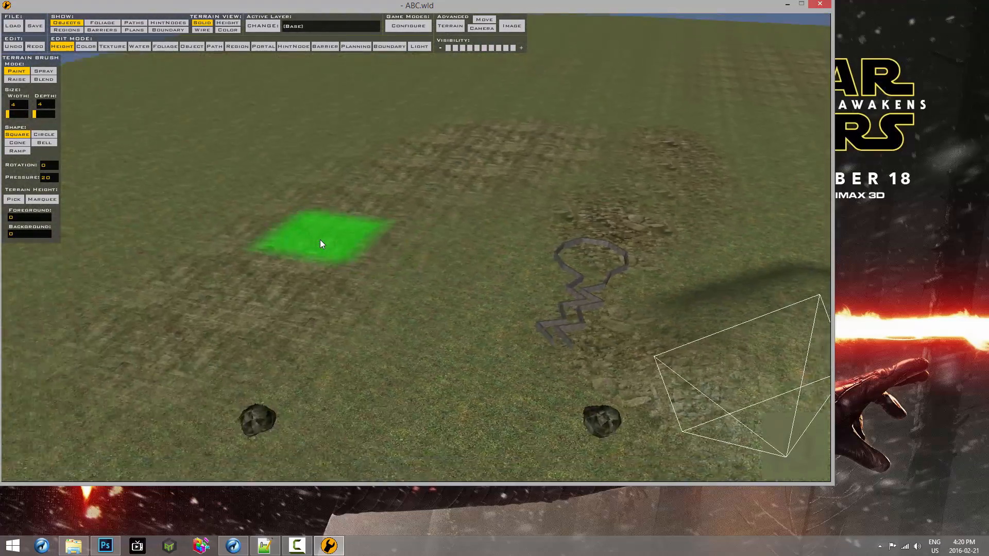
# Survey the loaded ABC terrain, including the pond, hill, rocks and stone path
pyautogui.press('Right')
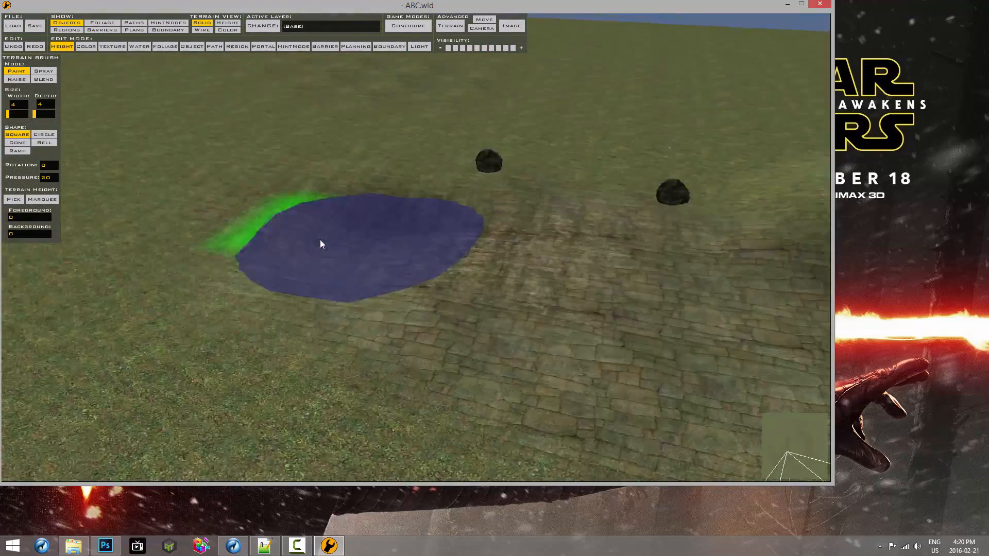
pyautogui.press('Right')
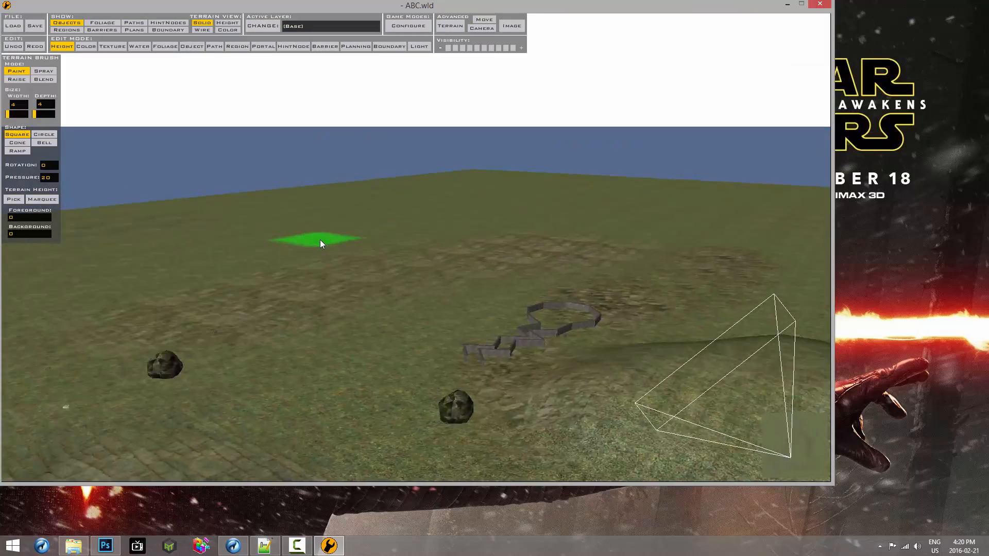
pyautogui.press('Left')
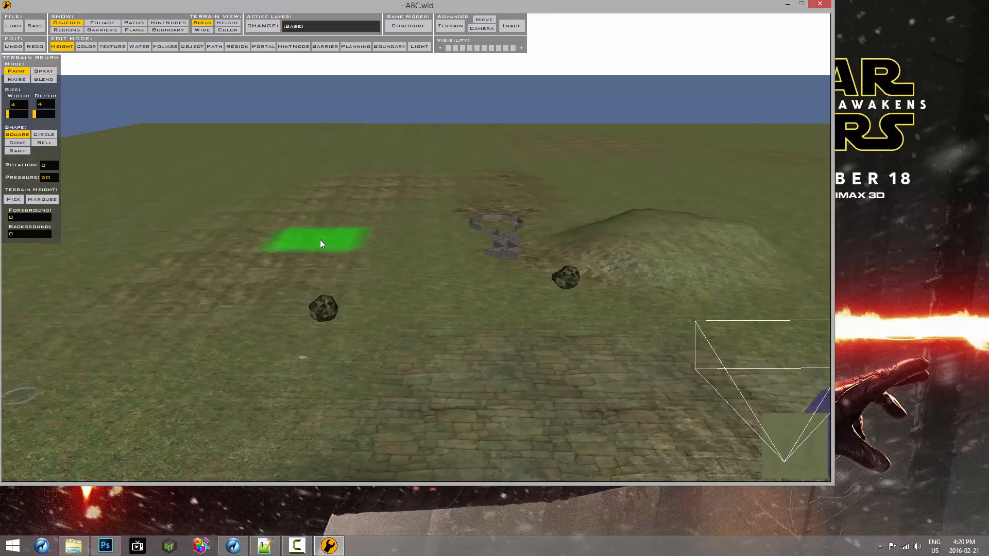
pyautogui.press('Right')
pyautogui.press('Left')
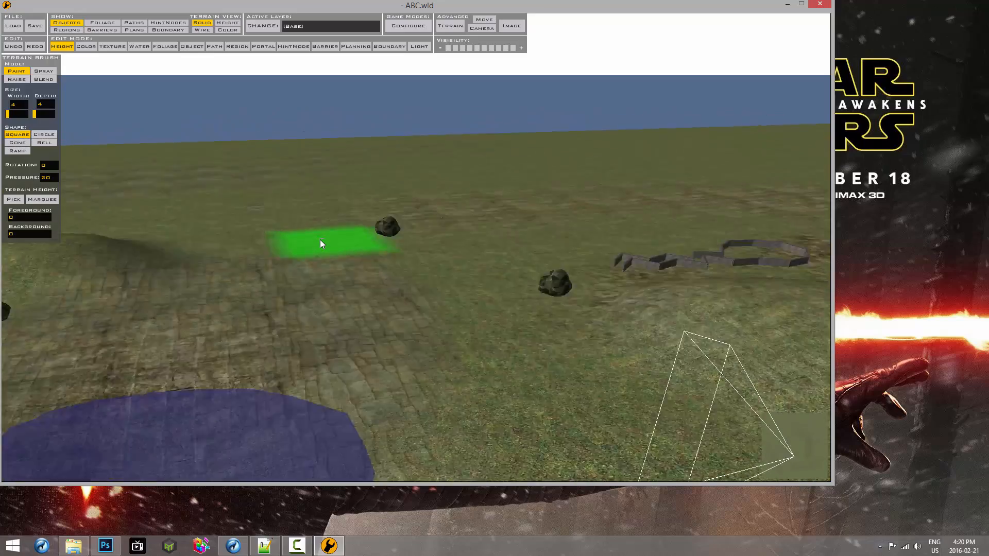
pyautogui.press('Left')
pyautogui.press('Right')
pyautogui.press('Up')
pyautogui.press('Left')
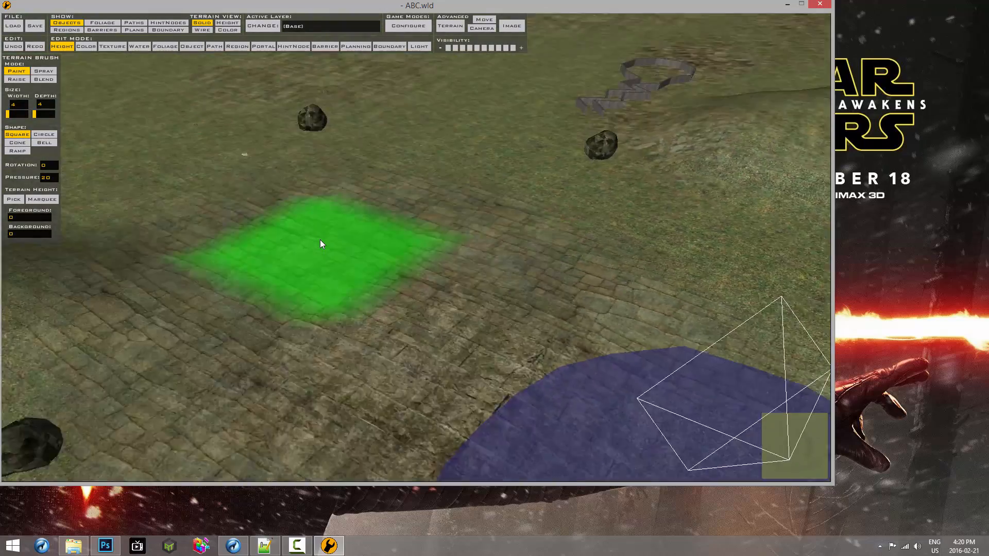
pyautogui.press('Down')
pyautogui.press('Right')
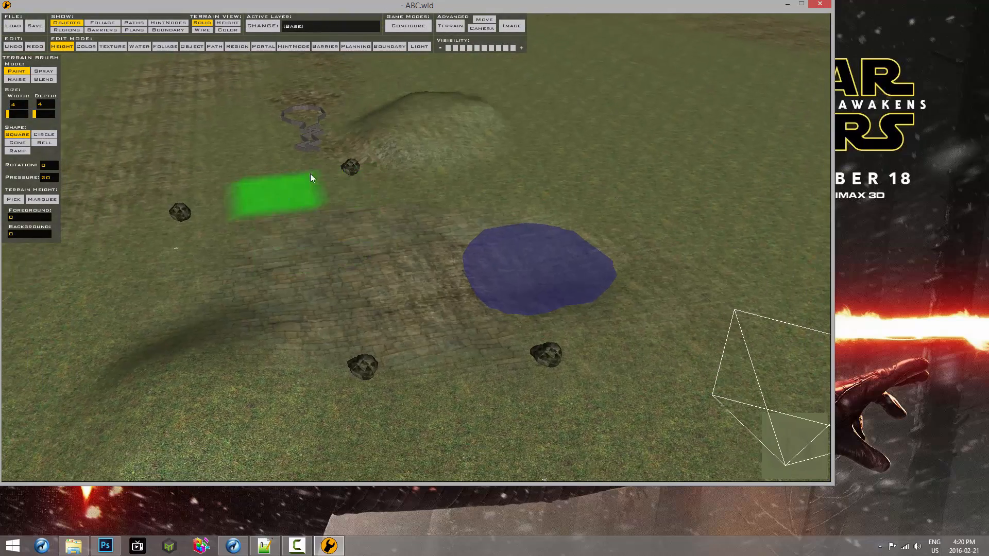
# Review the list of layers in the ABC world and close it
pyautogui.click(258, 27)
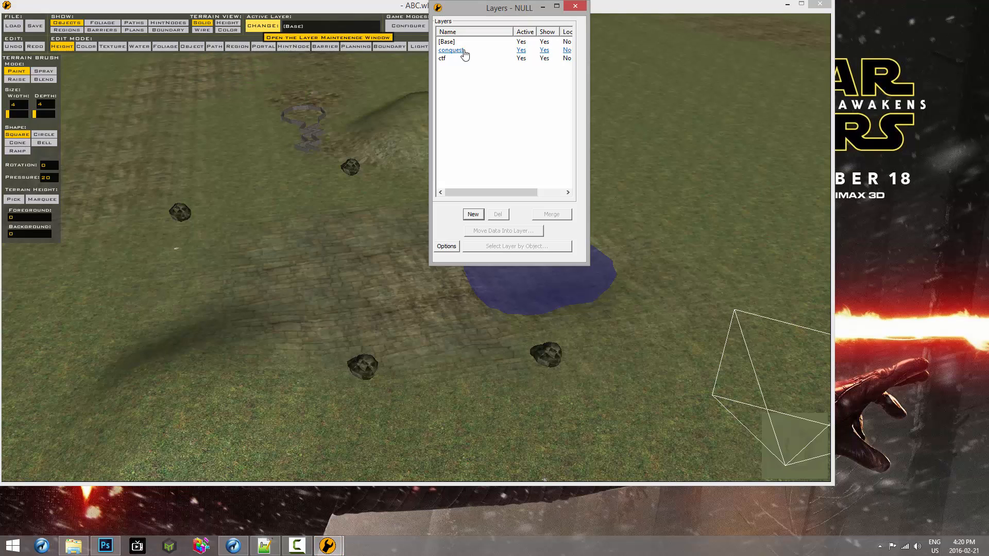
pyautogui.click(575, 6)
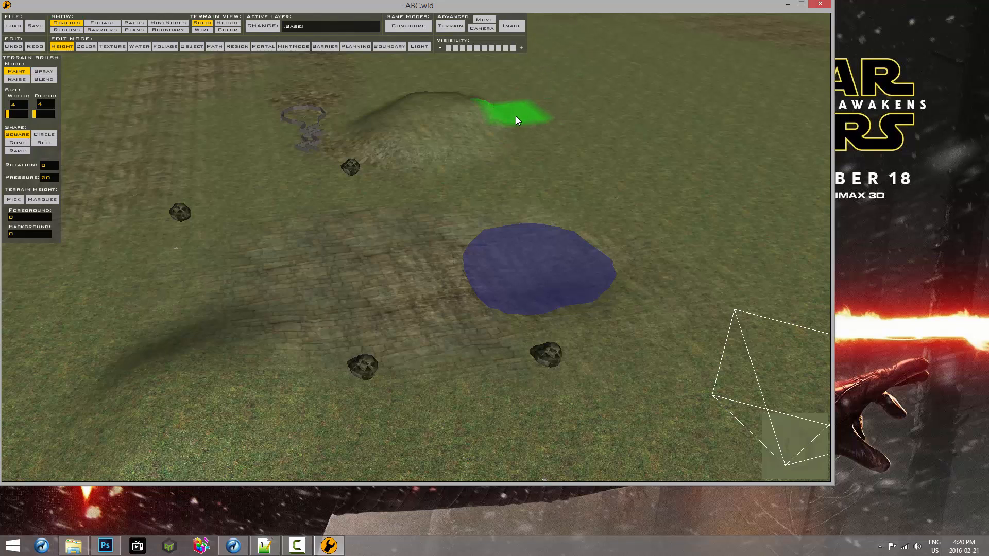
# Turn on the display of regions and look over their placement across the terrain
pyautogui.press('w')
pyautogui.press('d')
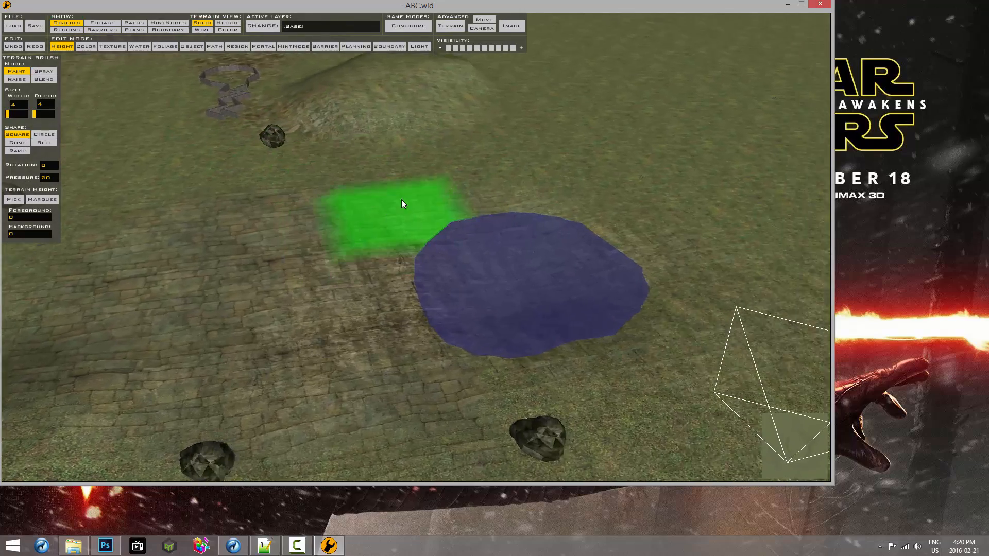
pyautogui.press('s')
pyautogui.press('s')
pyautogui.press('a')
pyautogui.press('w')
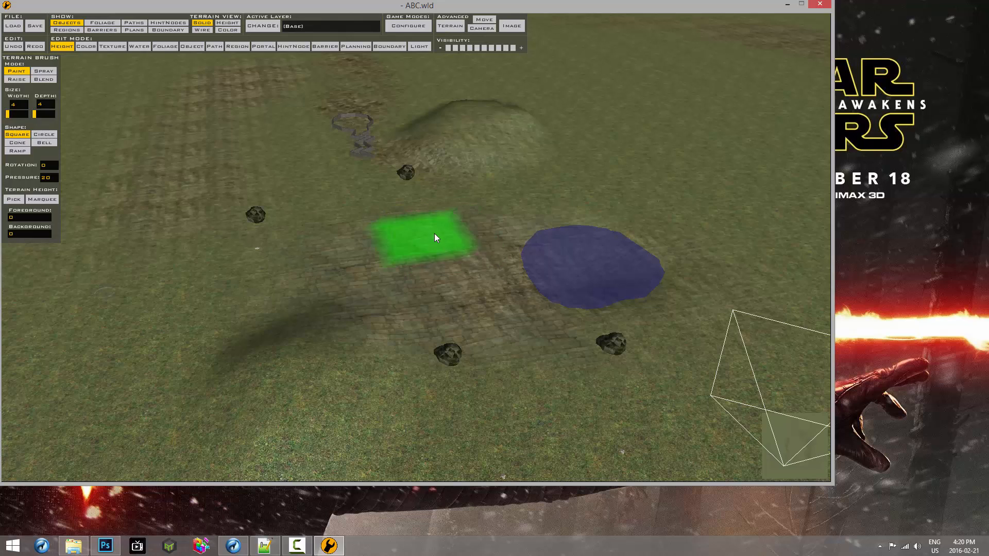
pyautogui.click(75, 30)
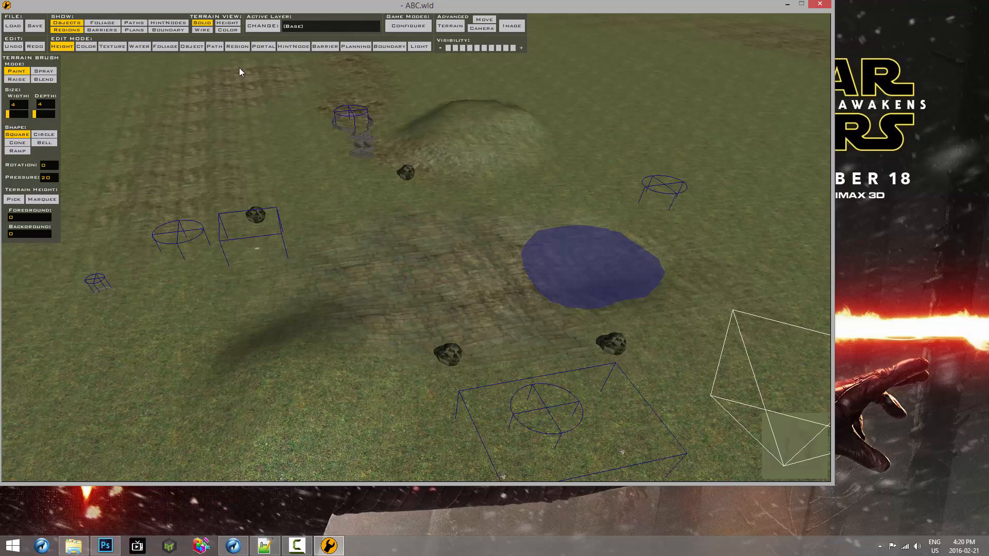
pyautogui.scroll(-2, 329, 142)
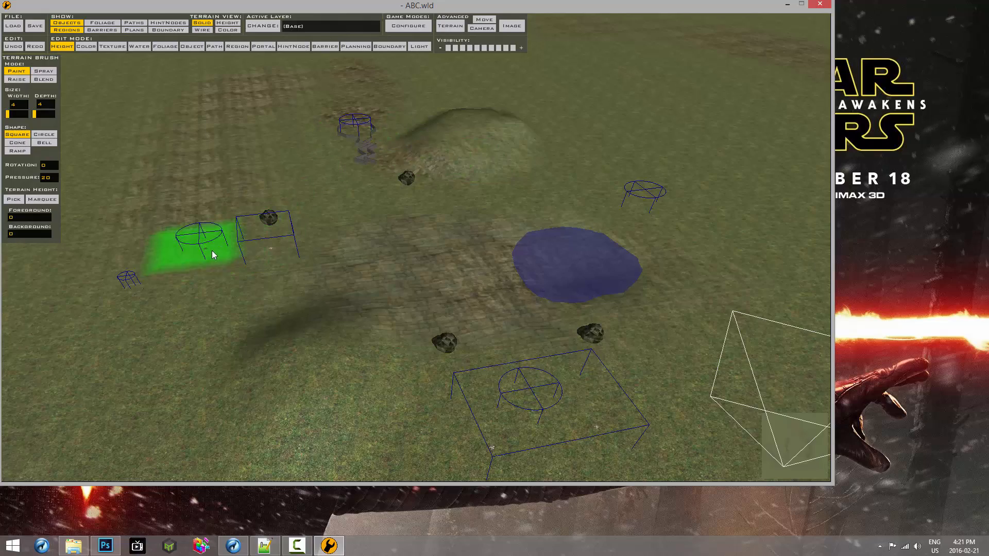
pyautogui.moveTo(211, 251); pyautogui.dragTo(381, 238, button='middle')
pyautogui.scroll(3, 381, 238)
pyautogui.press('Right')
pyautogui.scroll(-2, 375, 243)
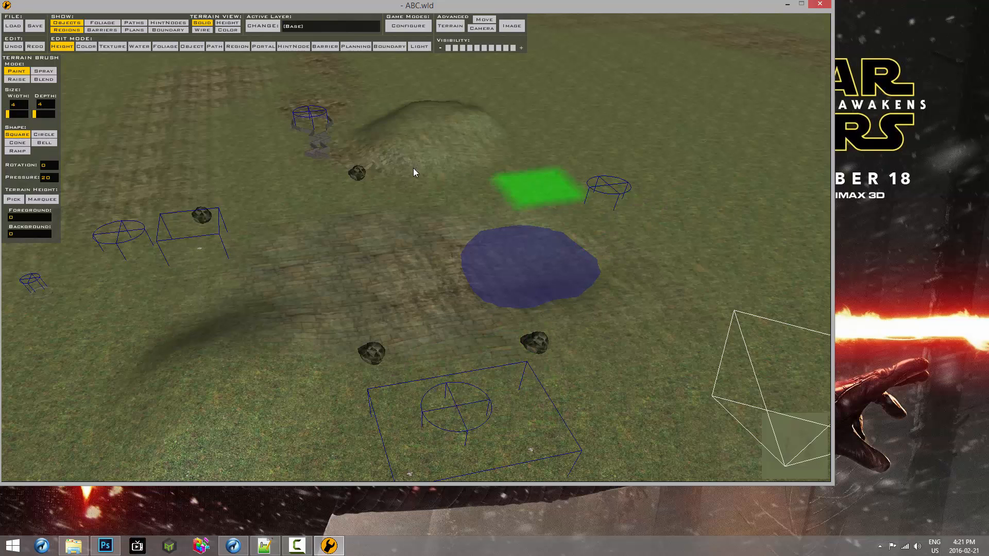
pyautogui.press('Left')
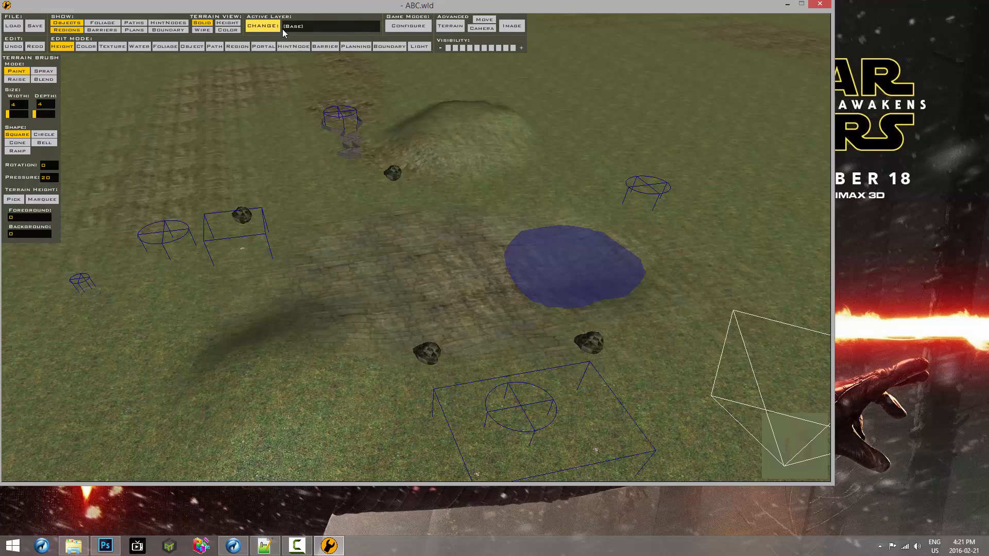
# Make conquest the active layer
pyautogui.click(265, 26)
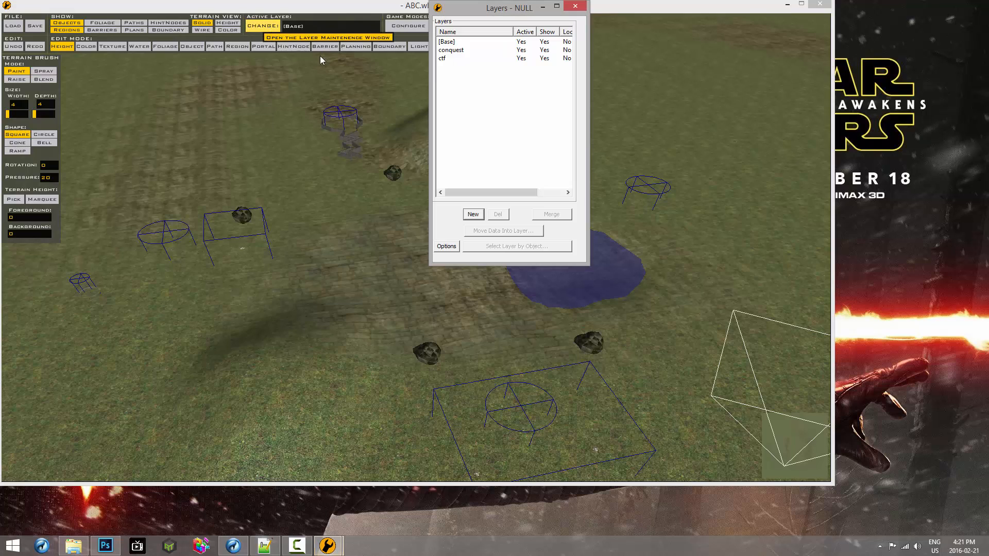
pyautogui.click(453, 52)
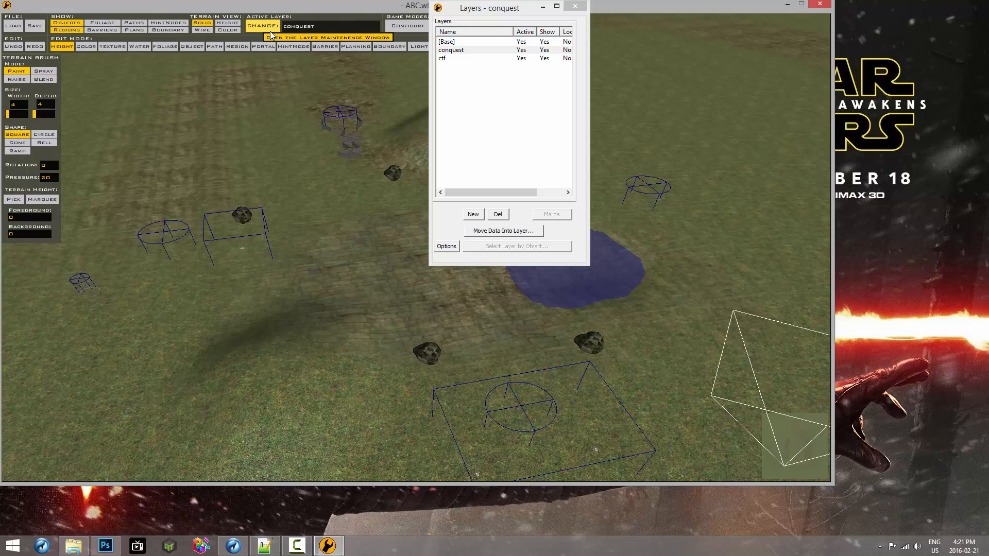
pyautogui.click(574, 6)
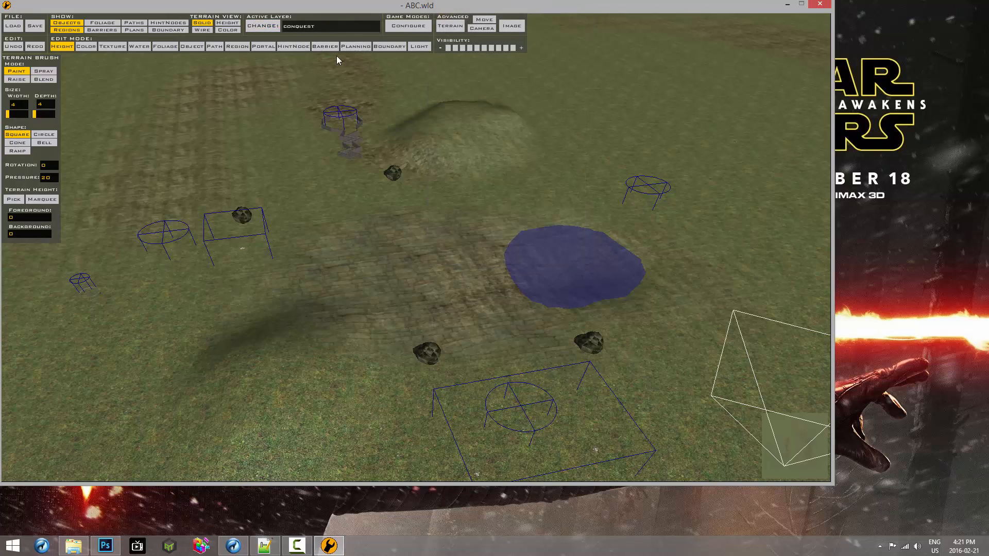
# Set the active layer to [Base] and close the layer list
pyautogui.click(263, 26)
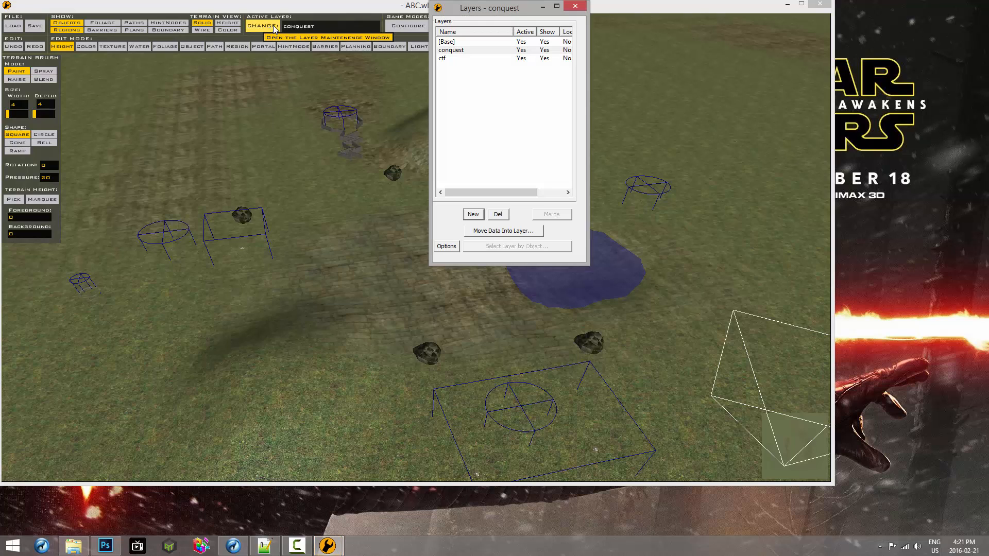
pyautogui.click(446, 42)
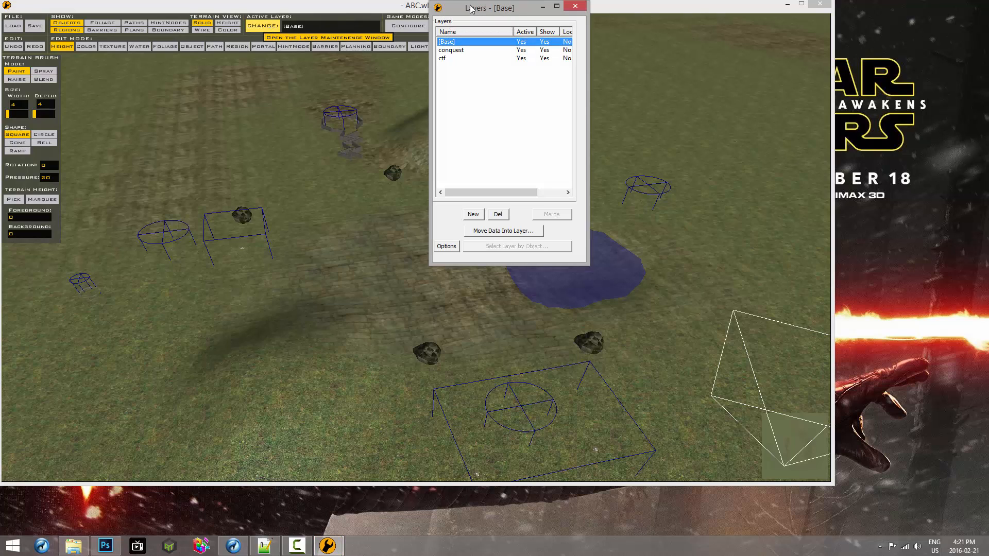
pyautogui.moveTo(474, 10); pyautogui.dragTo(681, 52)
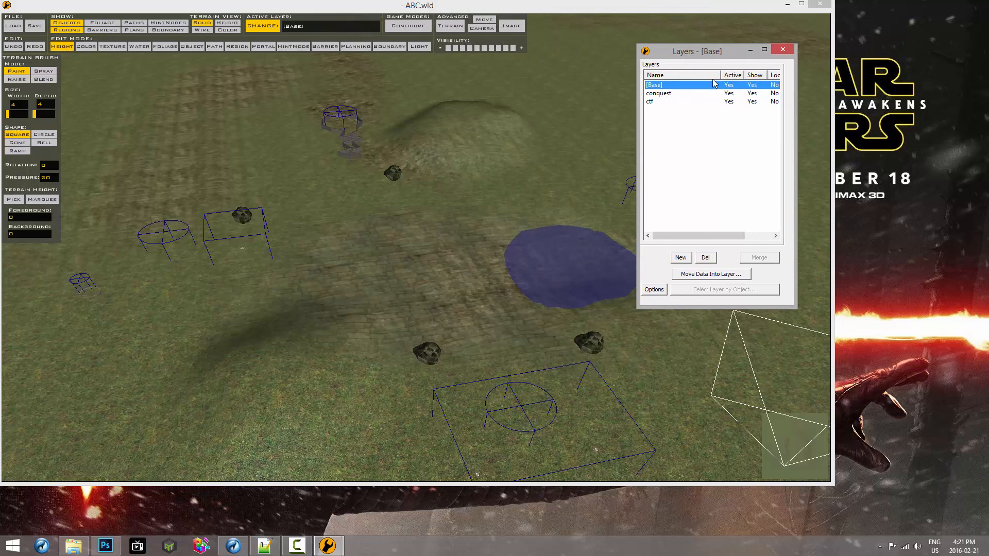
pyautogui.click(780, 51)
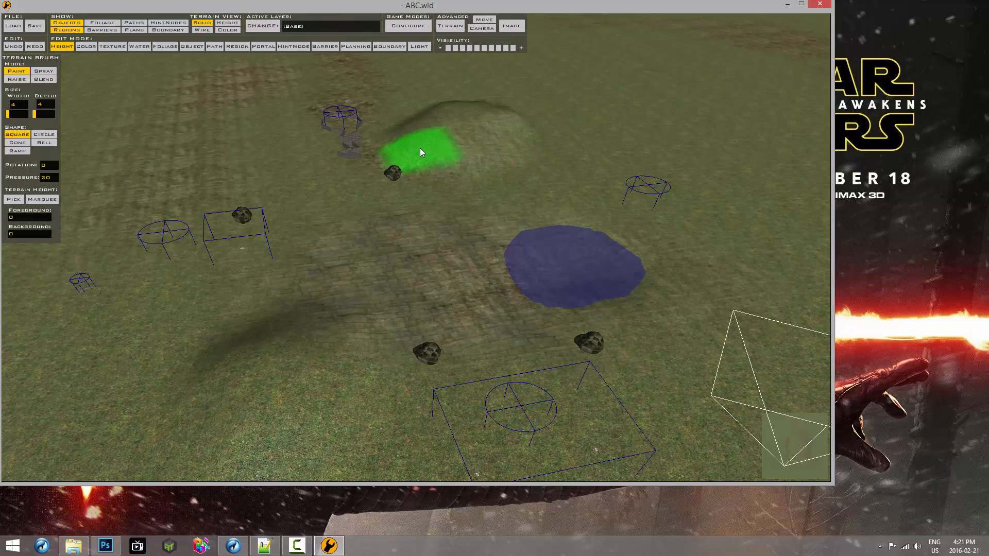
# Examine the regions placed around the pond, hill and rocks on the terrain
pyautogui.press('Left')
pyautogui.press('Right')
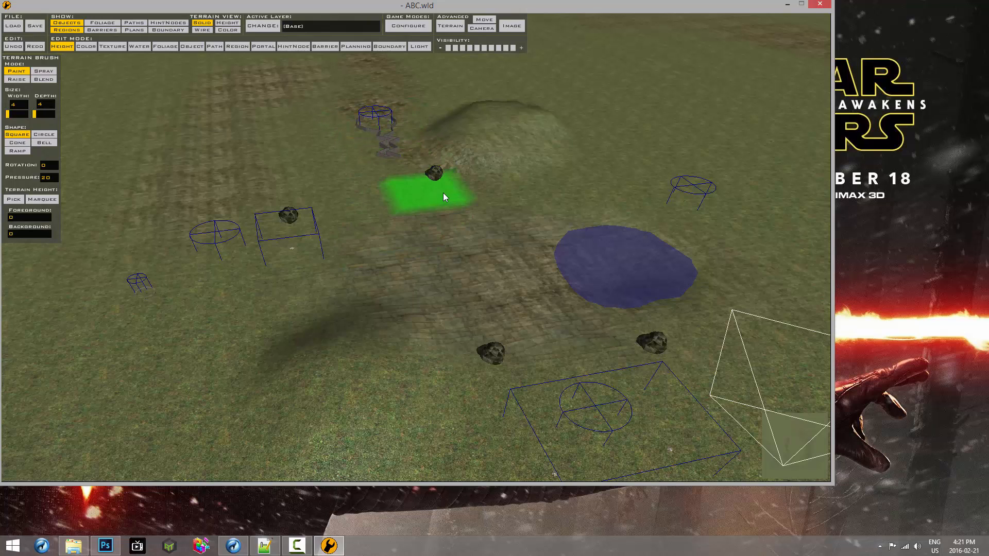
pyautogui.press('Up')
pyautogui.press('Right')
pyautogui.press('Right')
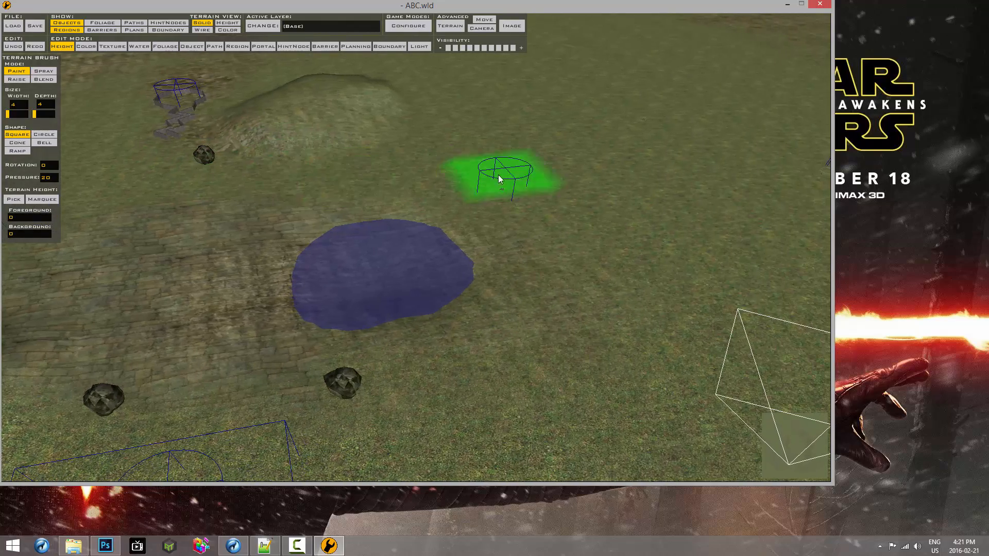
pyautogui.press('Down')
pyautogui.press('Left')
pyautogui.press('Left')
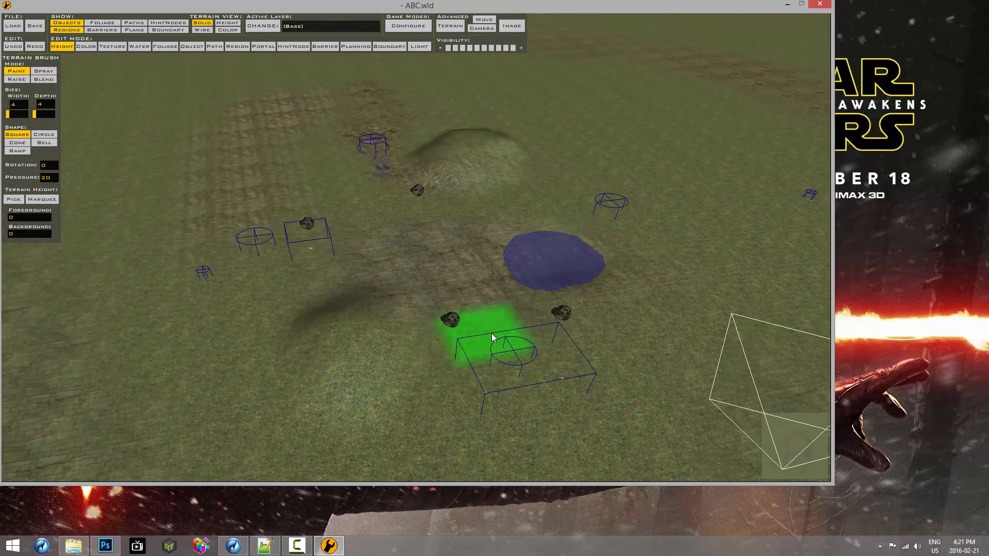
pyautogui.press('Up')
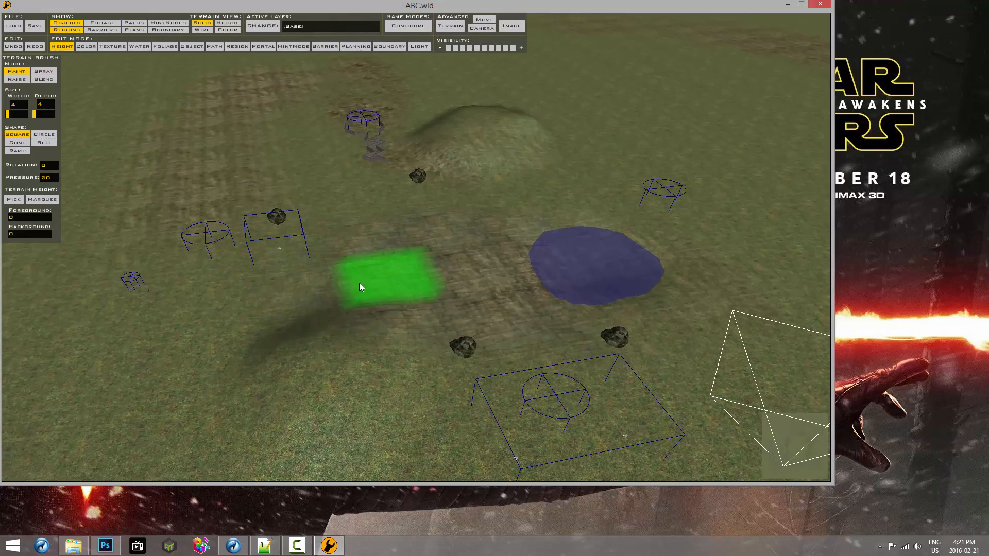
pyautogui.press('Right')
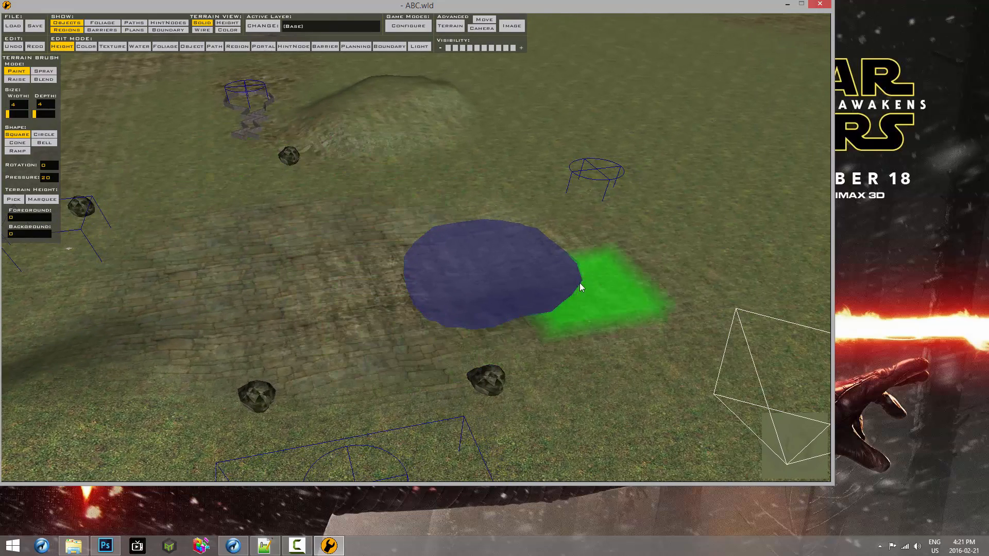
# Open the layer list, place it clear of the terrain, and switch the active layer to conquest and on to ctf
pyautogui.press('Left')
pyautogui.press('Left')
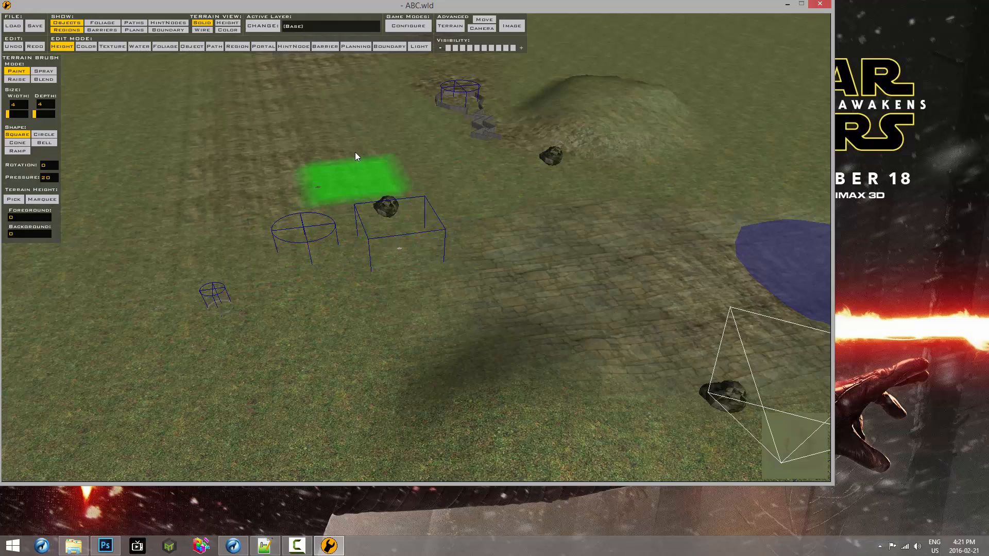
pyautogui.press('d')
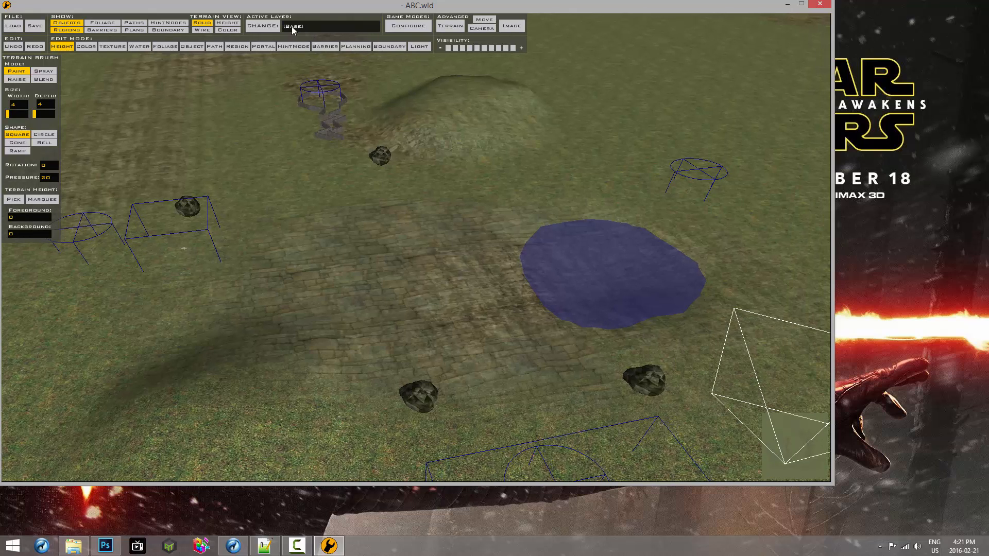
pyautogui.click(276, 28)
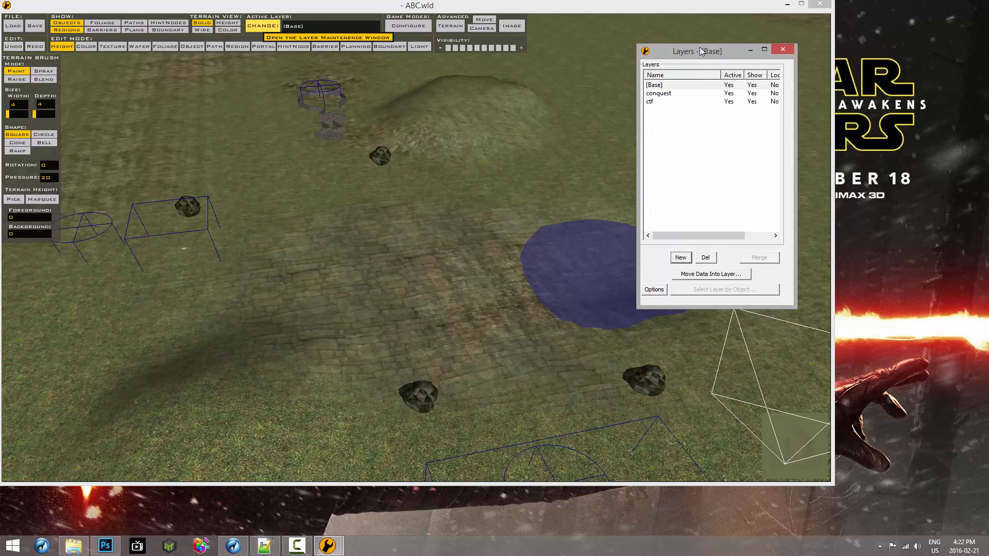
pyautogui.moveTo(699, 47); pyautogui.dragTo(726, 26)
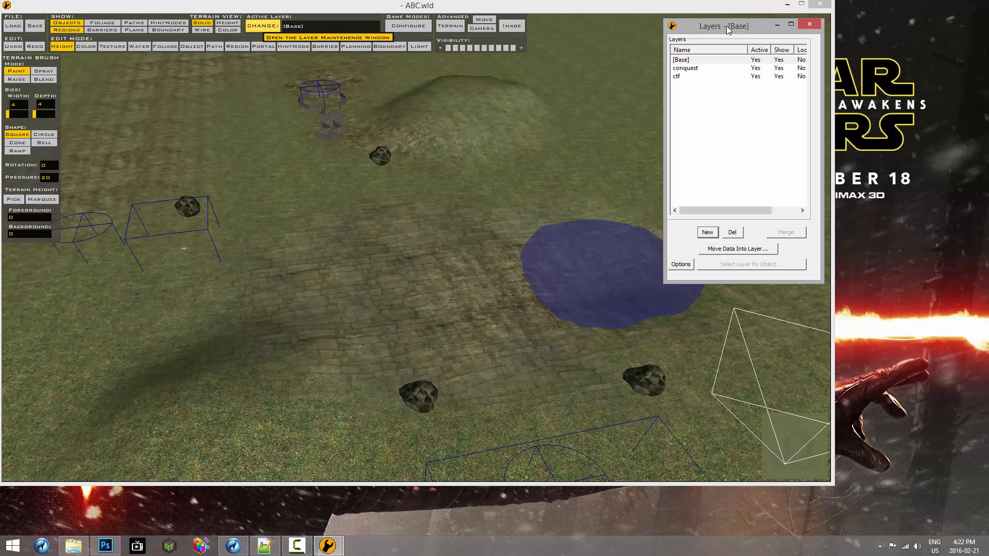
pyautogui.click(681, 69)
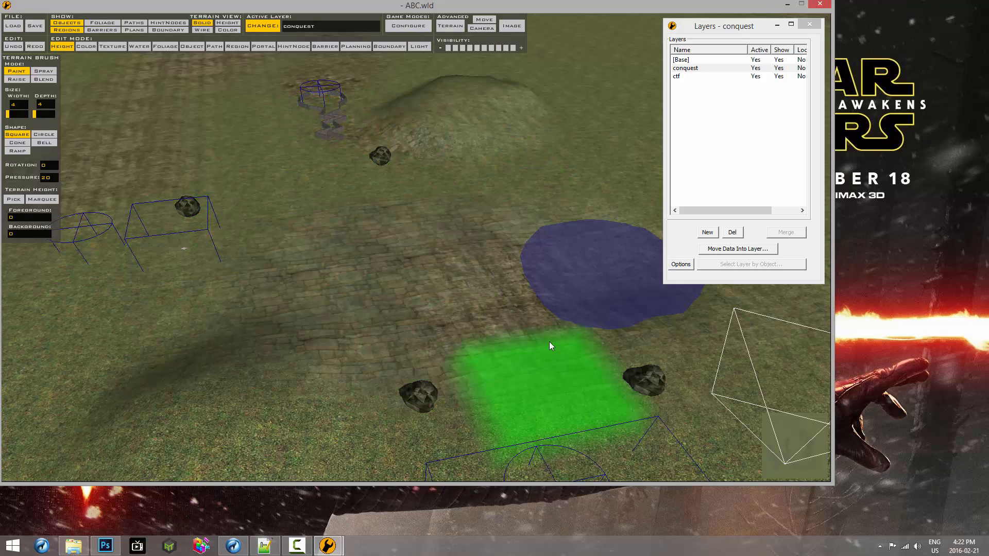
pyautogui.click(677, 77)
pyautogui.click(677, 77)
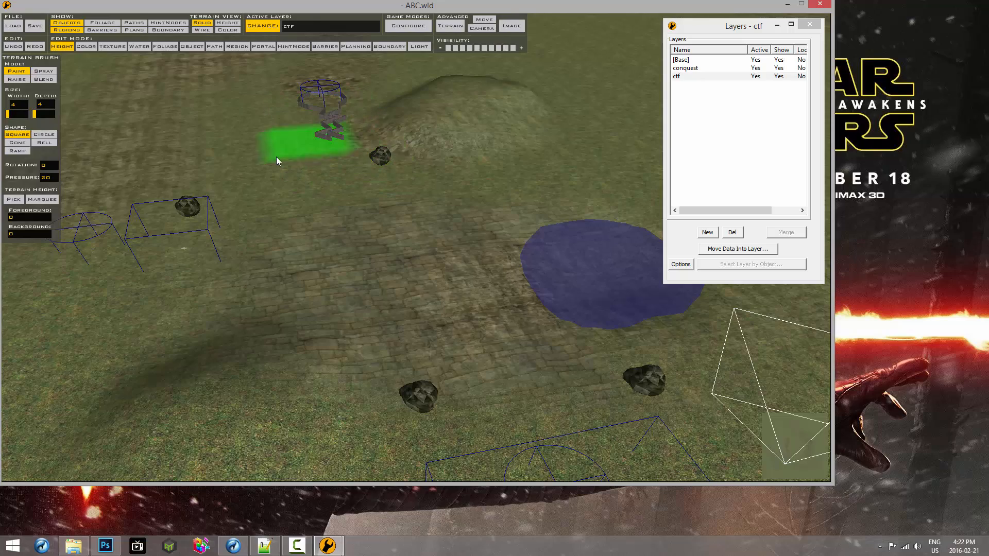
# Examine the regions around the ring-shaped object, the rocks and the pond with the ctf layer active
pyautogui.press('a')
pyautogui.press('w')
pyautogui.press('a')
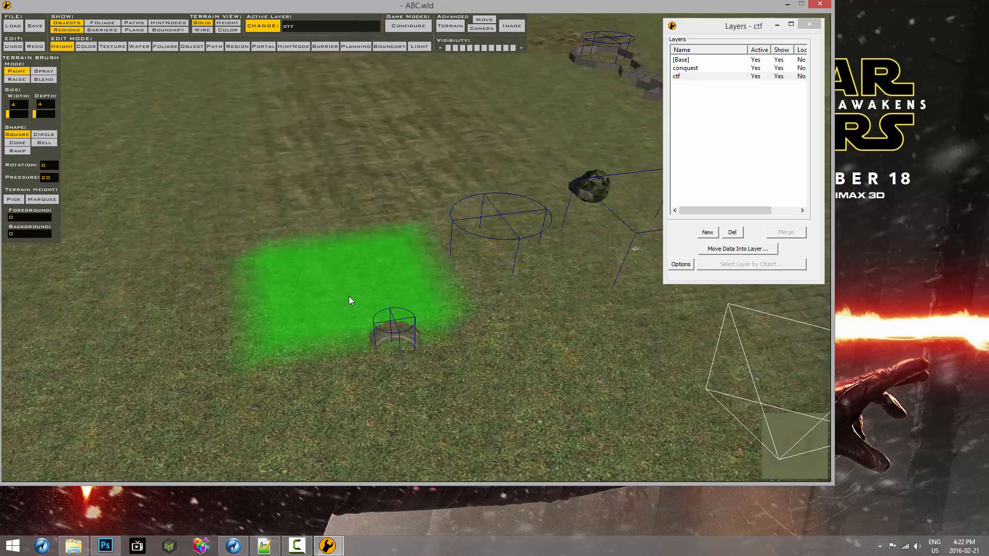
pyautogui.press('d')
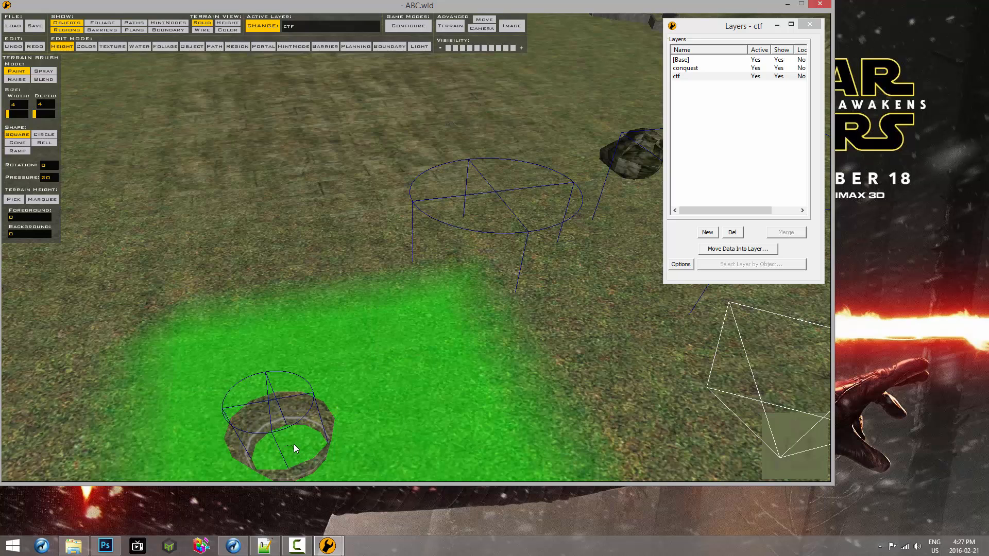
pyautogui.moveTo(299, 437)
pyautogui.mouseDown(button='middle')
pyautogui.moveTo(300, 329)
pyautogui.moveTo(282, 317)
pyautogui.moveTo(308, 313)
pyautogui.mouseUp(button='middle')
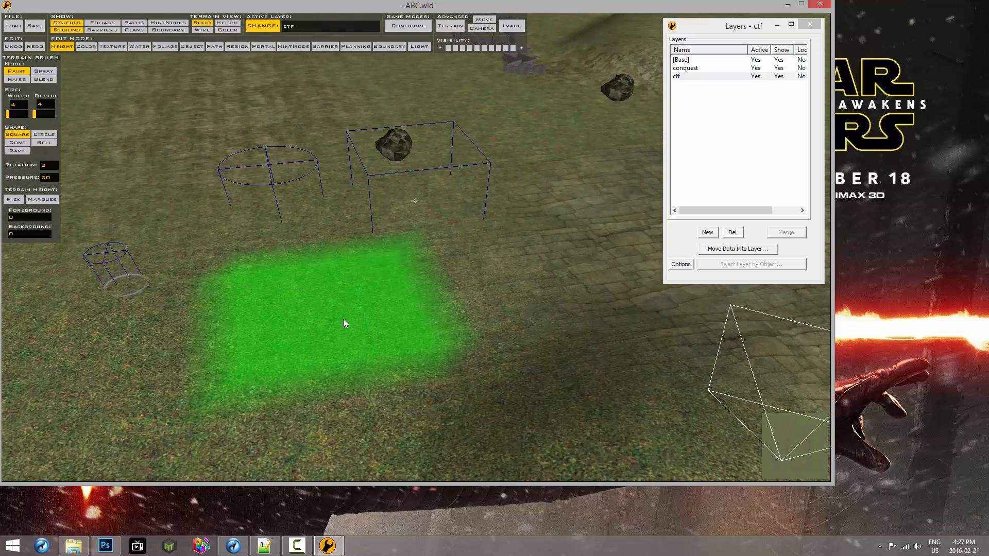
pyautogui.press('s')
pyautogui.press('d')
pyautogui.press('d')
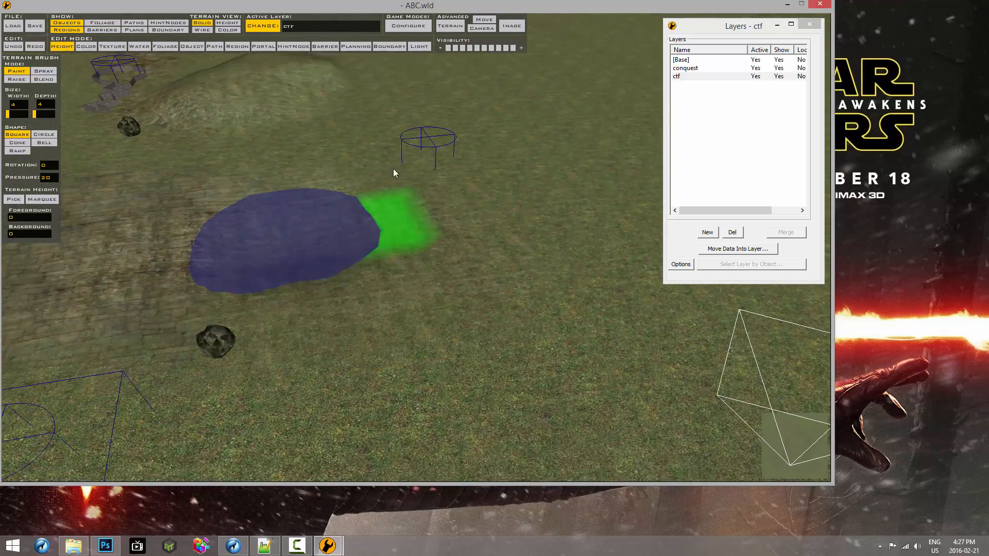
pyautogui.press('s')
pyautogui.press('a')
pyautogui.press('a')
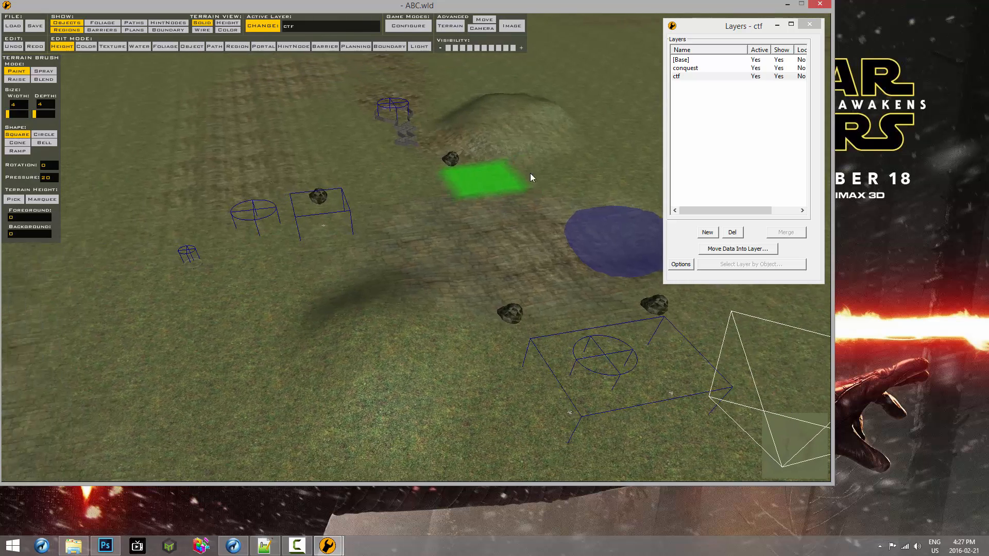
# Set the active layer back to conquest and close the layer list
pyautogui.click(688, 69)
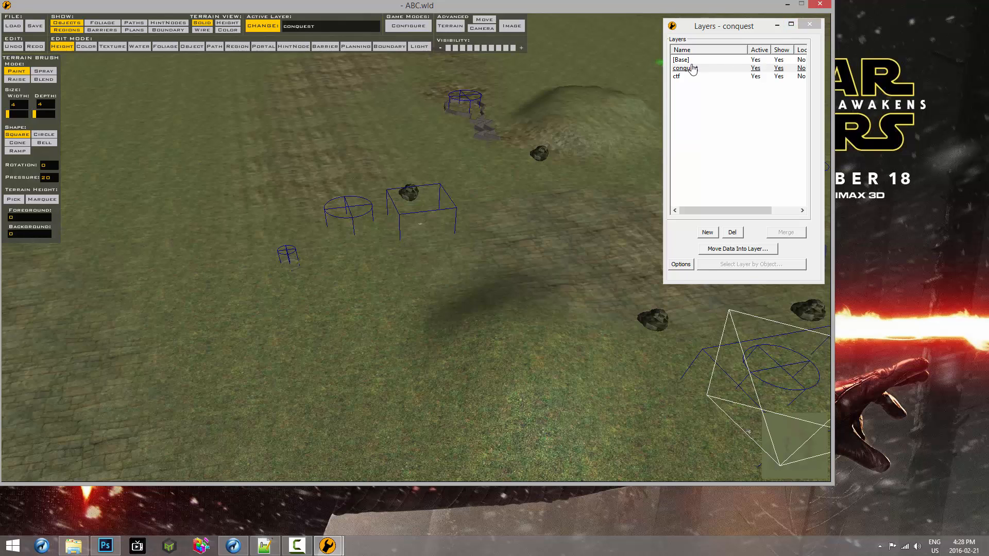
pyautogui.click(685, 68)
pyautogui.click(807, 25)
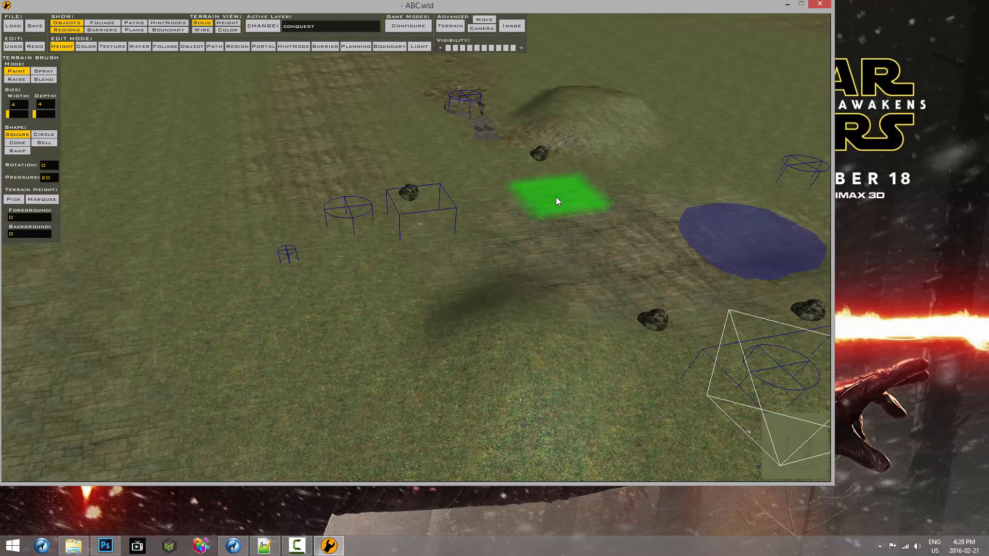
# Switch to object editing for the conquest layer
pyautogui.press('space')
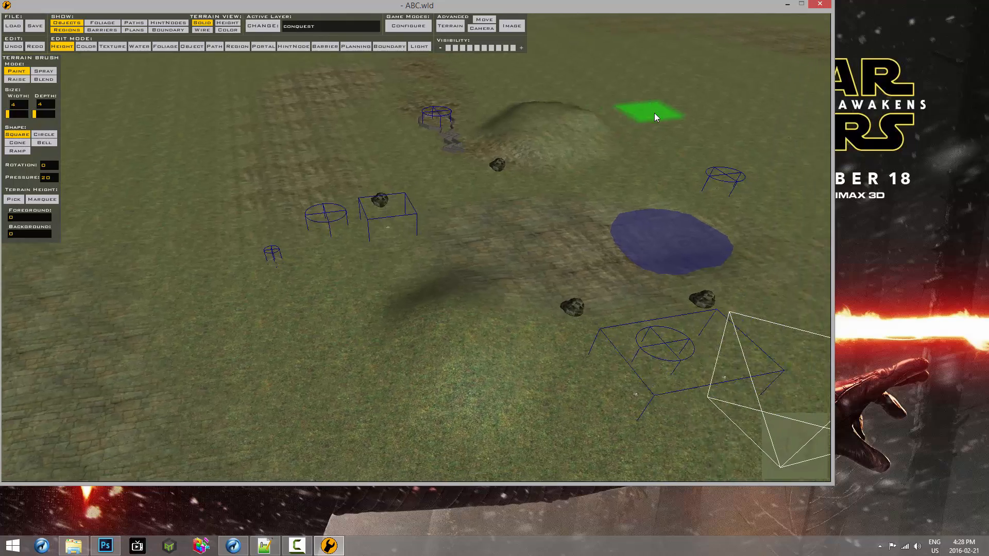
pyautogui.press('w')
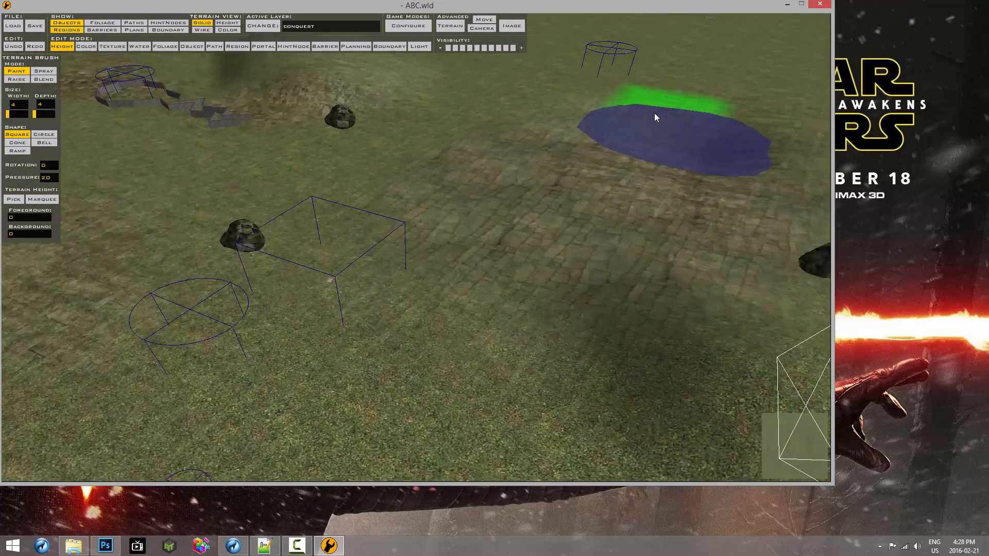
pyautogui.press('w')
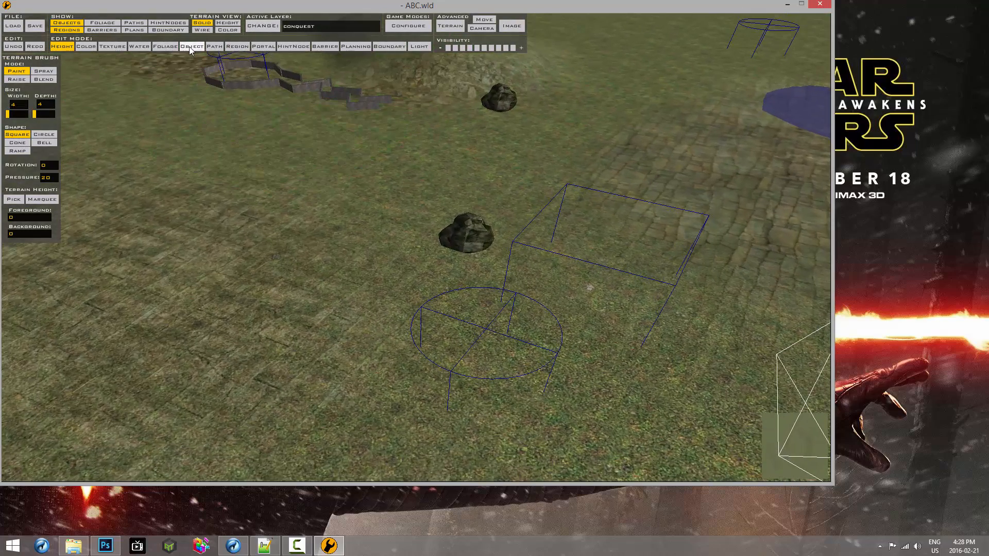
pyautogui.click(190, 47)
pyautogui.press('d')
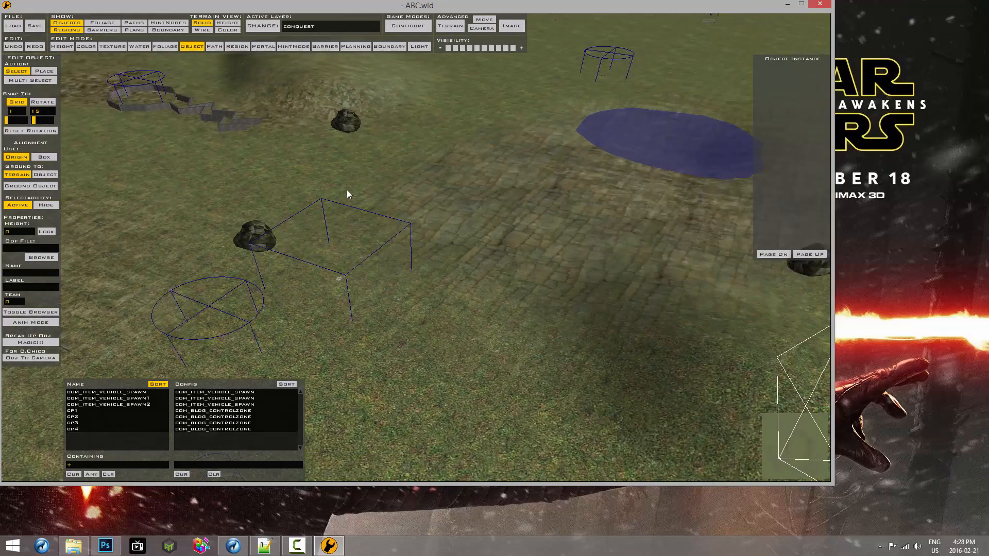
# Select the CP1 control zone object inside the circular region near the rock
pyautogui.press('Left')
pyautogui.press('d')
pyautogui.press('w')
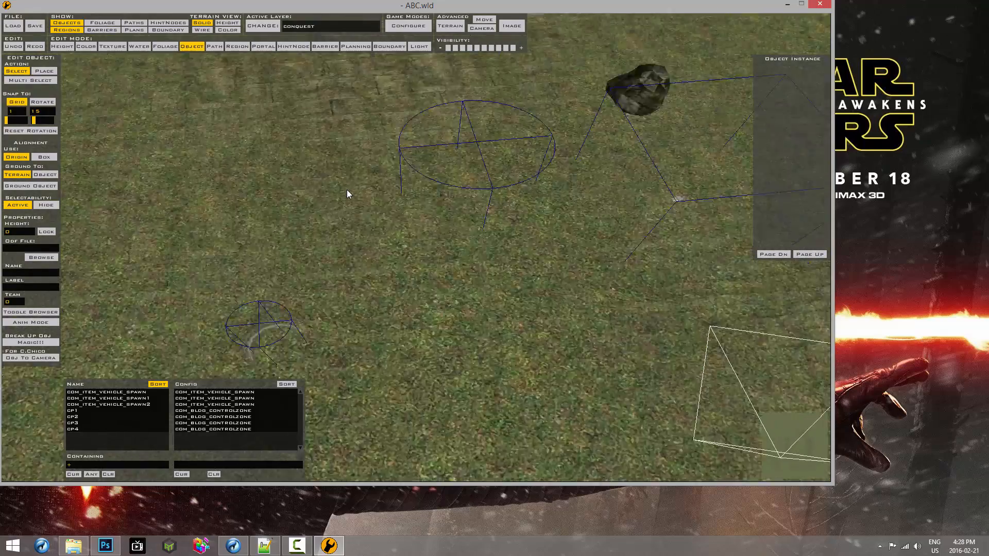
pyautogui.press('s')
pyautogui.press('d')
pyautogui.press('a')
pyautogui.press('w')
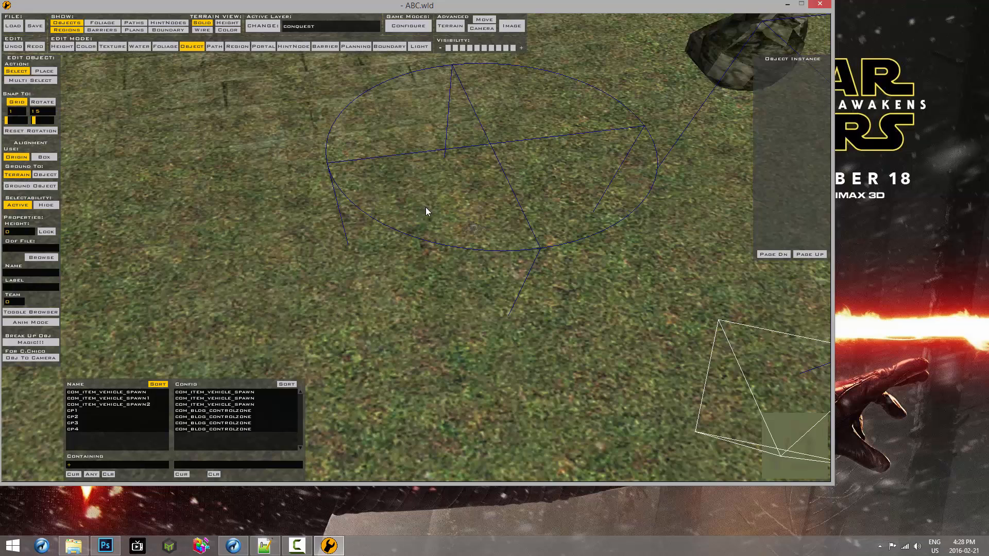
pyautogui.click(472, 226)
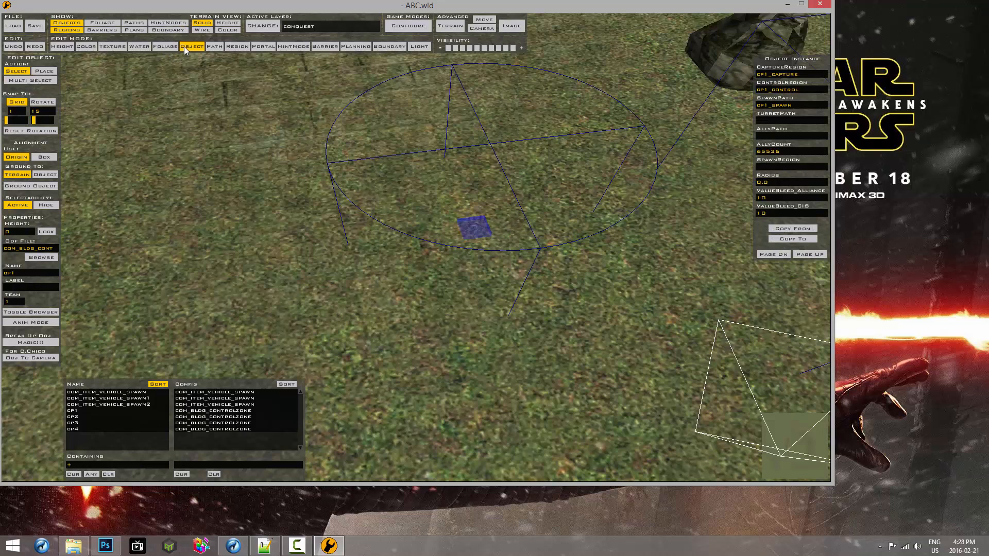
pyautogui.click(475, 232)
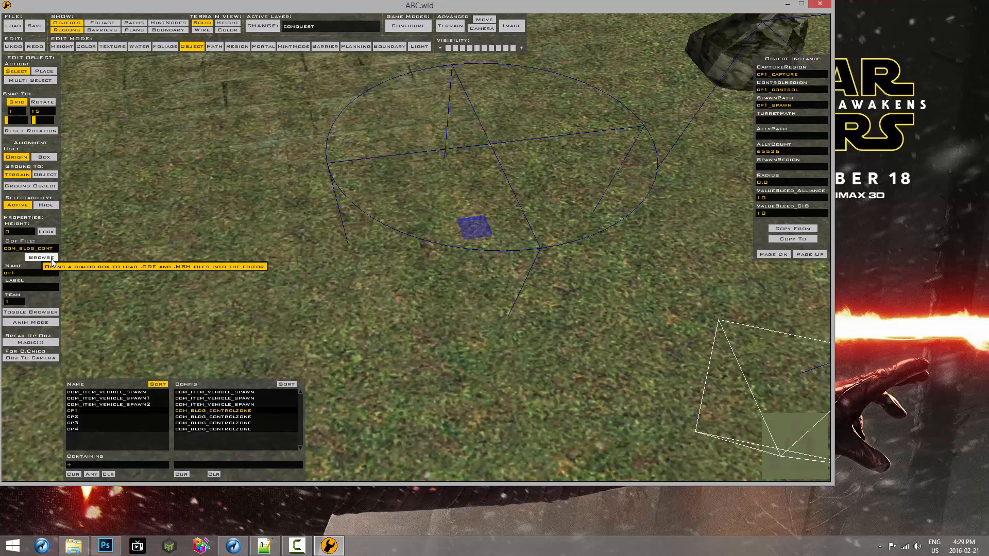
# Browse for an object file in the Common\odfs folder of data_ABC
pyautogui.click(32, 262)
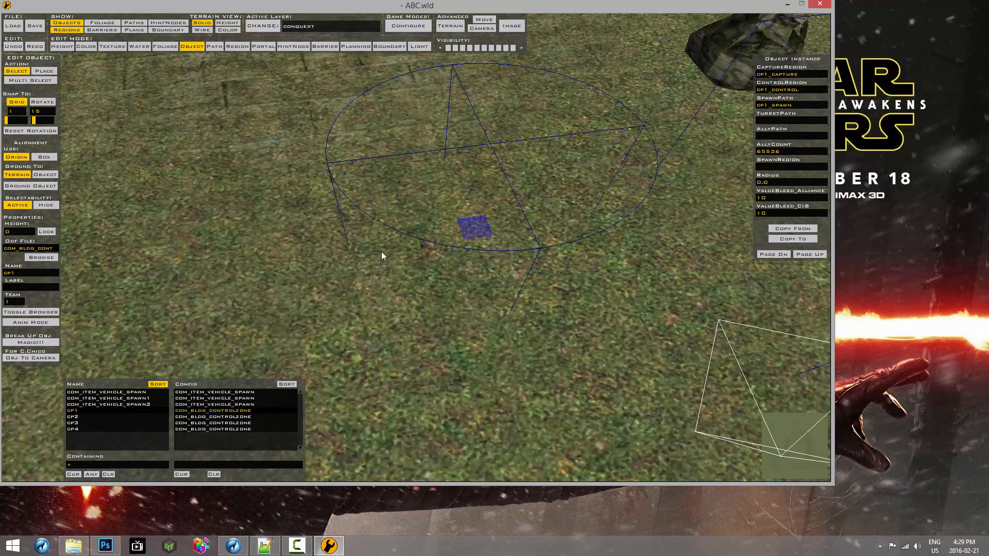
pyautogui.click(42, 257)
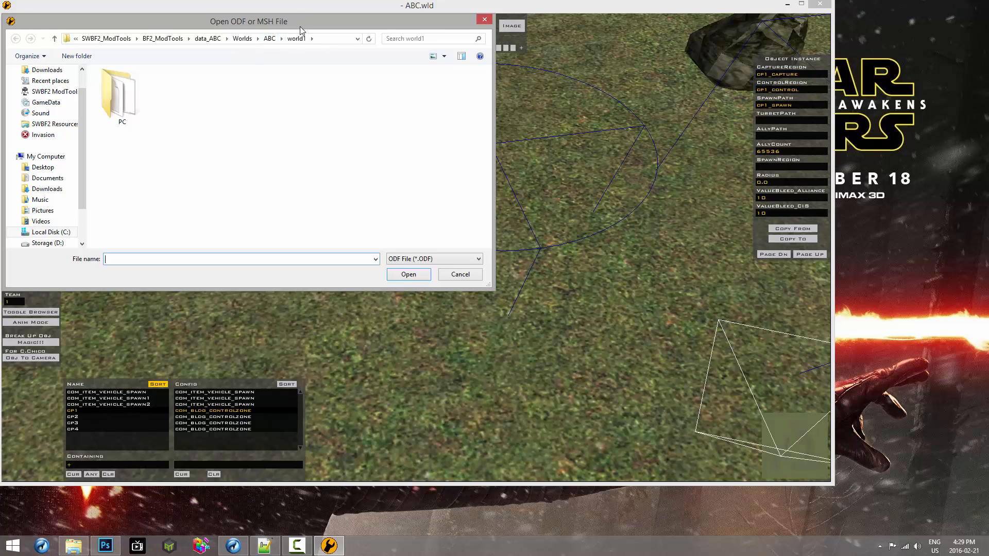
pyautogui.moveTo(300, 26); pyautogui.dragTo(559, 132)
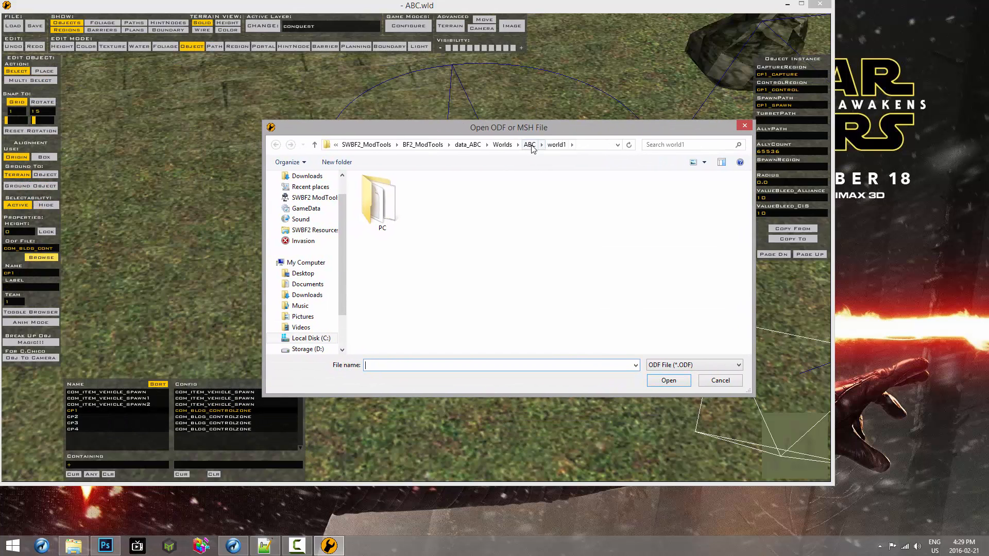
pyautogui.click(469, 146)
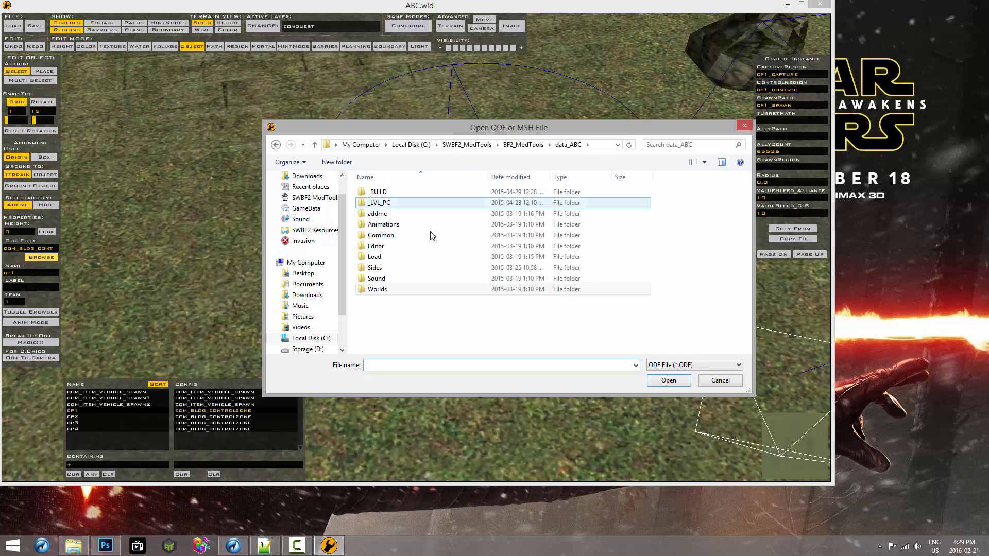
pyautogui.doubleClick(385, 235)
pyautogui.doubleClick(381, 291)
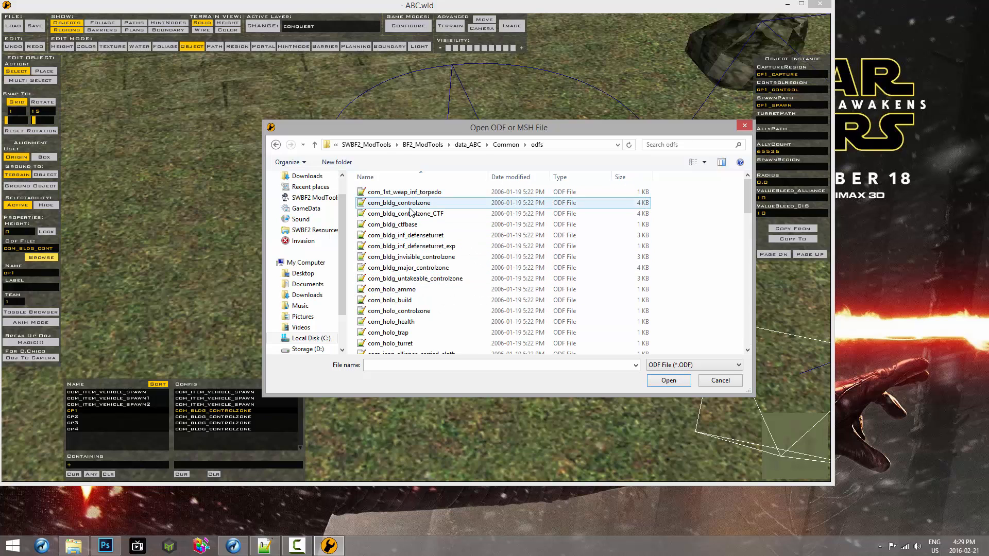
# Look through com_bldg_controlzone, com_bldg_controlzone_CTF and com_bldg_untakeable_controlzone, and cancel without loading a file
pyautogui.click(407, 204)
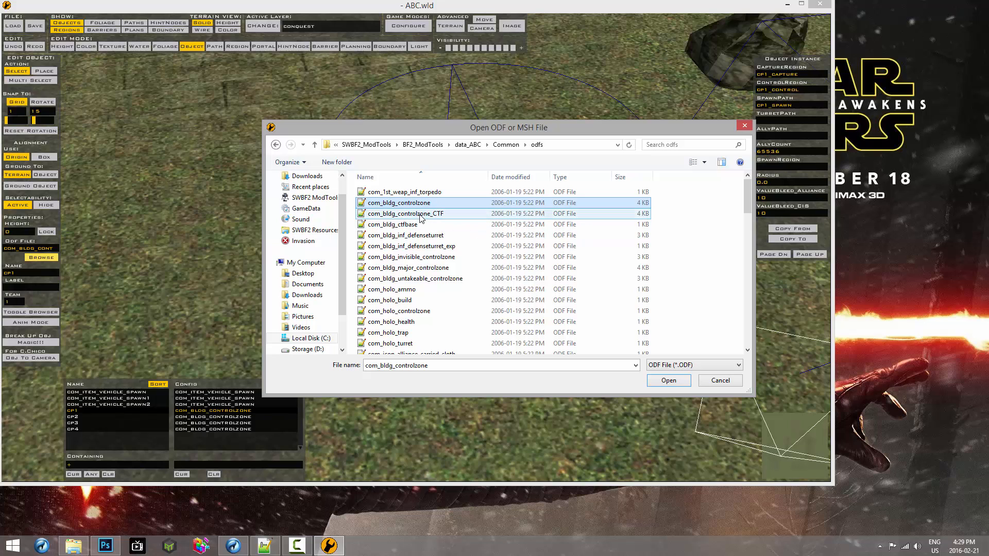
pyautogui.click(419, 216)
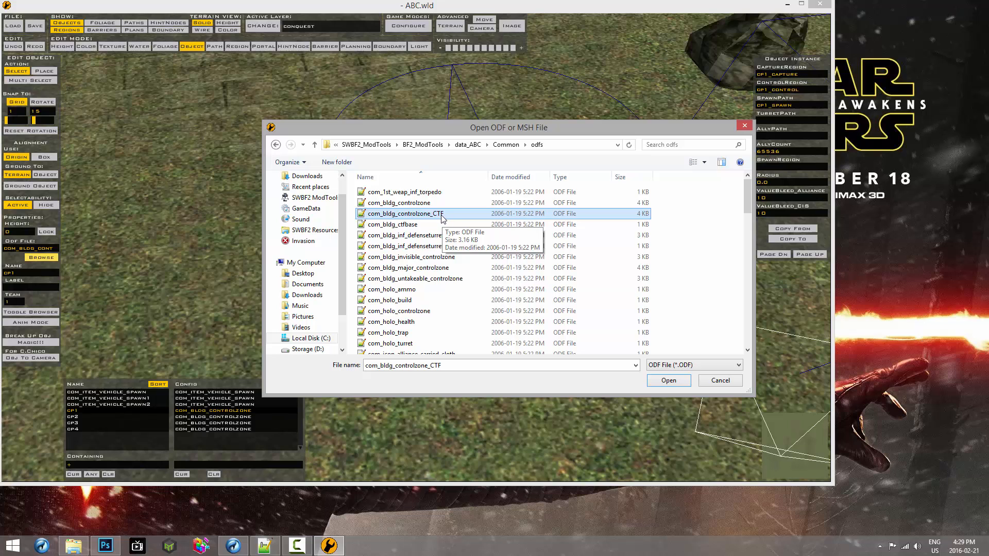
pyautogui.click(412, 281)
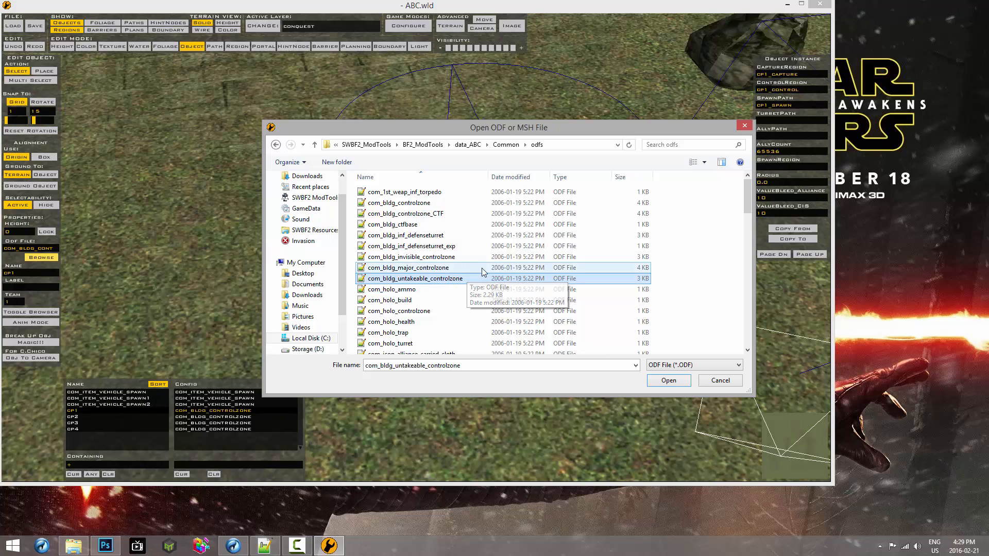
pyautogui.click(430, 206)
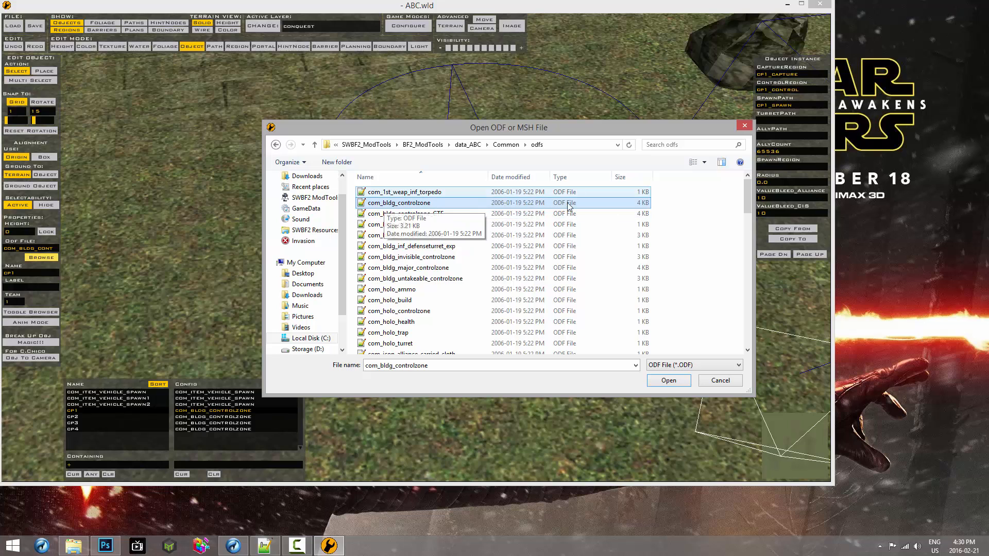
pyautogui.click(717, 380)
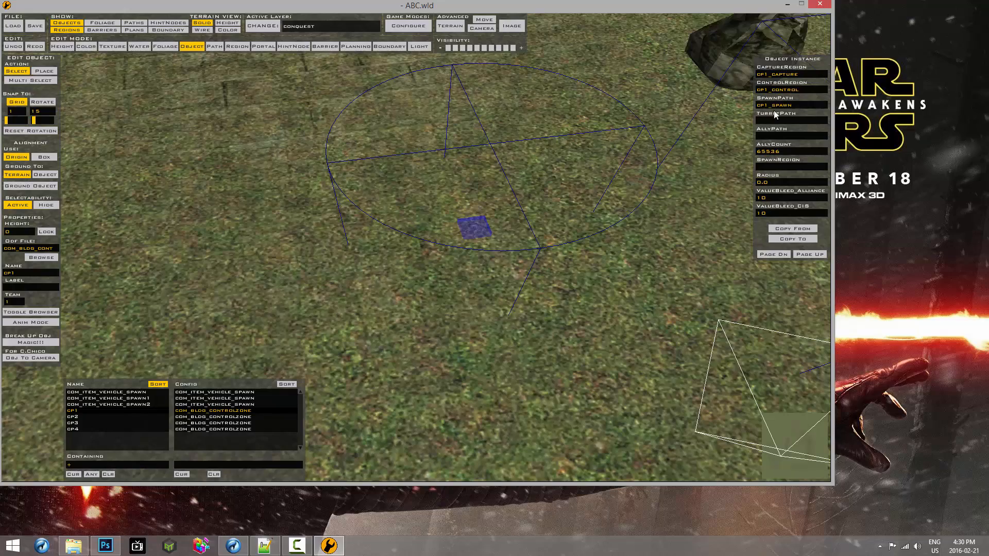
# Switch to region editing and select the cp1_capture region around the CP1 control zone
pyautogui.scroll(-4, 657, 110)
pyautogui.moveTo(657, 109); pyautogui.dragTo(657, 109, button='right')
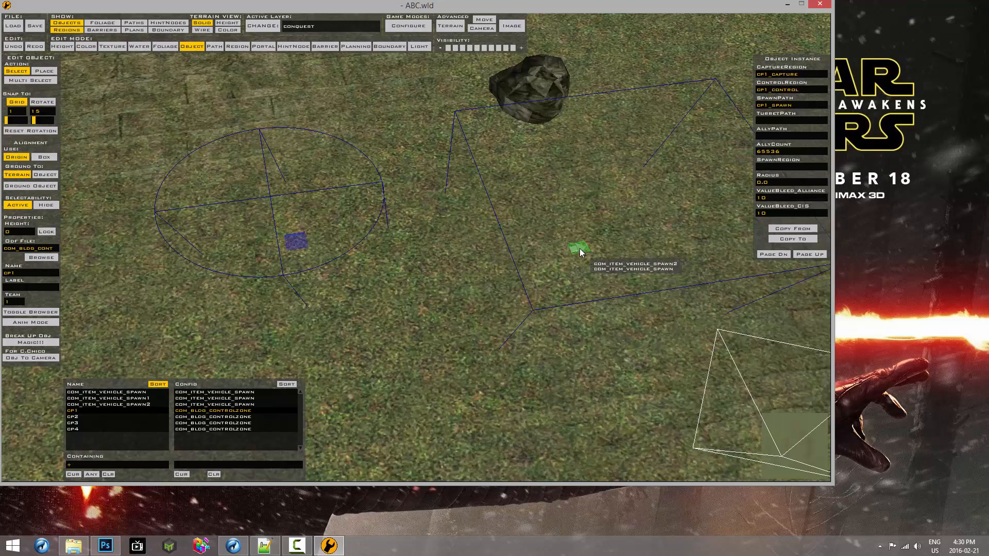
pyautogui.press('a')
pyautogui.scroll(-2, 549, 240)
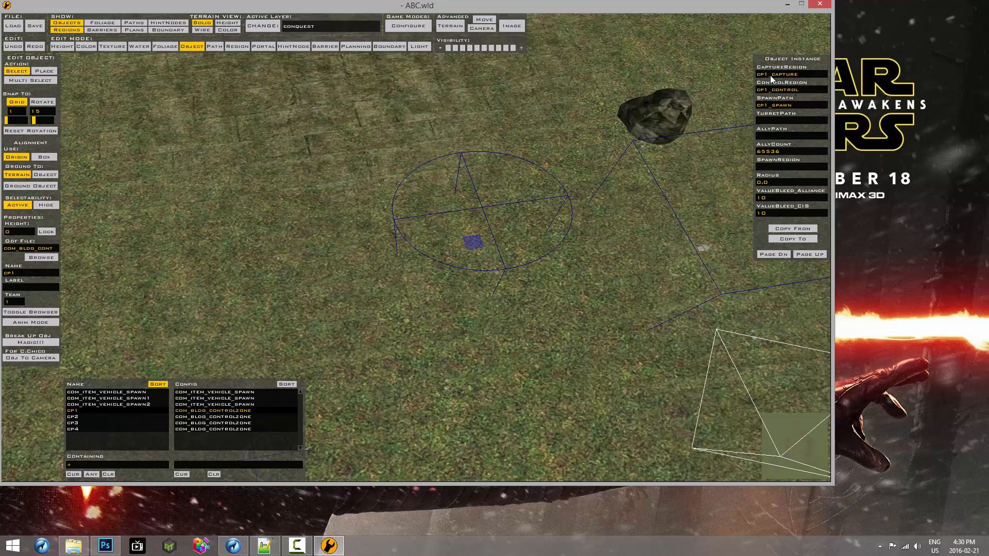
pyautogui.click(237, 47)
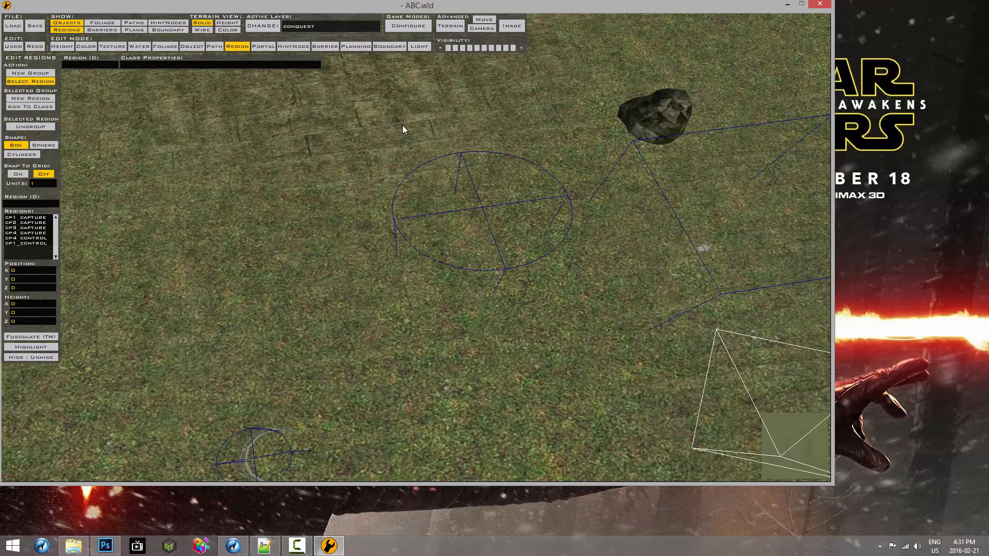
pyautogui.click(46, 222)
pyautogui.click(42, 218)
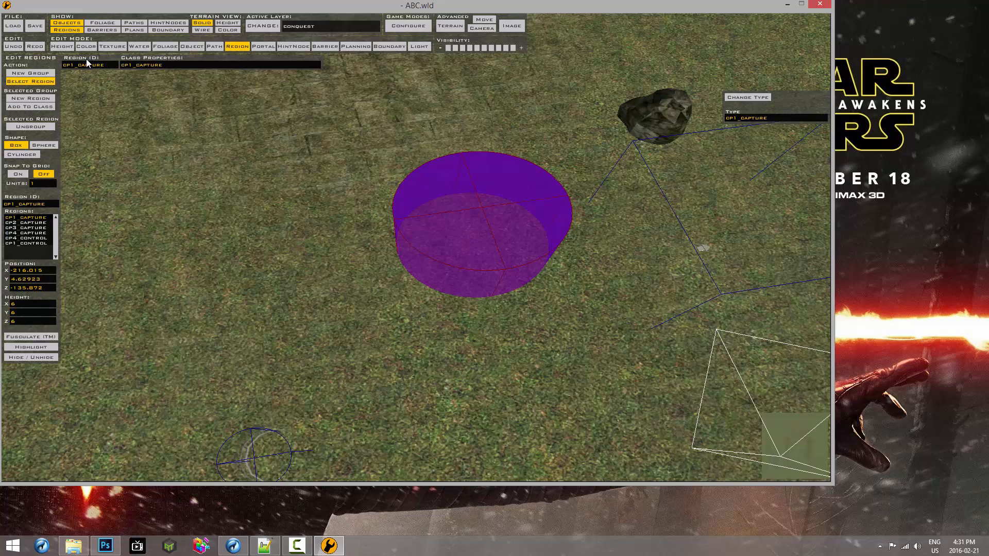
# Set the cp1_capture region's class properties to whatever, and check the capture region entry of the CP1 control zone object
pyautogui.click(182, 66)
pyautogui.write('cp5_capt')
pyautogui.click(183, 66)
pyautogui.write('whatever')
pyautogui.press('Return')
pyautogui.click(192, 47)
pyautogui.click(469, 244)
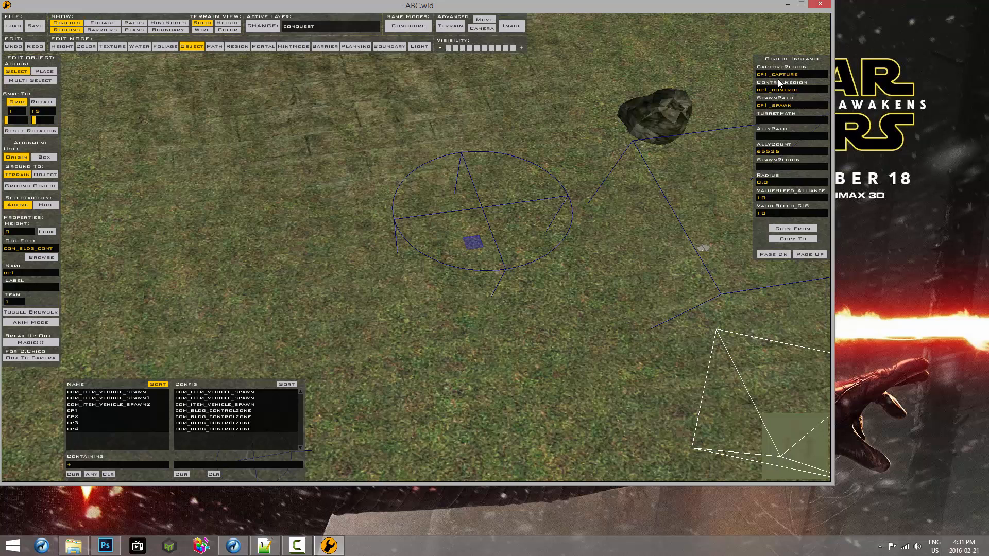
# Reselect the circular capture region in region editing and set its class properties back to cp1_capture
pyautogui.click(237, 47)
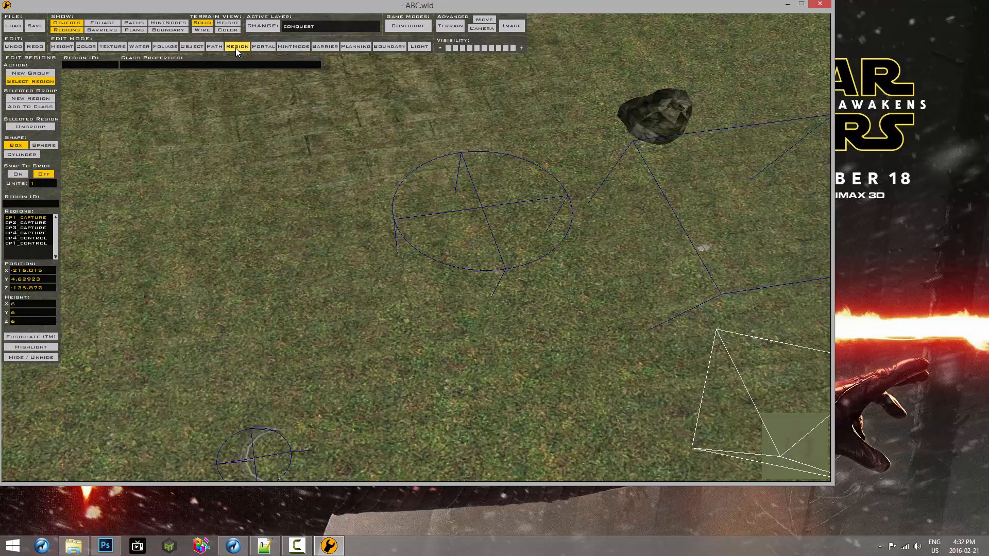
pyautogui.click(482, 211)
pyautogui.click(176, 63)
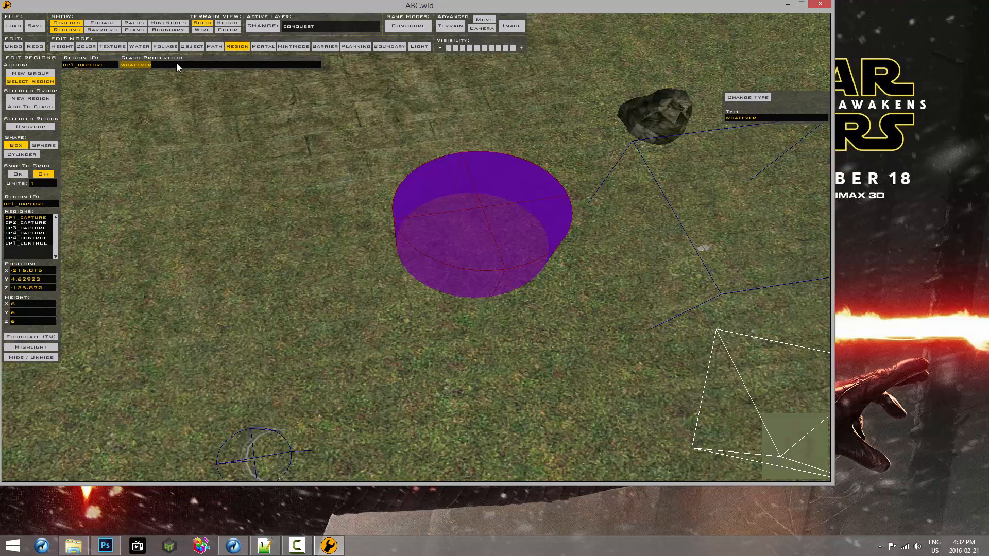
pyautogui.write('cp1_capture')
pyautogui.press('Return')
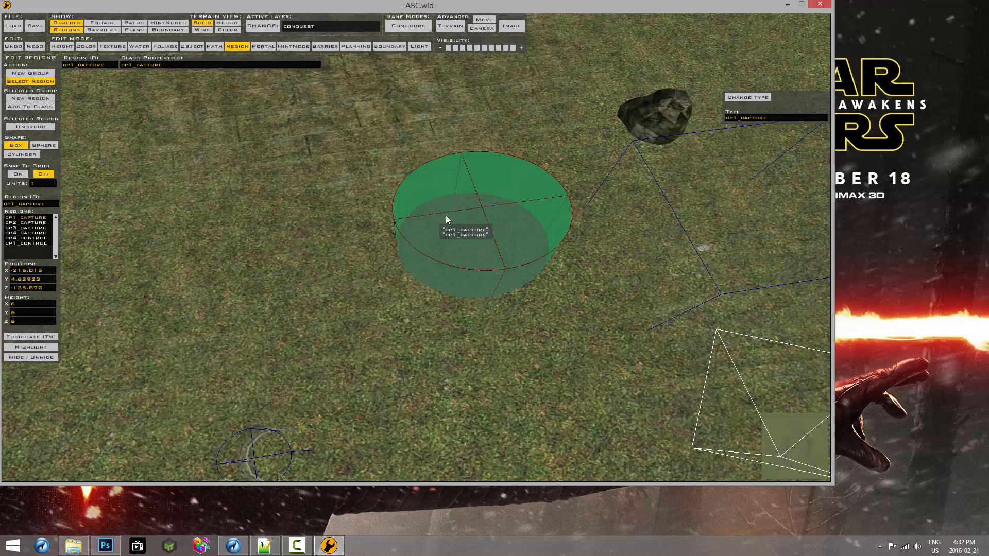
# Try Y heights of 10 and 20 on the cp1_capture region and view the cylinder from the side
pyautogui.press('d')
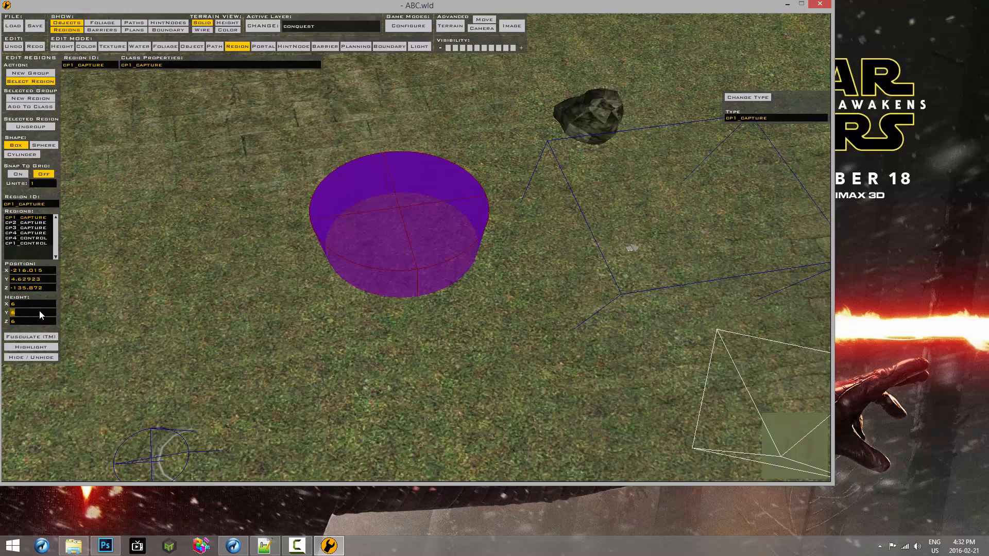
pyautogui.write('0')
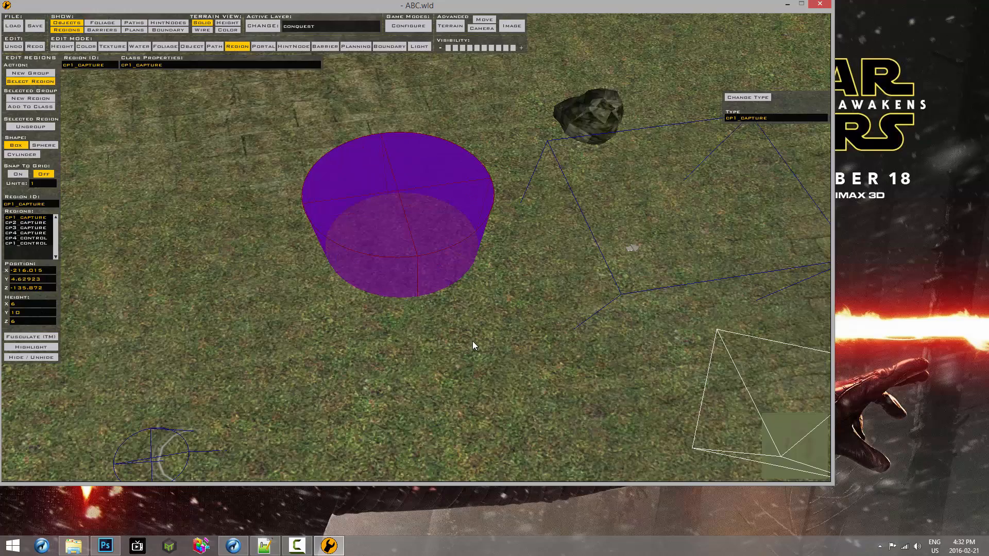
pyautogui.moveTo(472, 341); pyautogui.dragTo(472, 341, button='middle')
pyautogui.scroll(-3, 472, 341)
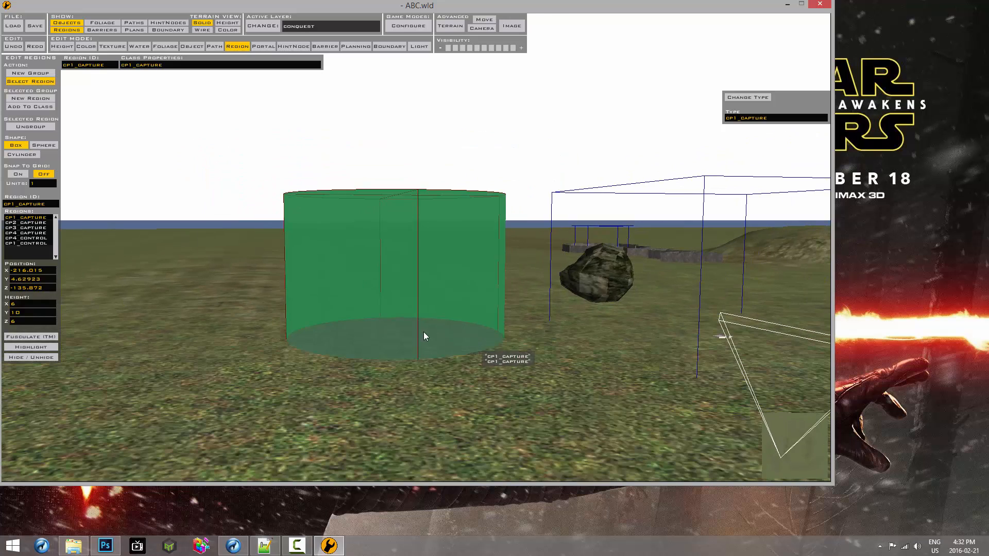
pyautogui.write('20')
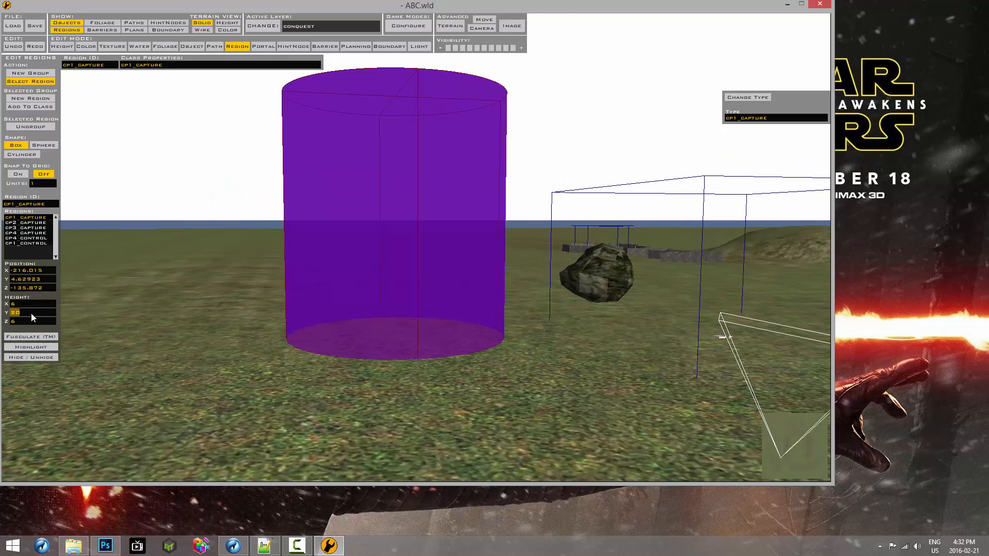
# Set the cp1_capture region's Y and X heights to 6
pyautogui.write('6')
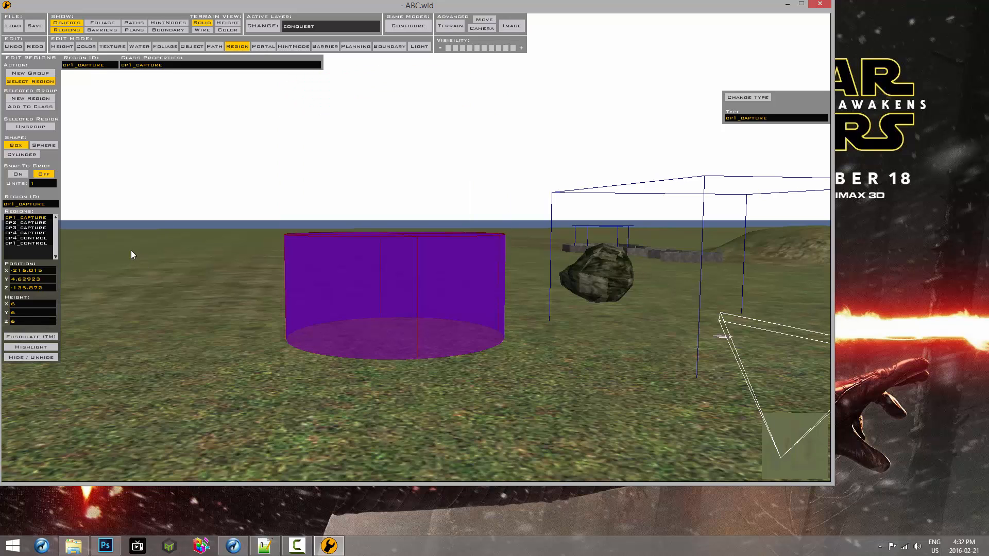
pyautogui.moveTo(131, 250); pyautogui.dragTo(131, 250, button='right')
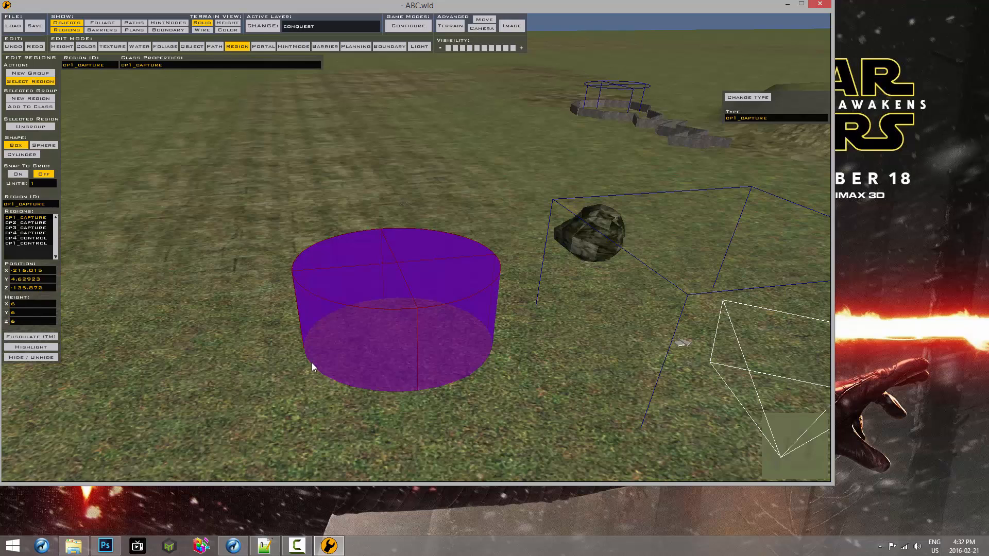
pyautogui.click(45, 302)
pyautogui.write('w')
pyautogui.press('BackSpace')
pyautogui.write('6w')
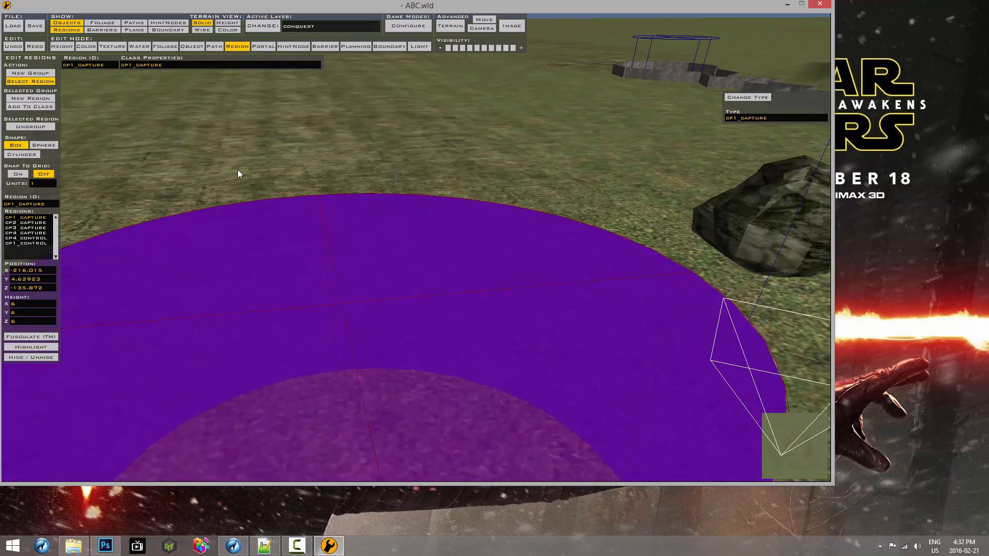
pyautogui.write('ss')
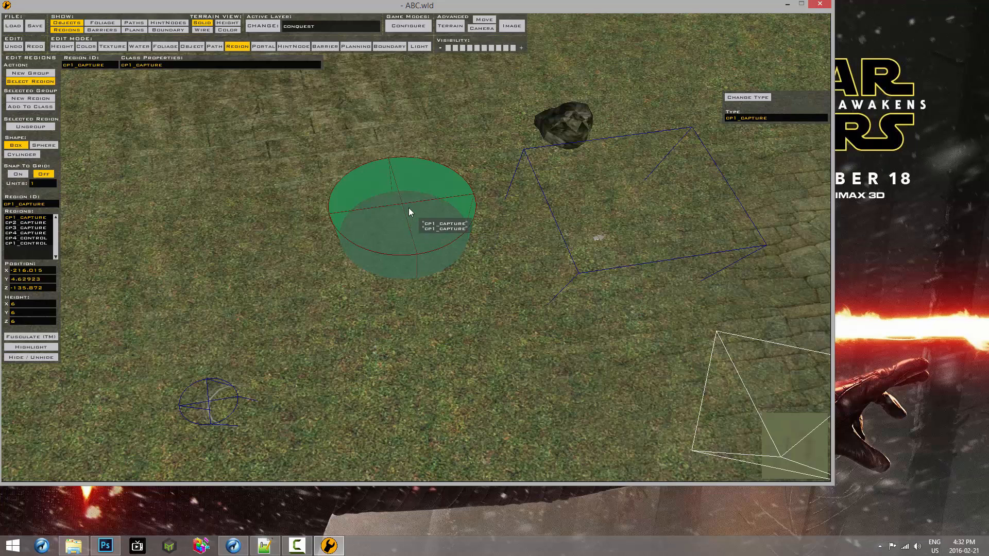
# Switch to object editing and select the CP1 object to examine its capture and control region entries
pyautogui.click(196, 47)
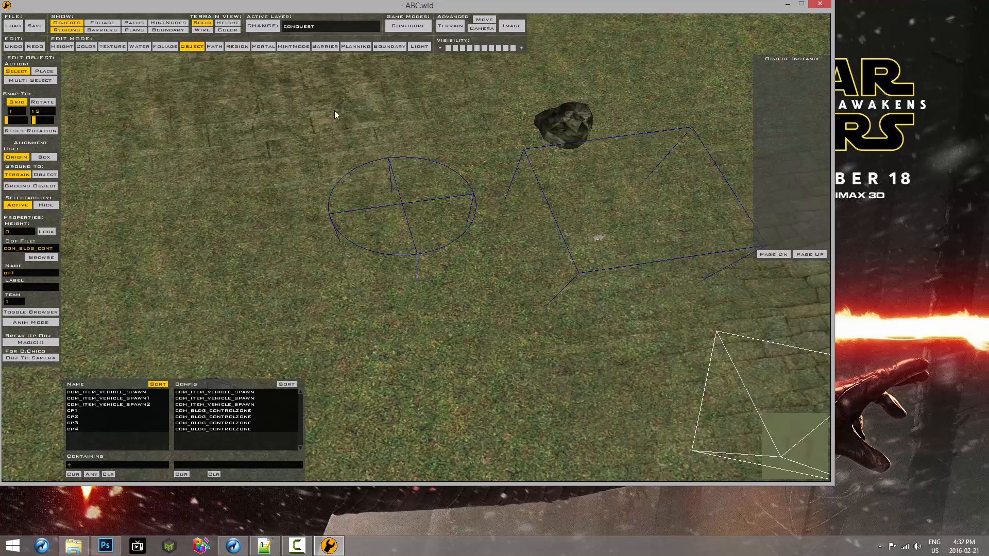
pyautogui.click(405, 236)
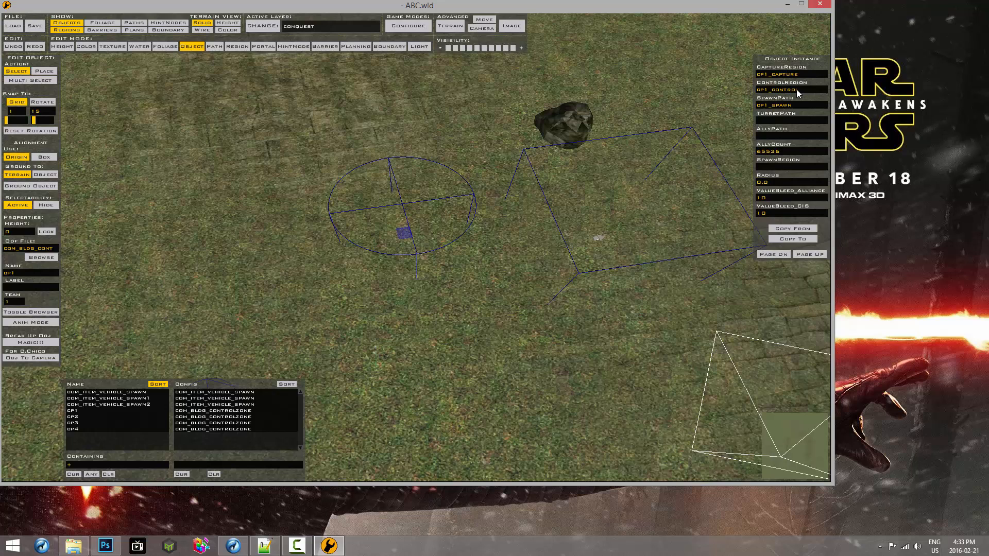
pyautogui.press('d')
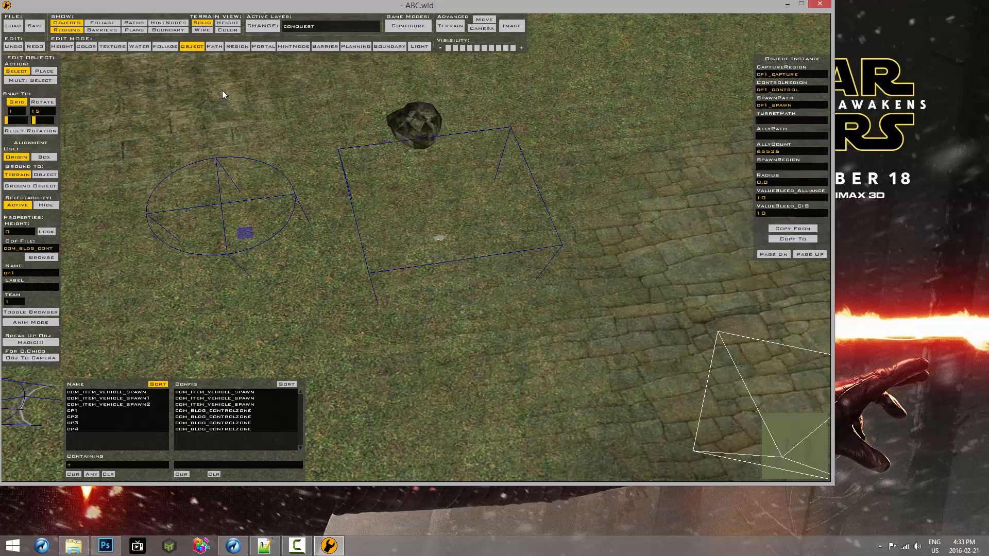
# Switch to region editing and select the box-shaped cp1_control region beside the rock for a closer look
pyautogui.click(232, 47)
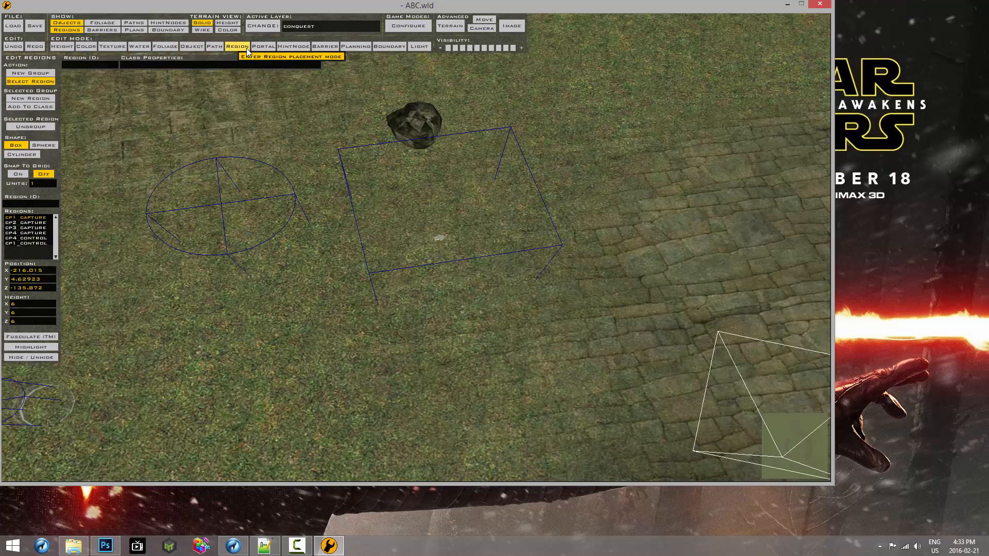
pyautogui.click(464, 199)
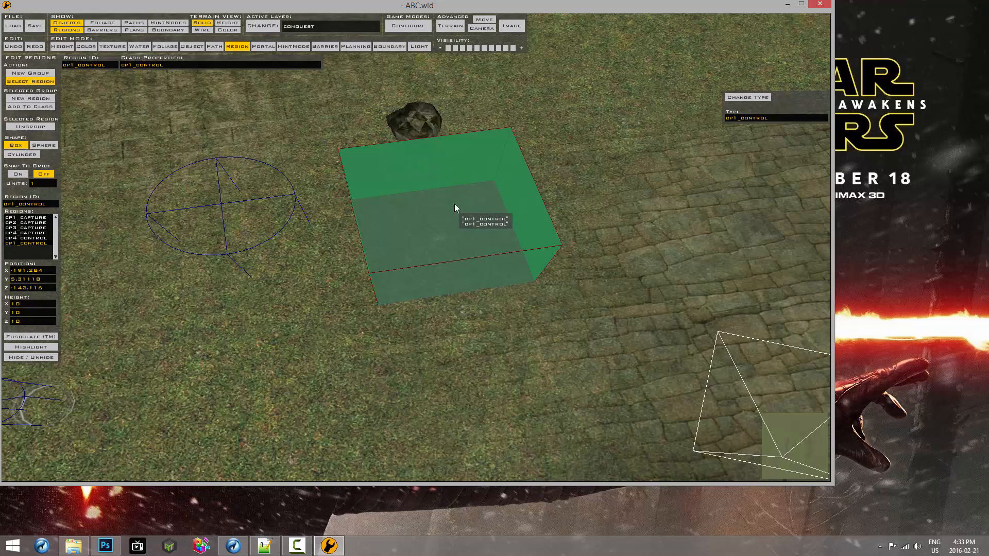
pyautogui.scroll(2, 452, 233)
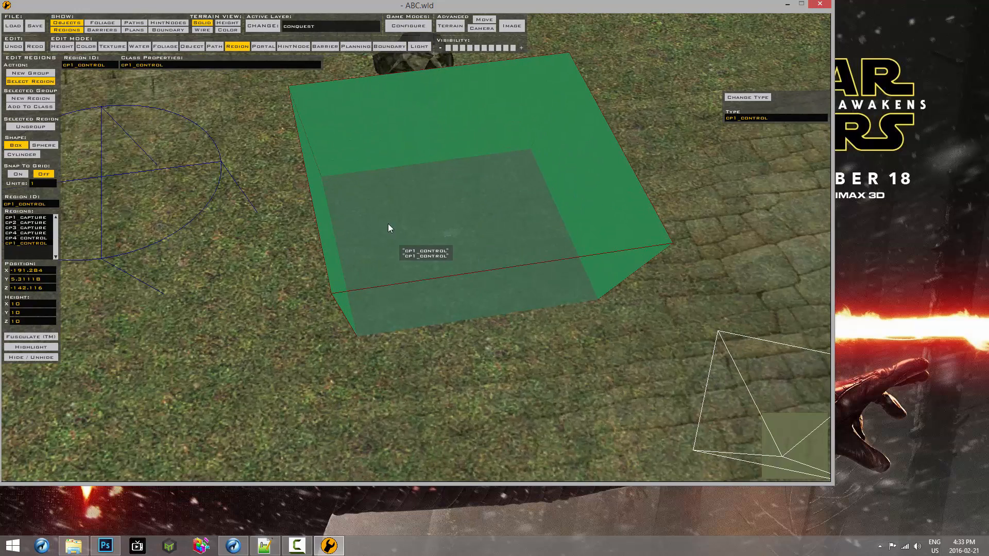
# Switch to object editing and select the vehicle spawn inside the cp1_control box to examine its ControlZone entry
pyautogui.click(192, 46)
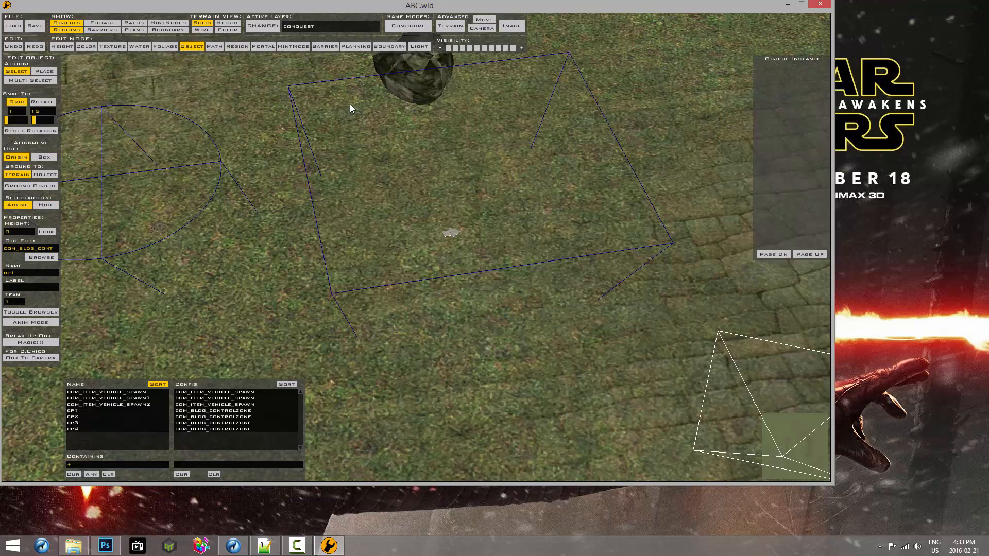
pyautogui.click(454, 232)
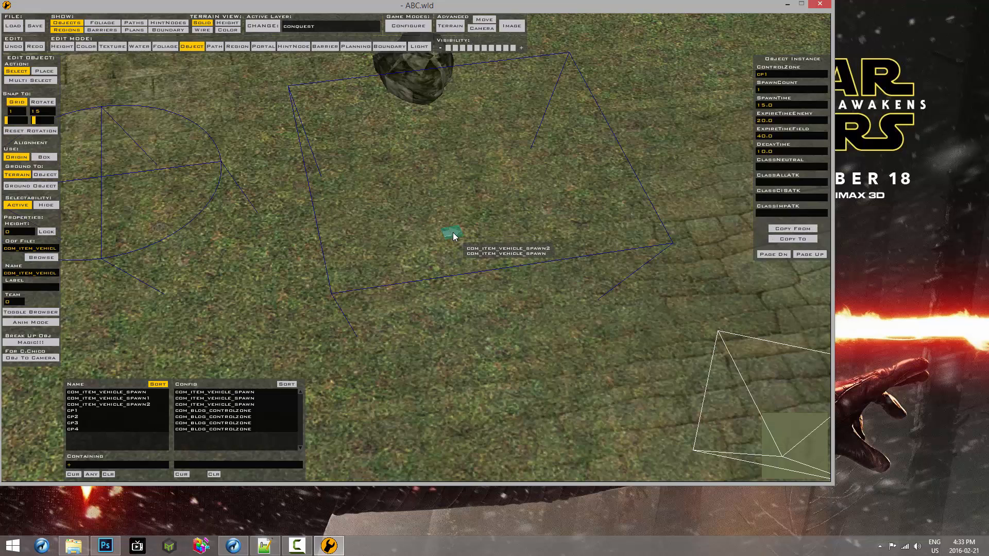
pyautogui.click(452, 233)
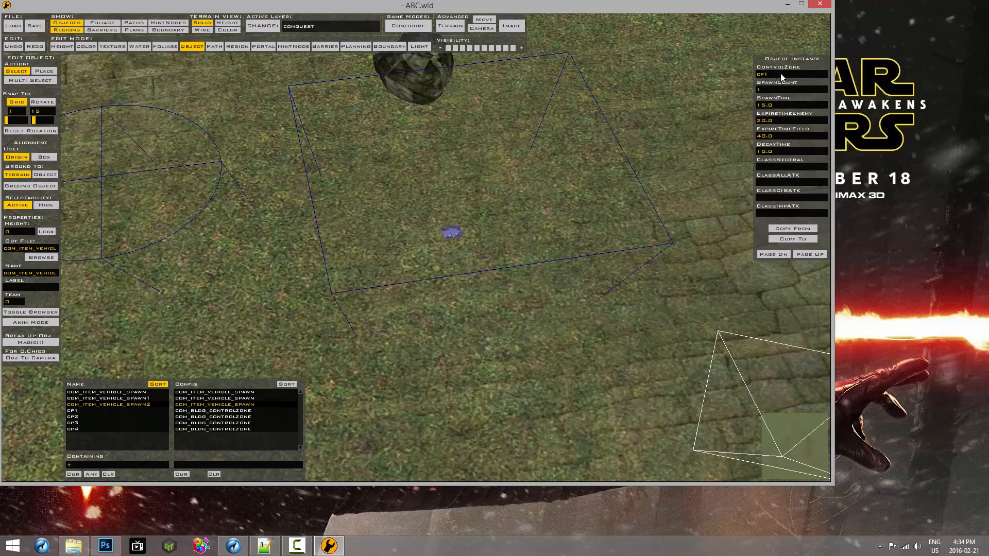
# Return to the capture circle and select the CP1 object to examine its SpawnPath entry
pyautogui.scroll(-3, 743, 83)
pyautogui.moveTo(339, 199); pyautogui.dragTo(475, 196, button='middle')
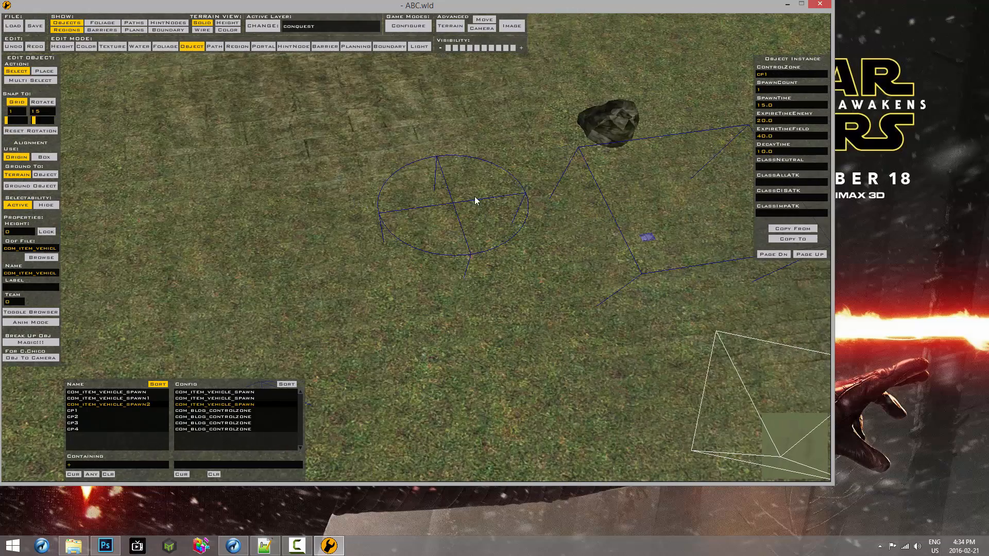
pyautogui.press('d')
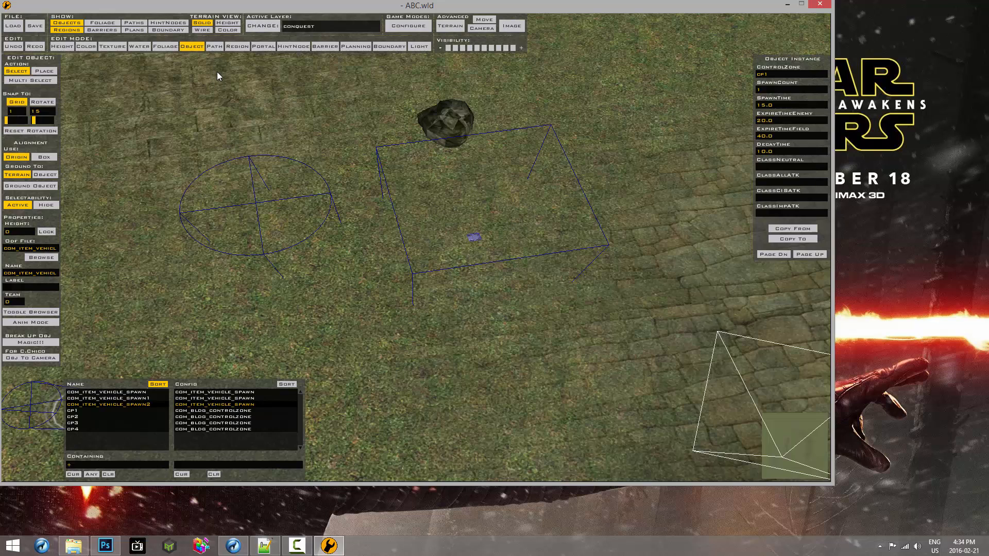
pyautogui.click(277, 234)
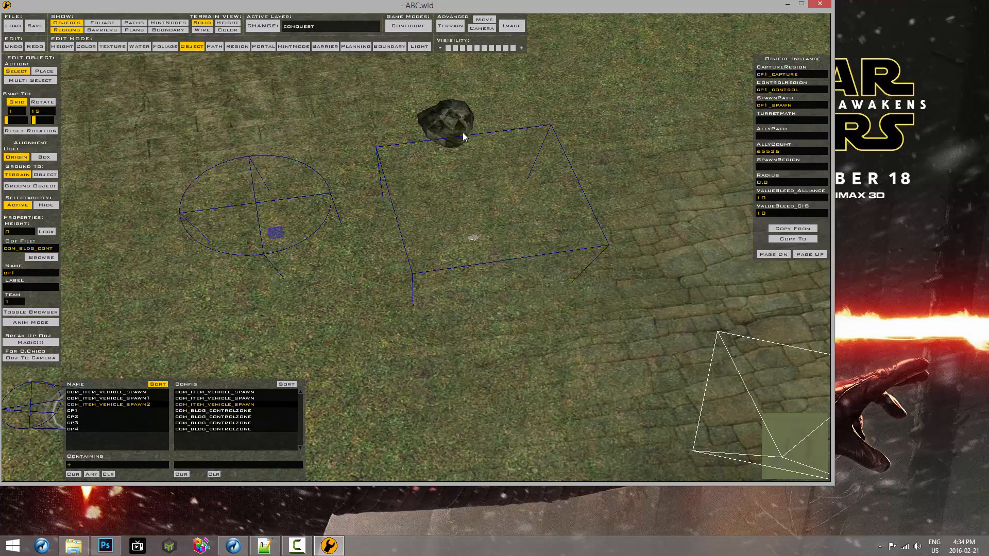
pyautogui.press('a')
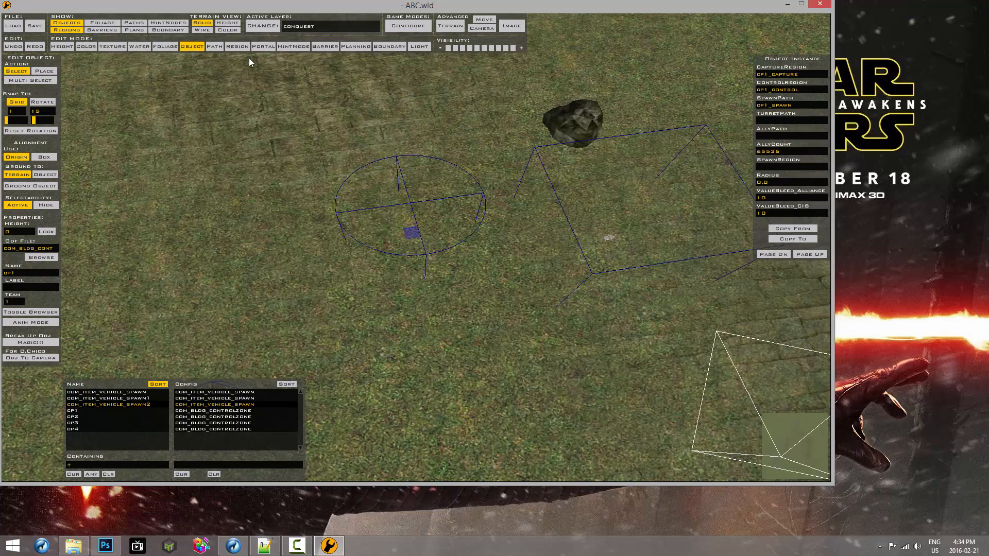
# Switch to path editing and select the cp1_spawn path inside the CP1 capture circle
pyautogui.click(214, 47)
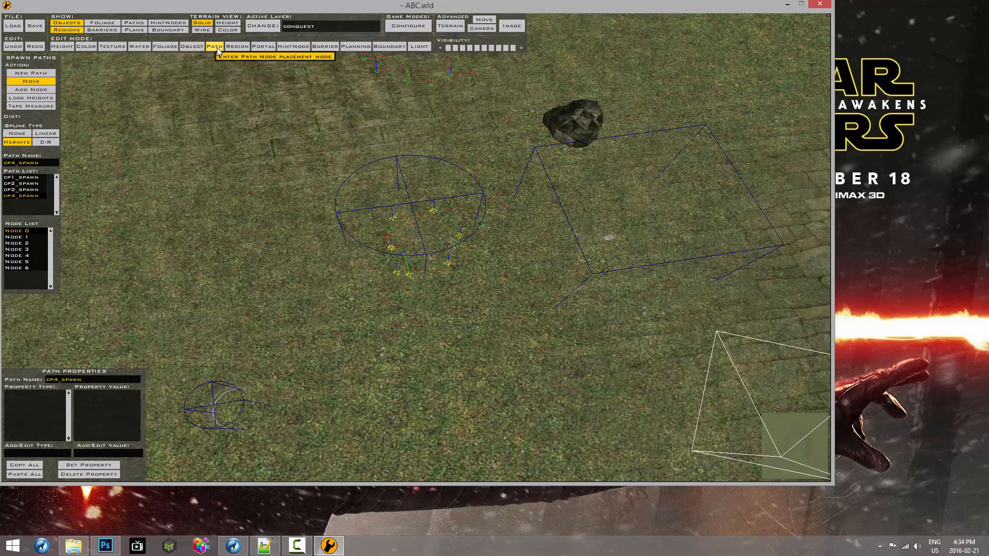
pyautogui.scroll(5, 343, 134)
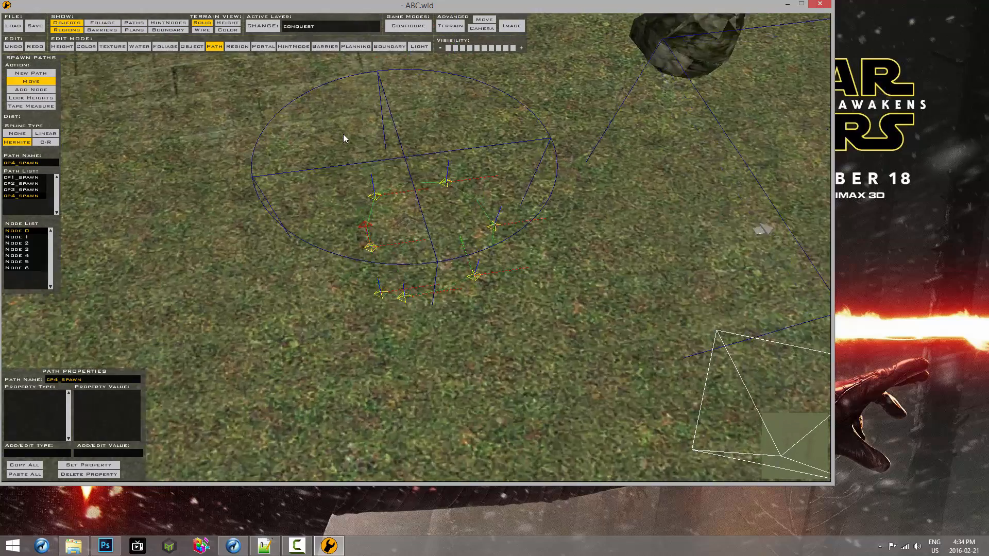
pyautogui.moveTo(343, 133); pyautogui.dragTo(343, 134, button='middle')
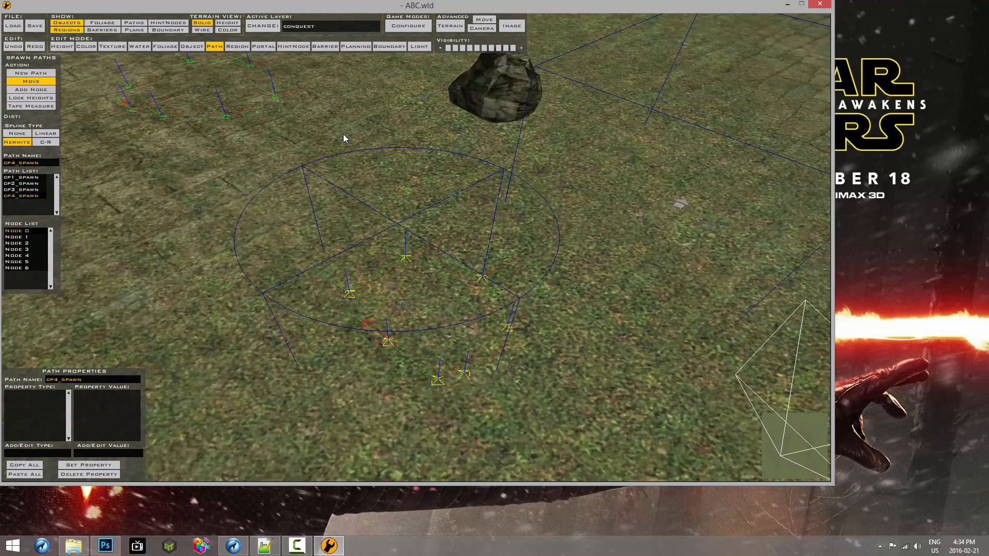
pyautogui.scroll(-3, 412, 262)
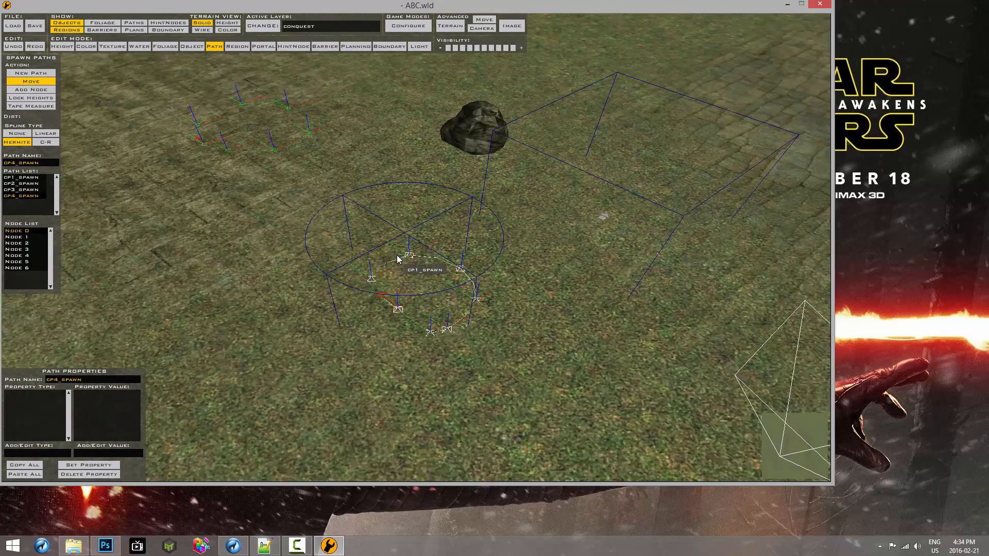
pyautogui.scroll(3, 412, 262)
pyautogui.click(23, 179)
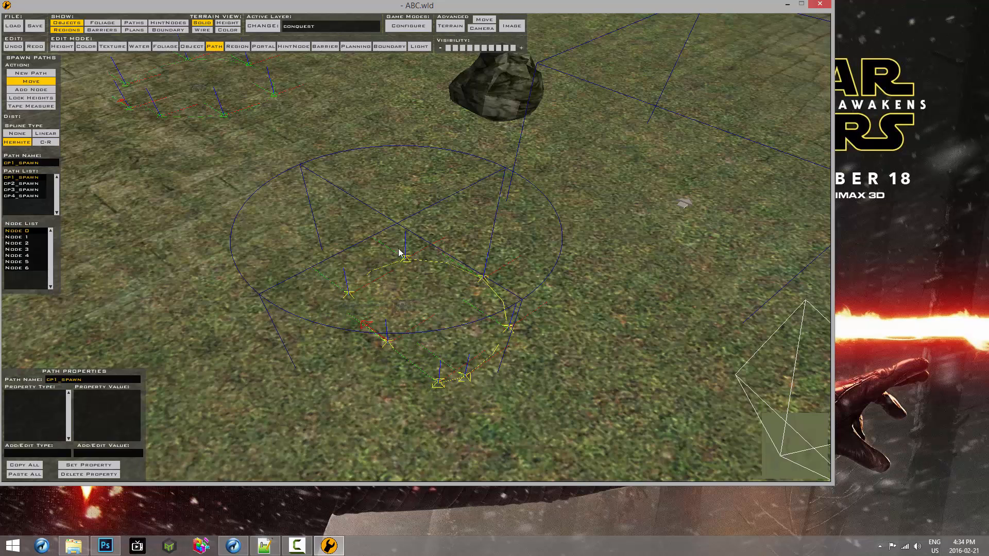
# Examine the nodes of the cp1_spawn path up close and select node 3
pyautogui.click(350, 298)
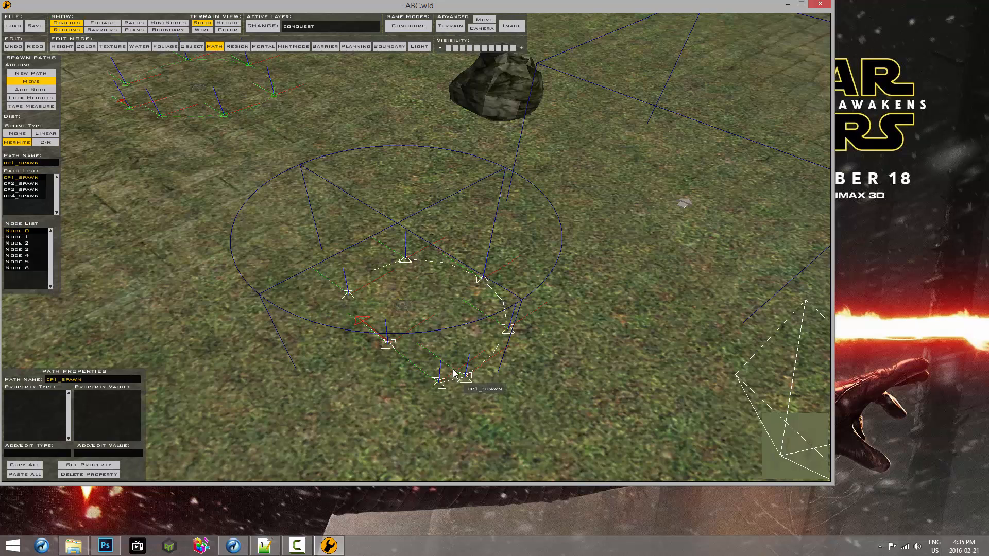
pyautogui.click(406, 272)
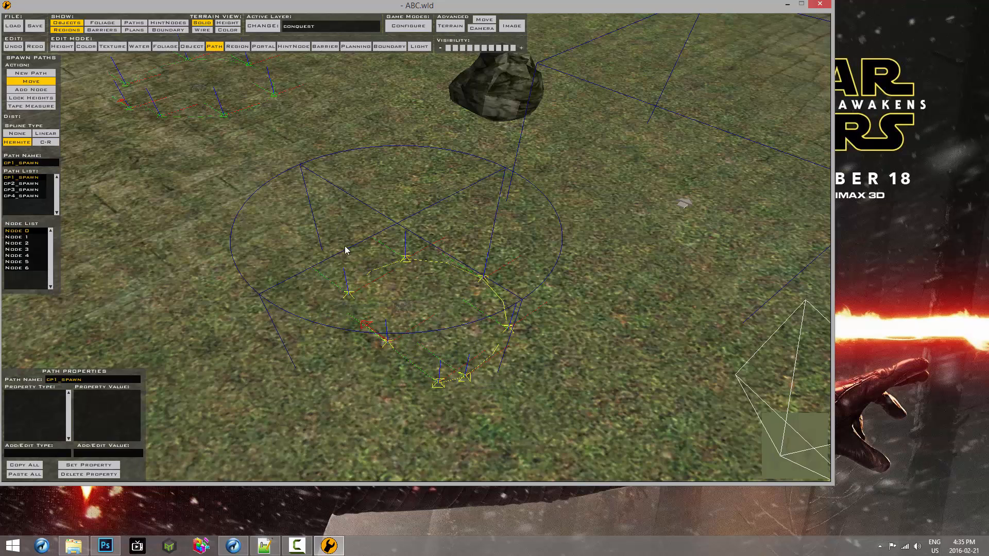
pyautogui.scroll(2, 382, 301)
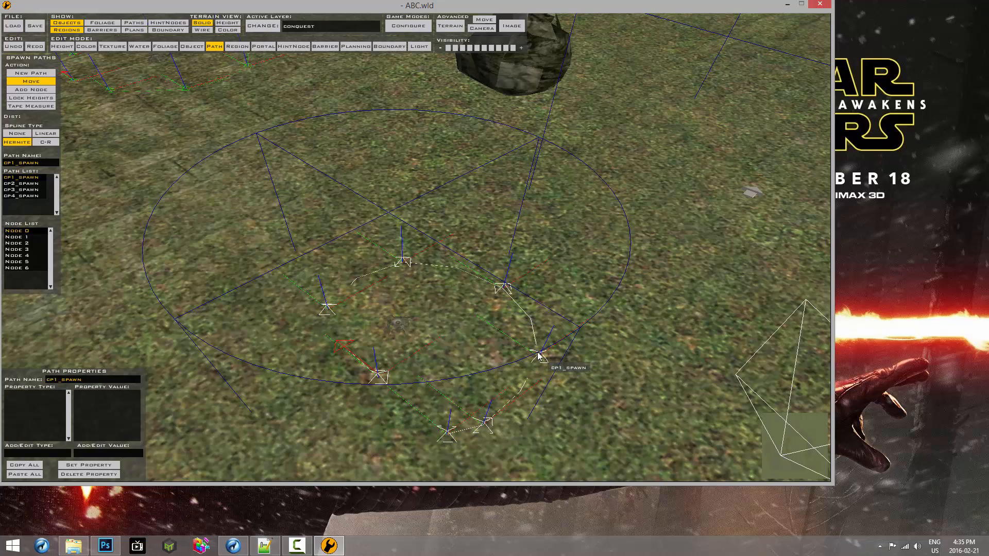
pyautogui.scroll(-2, 534, 363)
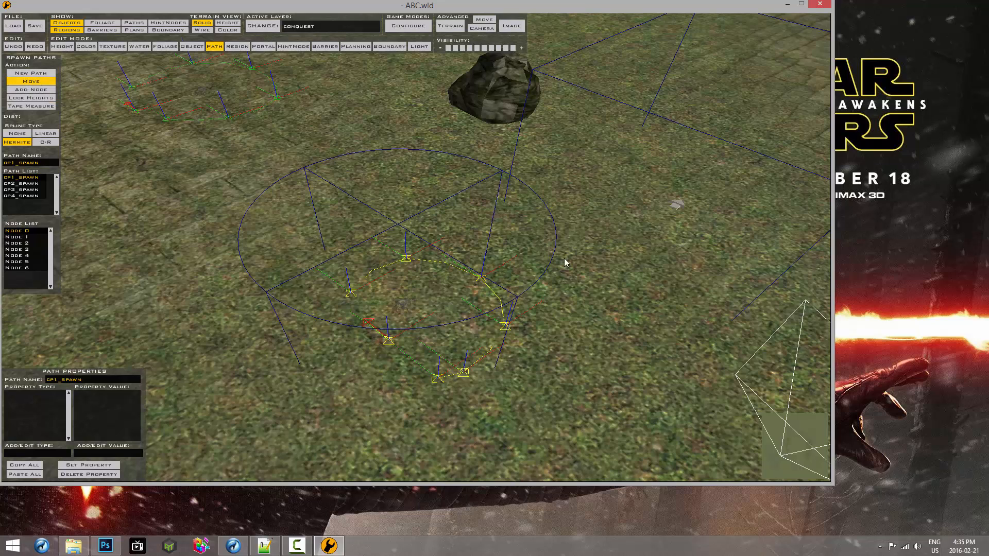
pyautogui.moveTo(484, 279)
pyautogui.mouseDown()
pyautogui.moveTo(508, 271)
pyautogui.moveTo(505, 280)
pyautogui.moveTo(474, 274)
pyautogui.moveTo(471, 291)
pyautogui.moveTo(596, 220)
pyautogui.moveTo(547, 194)
pyautogui.moveTo(490, 132)
pyautogui.moveTo(570, 107)
pyautogui.moveTo(530, 221)
pyautogui.moveTo(507, 210)
pyautogui.moveTo(505, 154)
pyautogui.moveTo(469, 133)
pyautogui.moveTo(487, 103)
pyautogui.moveTo(510, 112)
pyautogui.moveTo(521, 153)
pyautogui.moveTo(512, 214)
pyautogui.moveTo(476, 274)
pyautogui.mouseUp()
pyautogui.scroll(5, 427, 259)
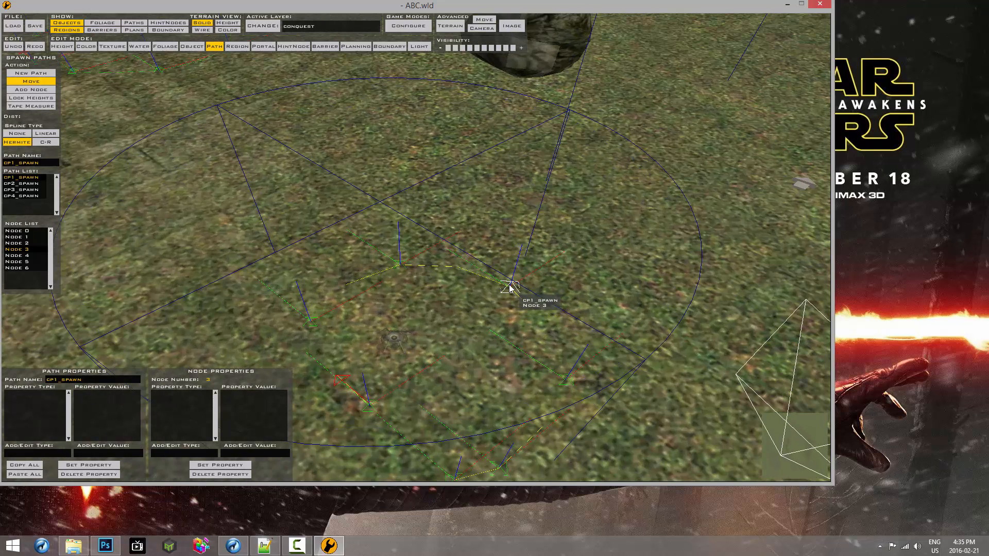
# Examine the individual nodes of the cp1_spawn path inside the CP1 capture circle, including nodes 3, 5 and 1
pyautogui.moveTo(512, 290)
pyautogui.mouseDown()
pyautogui.moveTo(538, 224)
pyautogui.moveTo(509, 320)
pyautogui.moveTo(538, 208)
pyautogui.moveTo(519, 289)
pyautogui.mouseUp()
pyautogui.scroll(-5, 455, 294)
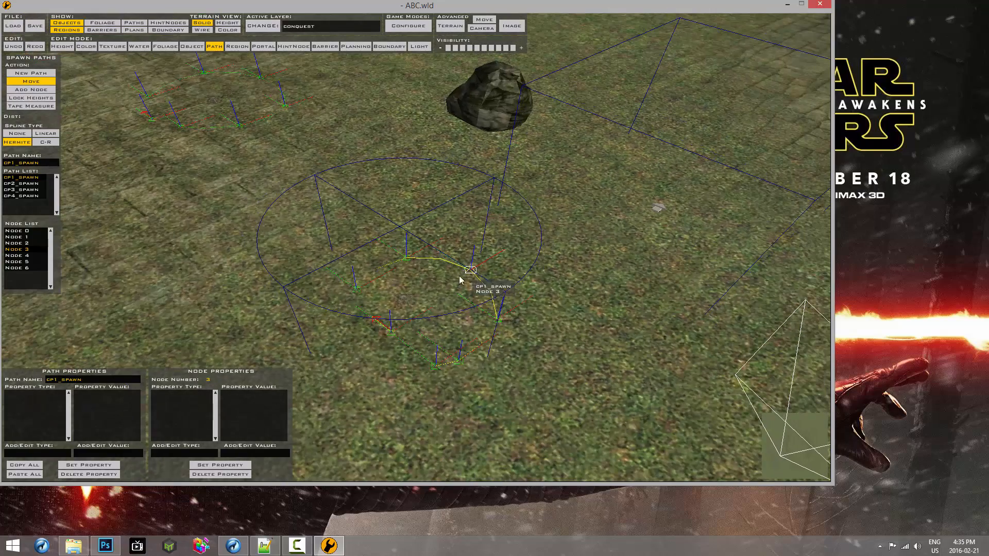
pyautogui.press('d')
pyautogui.press('a')
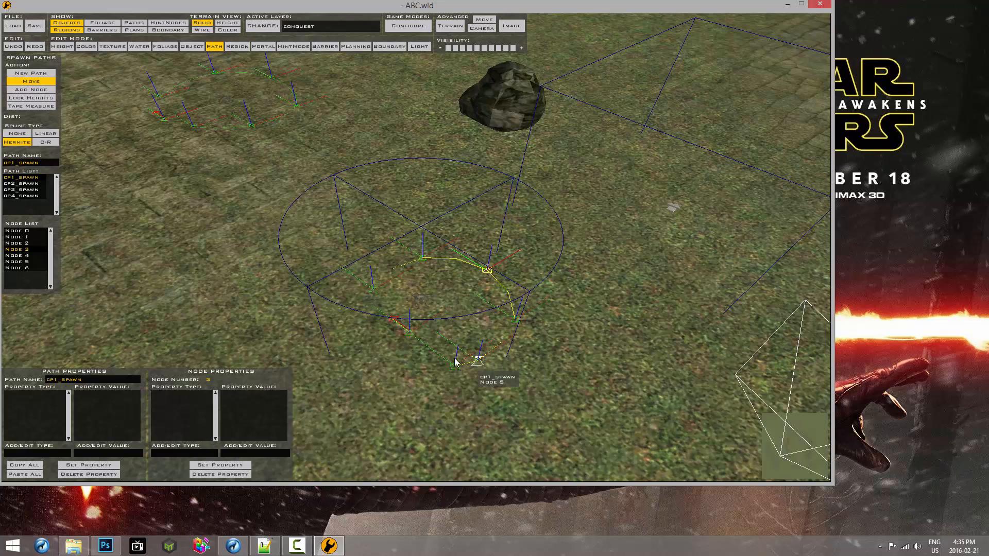
pyautogui.scroll(5, 412, 319)
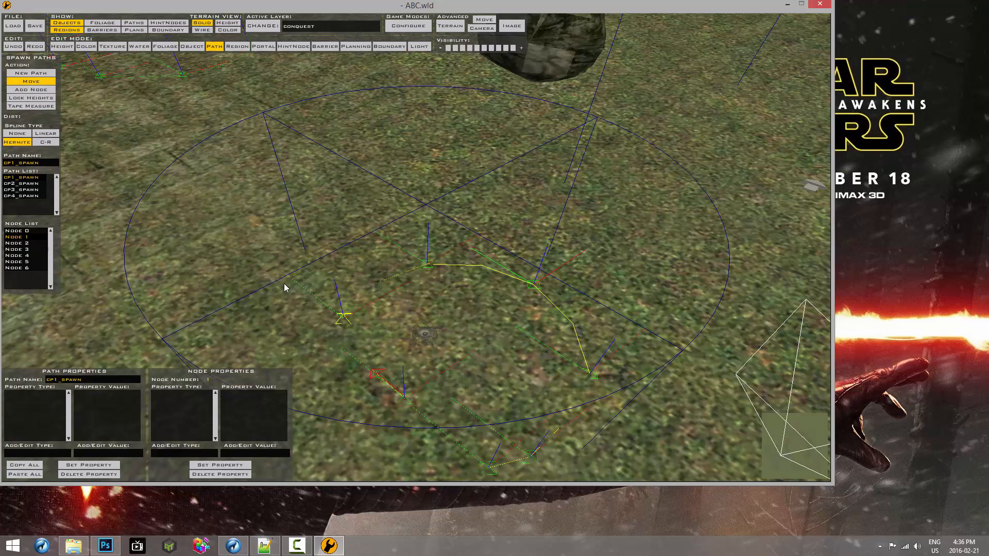
pyautogui.click(428, 264)
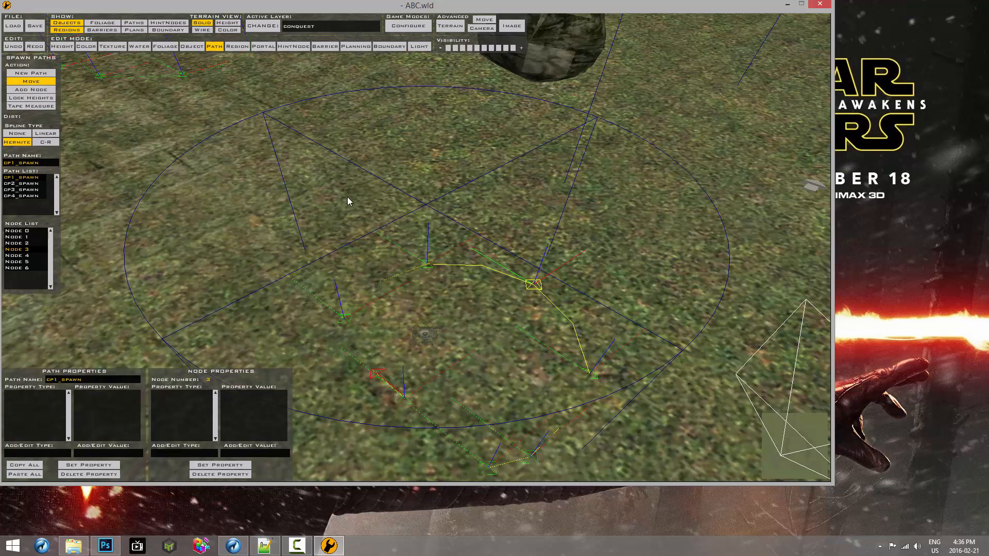
# Examine node 2 of the cp1_spawn path and its orientation from above and from several angles
pyautogui.moveTo(387, 225); pyautogui.dragTo(384, 217, button='middle')
pyautogui.moveTo(379, 137); pyautogui.dragTo(140, 128, button='middle')
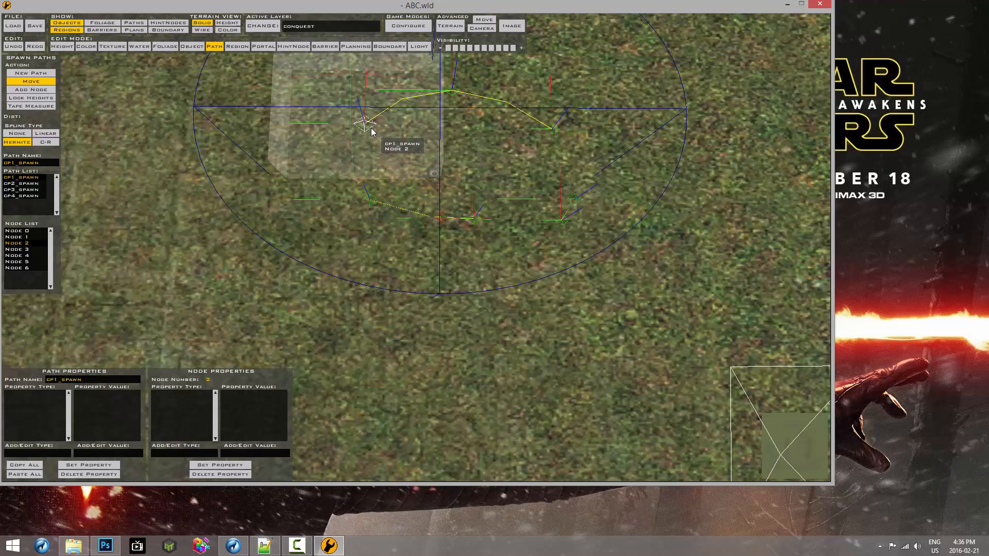
pyautogui.moveTo(370, 128); pyautogui.dragTo(371, 127, button='middle')
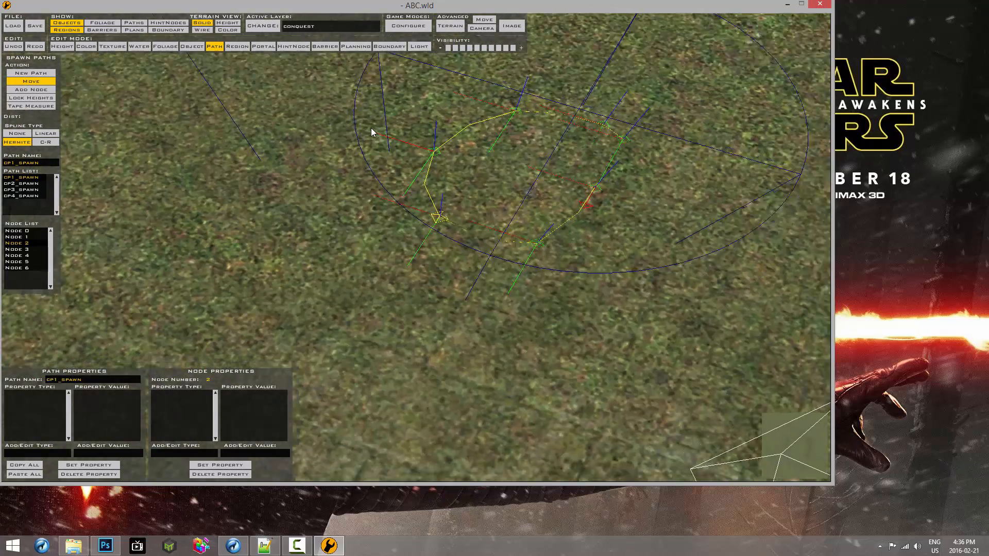
pyautogui.scroll(-3, 371, 128)
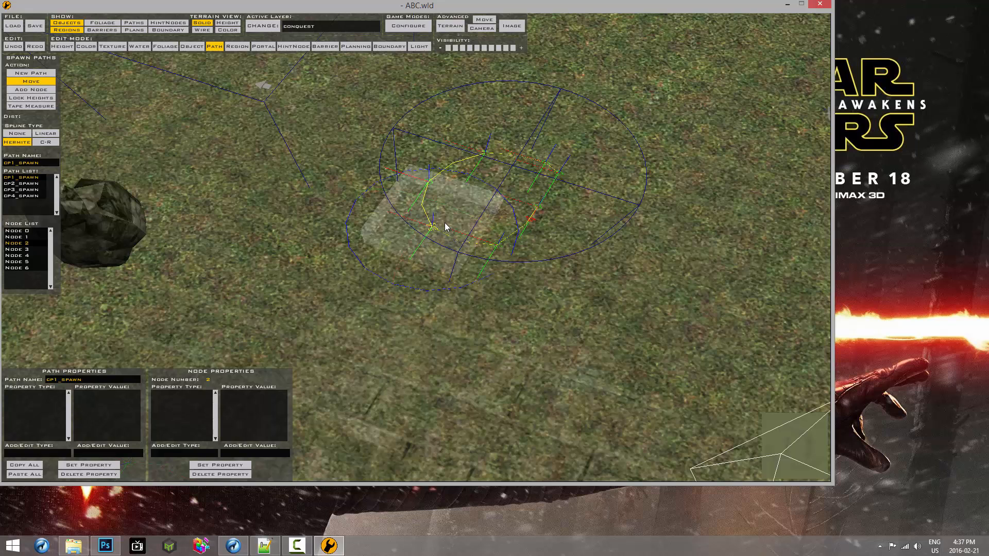
pyautogui.moveTo(443, 223)
pyautogui.mouseDown(button='middle')
pyautogui.moveTo(487, 218)
pyautogui.moveTo(429, 229)
pyautogui.moveTo(477, 214)
pyautogui.moveTo(439, 220)
pyautogui.mouseUp(button='middle')
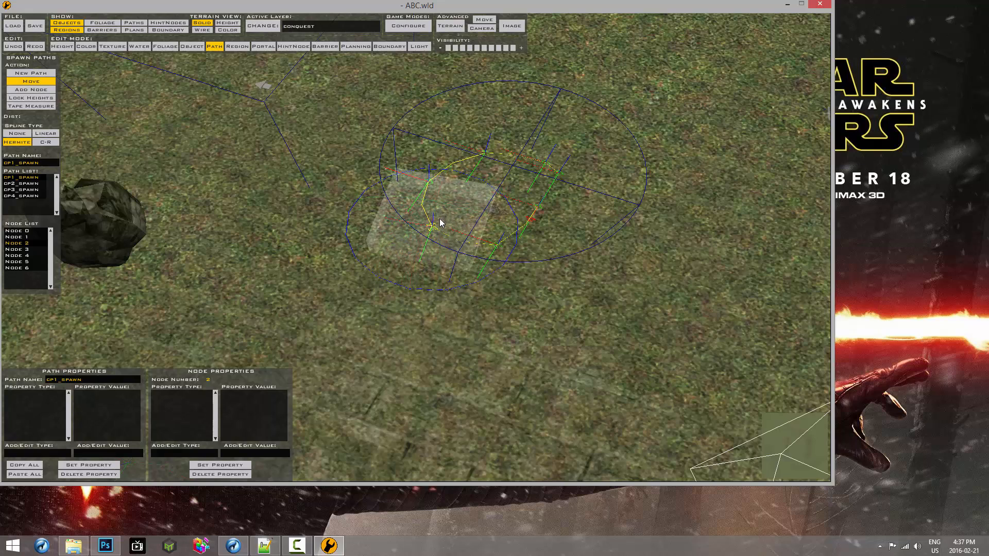
pyautogui.scroll(5, 441, 221)
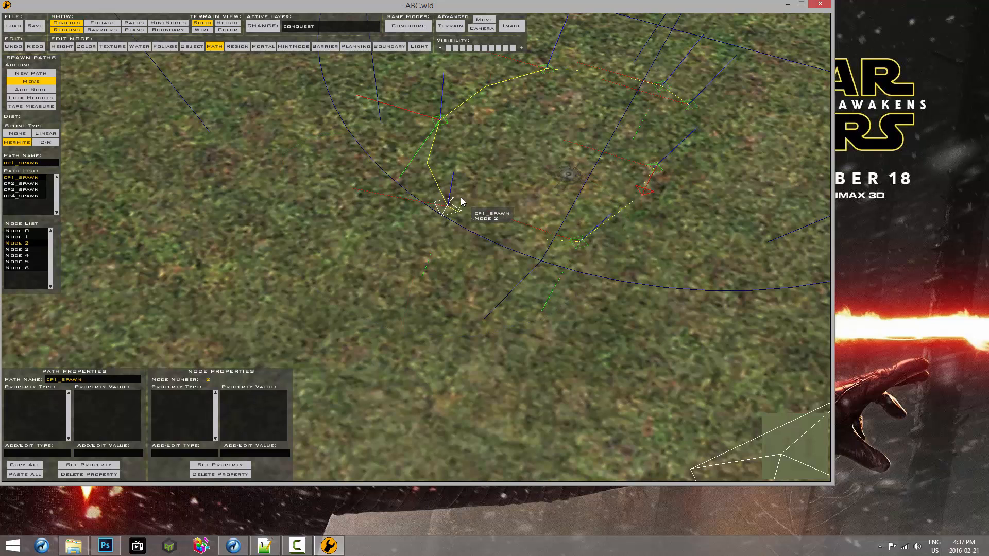
pyautogui.scroll(-5, 460, 198)
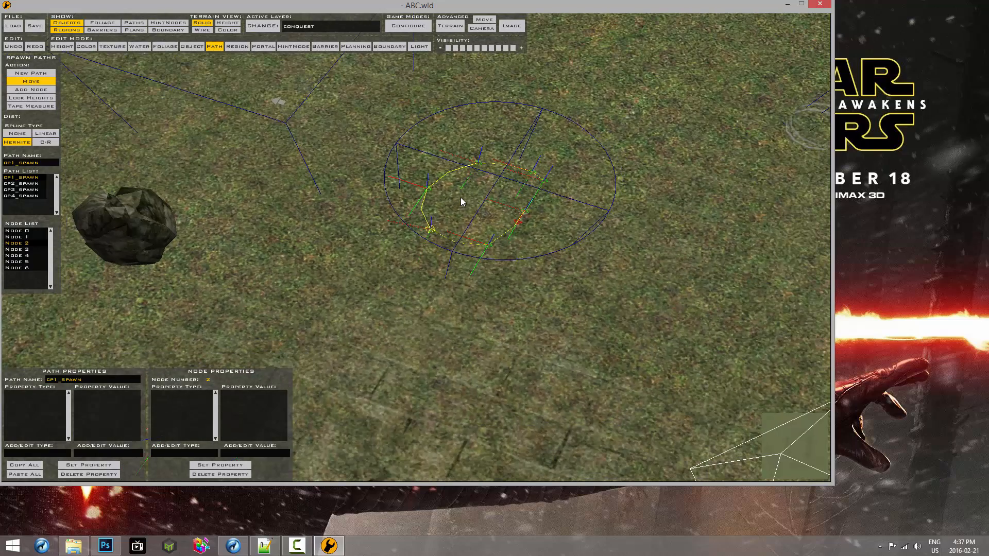
pyautogui.scroll(5, 437, 226)
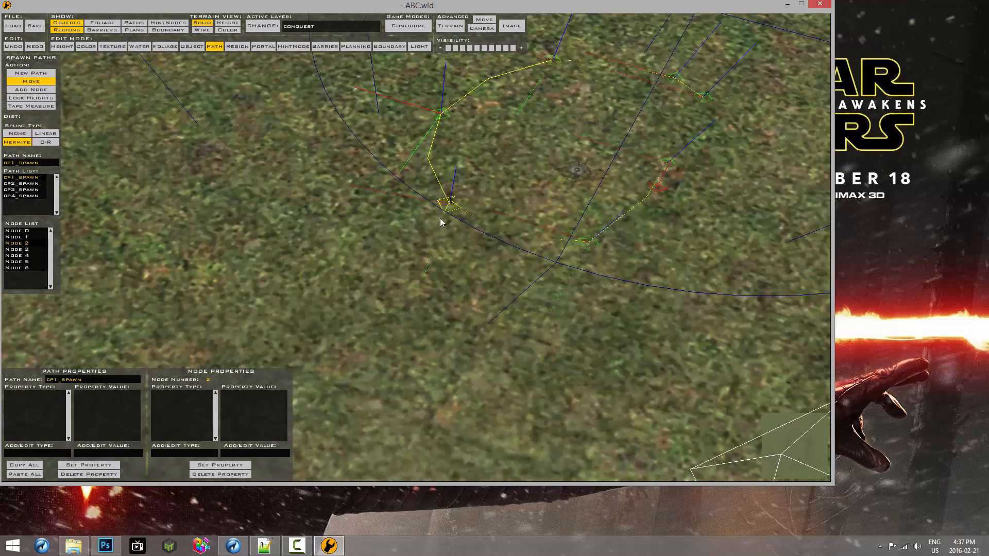
pyautogui.scroll(-2, 486, 191)
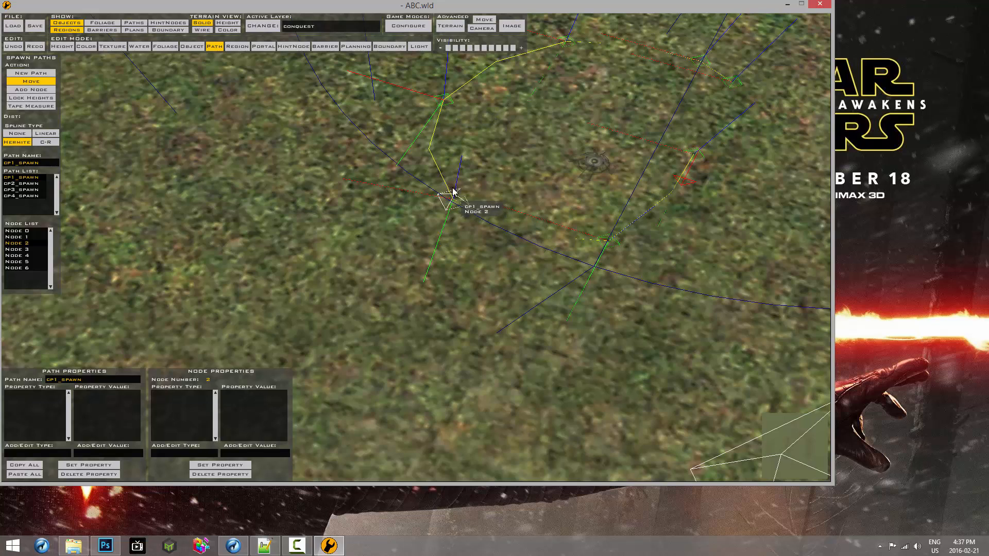
pyautogui.scroll(-5, 392, 180)
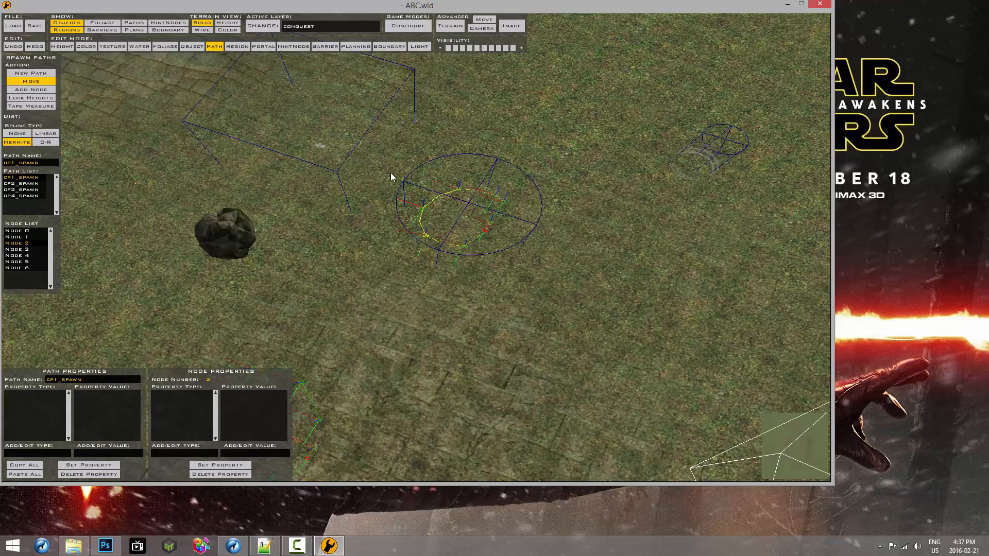
pyautogui.moveTo(391, 173); pyautogui.dragTo(390, 173, button='middle')
pyautogui.scroll(3, 390, 177)
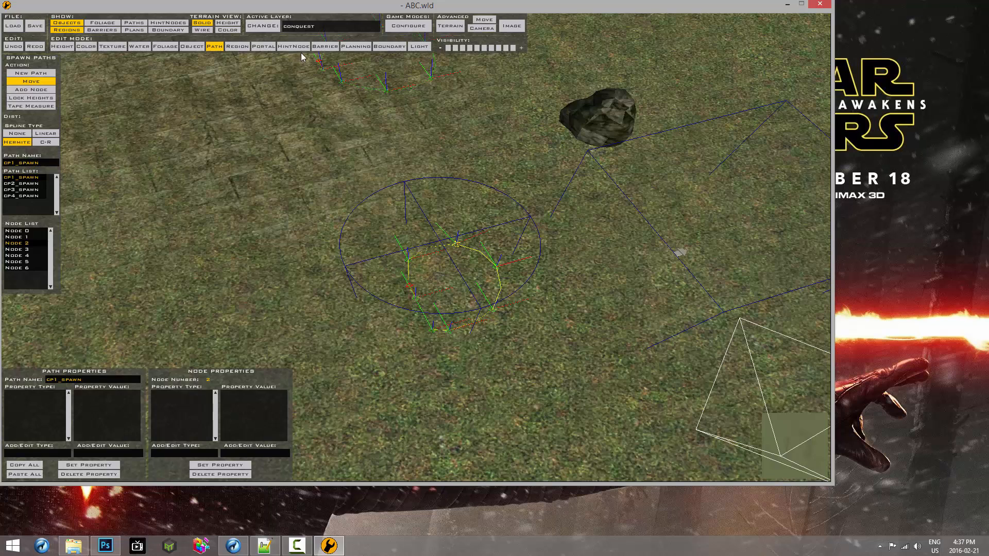
# Switch to object editing, select the CP1 command post and look through all pages of its instance properties
pyautogui.click(190, 47)
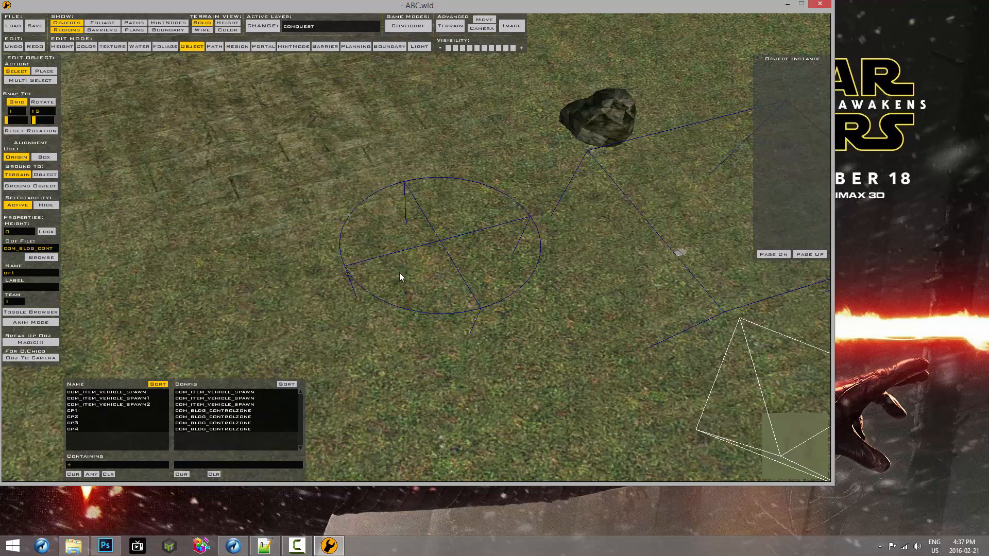
pyautogui.click(431, 281)
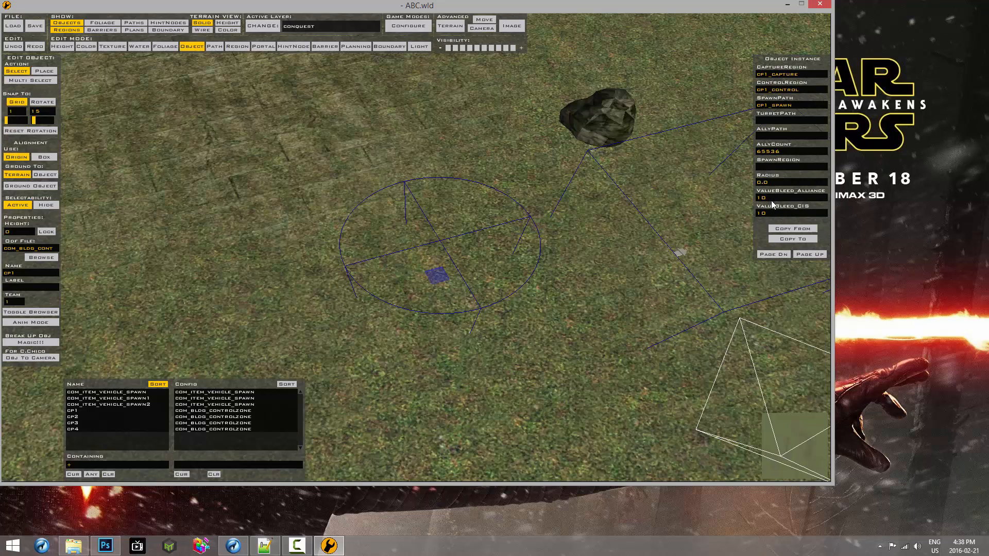
pyautogui.click(782, 254)
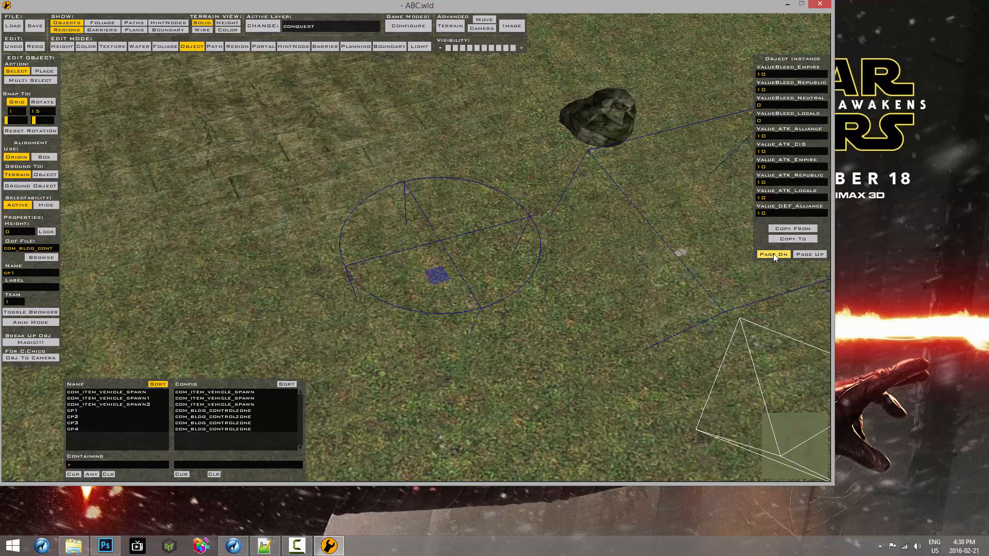
pyautogui.click(774, 254)
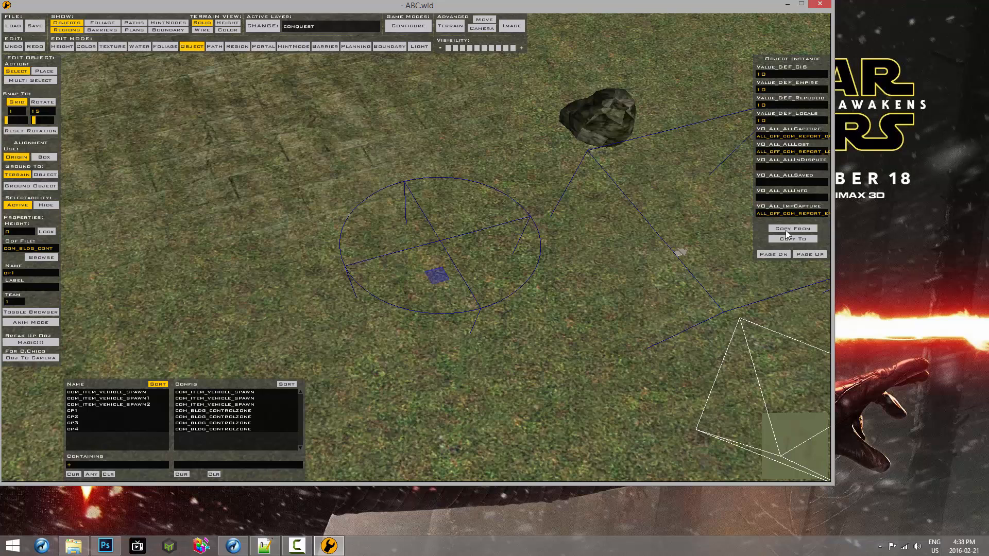
pyautogui.click(781, 253)
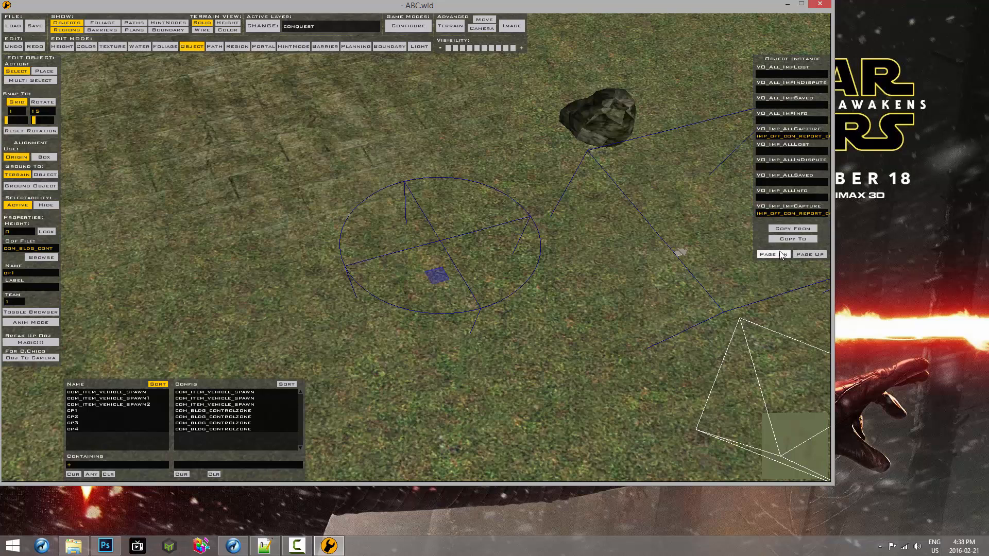
pyautogui.click(780, 254)
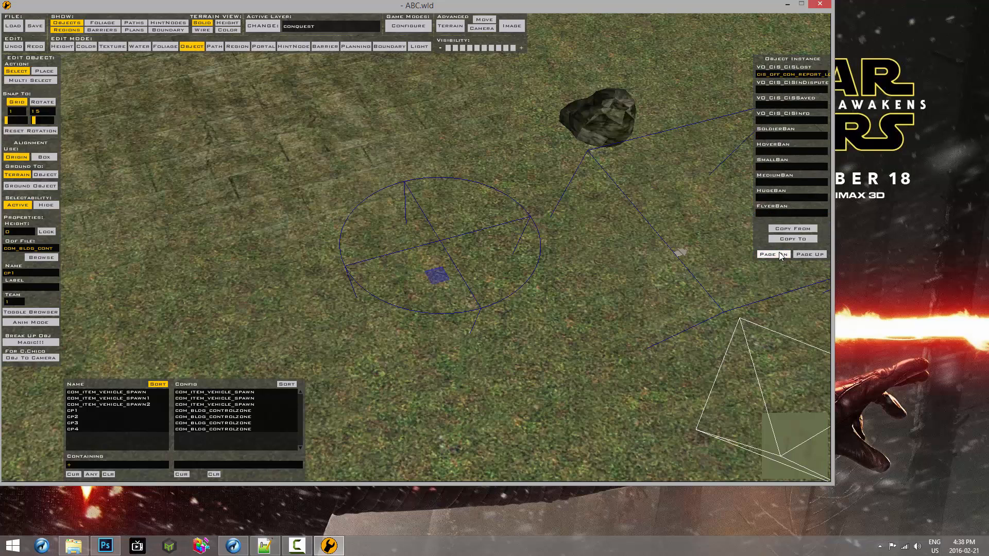
pyautogui.click(782, 253)
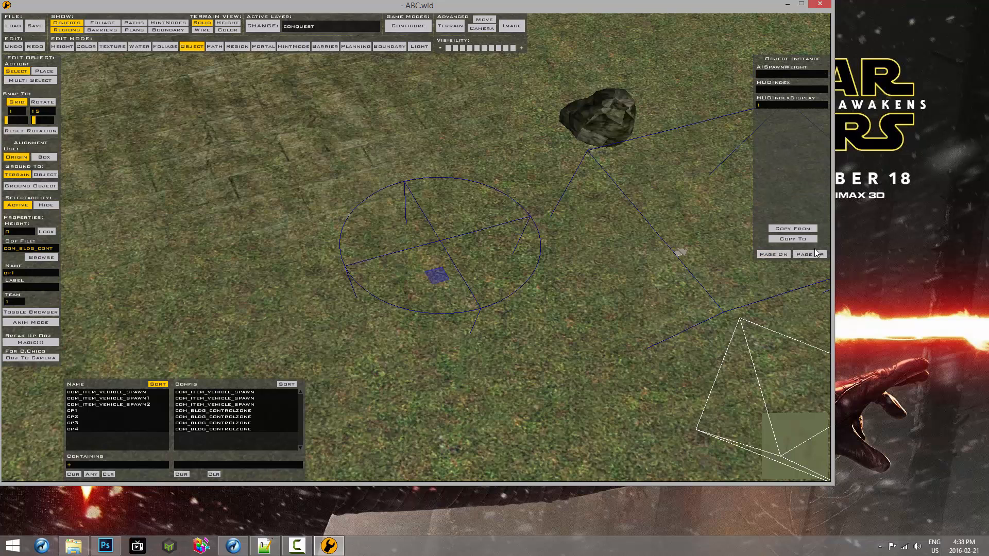
pyautogui.click(813, 252)
pyautogui.click(813, 253)
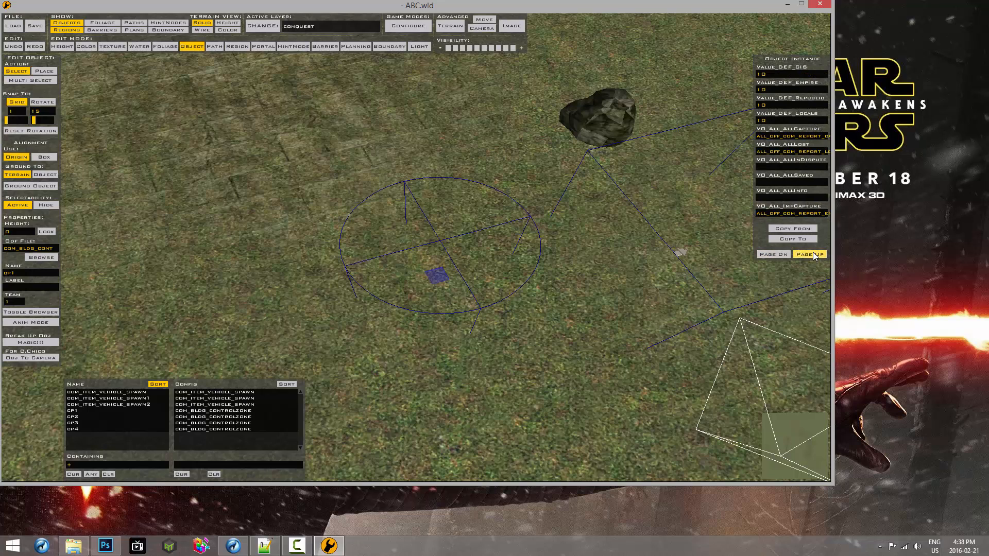
pyautogui.click(813, 253)
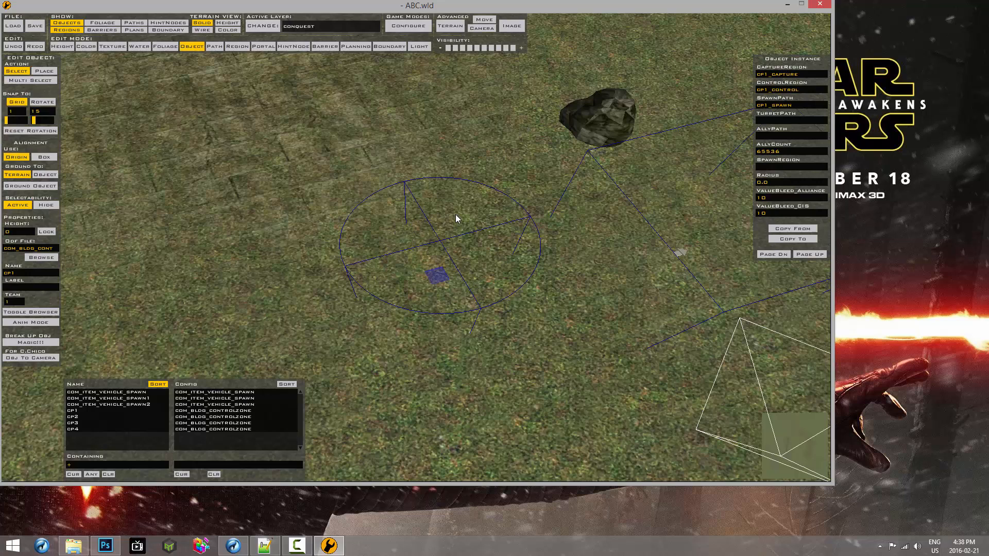
# Switch to placing objects over the open ground where the stone paving meets the grass
pyautogui.press('s')
pyautogui.press('d')
pyautogui.press('a')
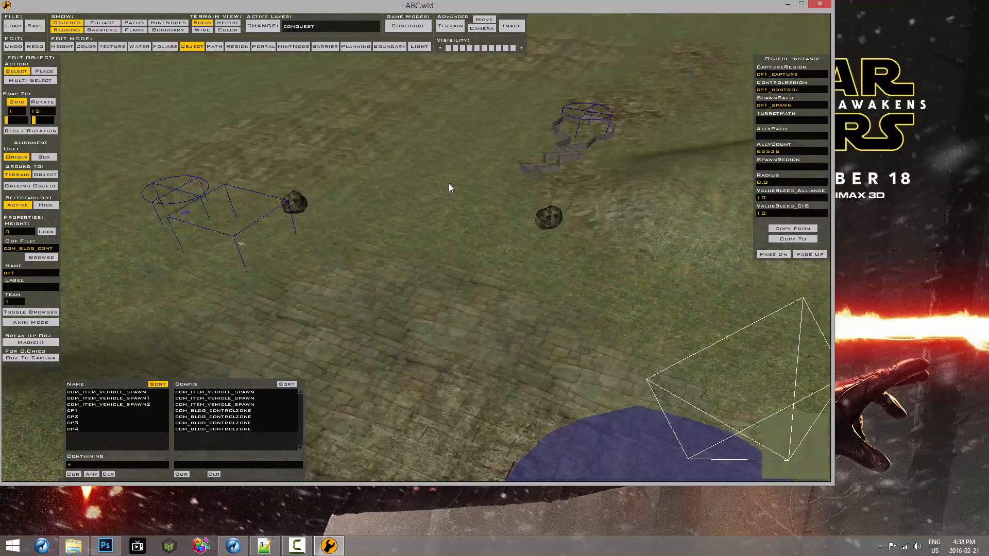
pyautogui.press('d')
pyautogui.press('a')
pyautogui.press('s')
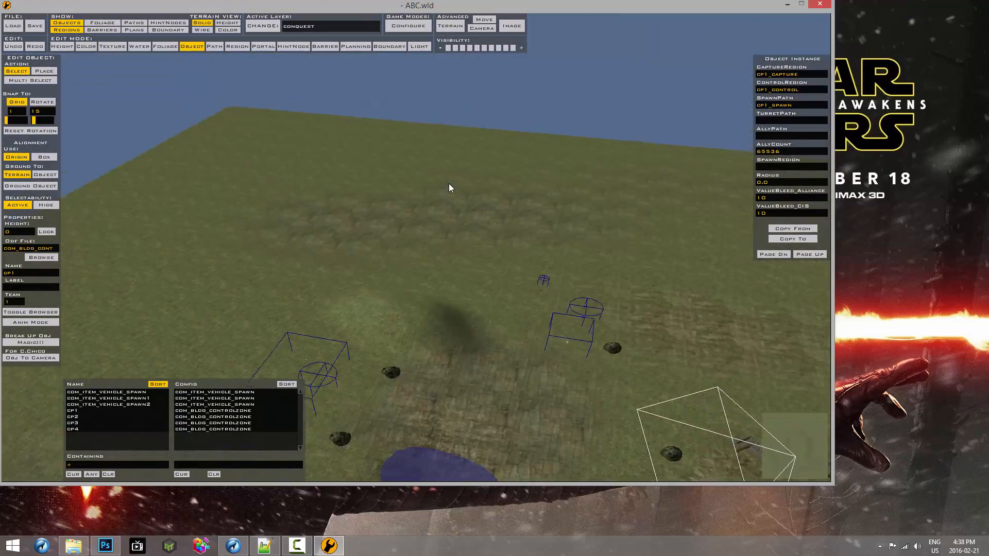
pyautogui.press('d')
pyautogui.press('a')
pyautogui.press('w')
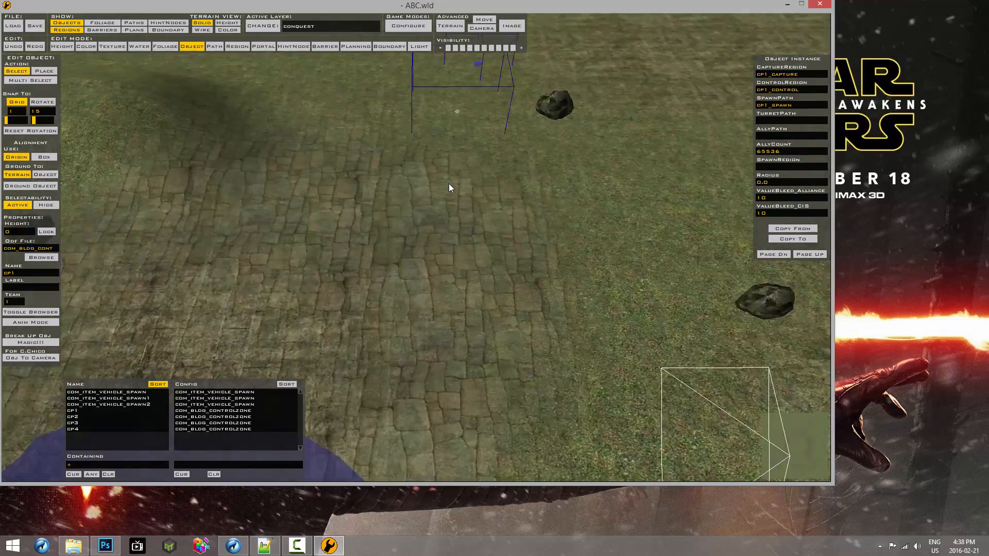
pyautogui.press('w')
pyautogui.press('s')
pyautogui.press('d')
pyautogui.press('a')
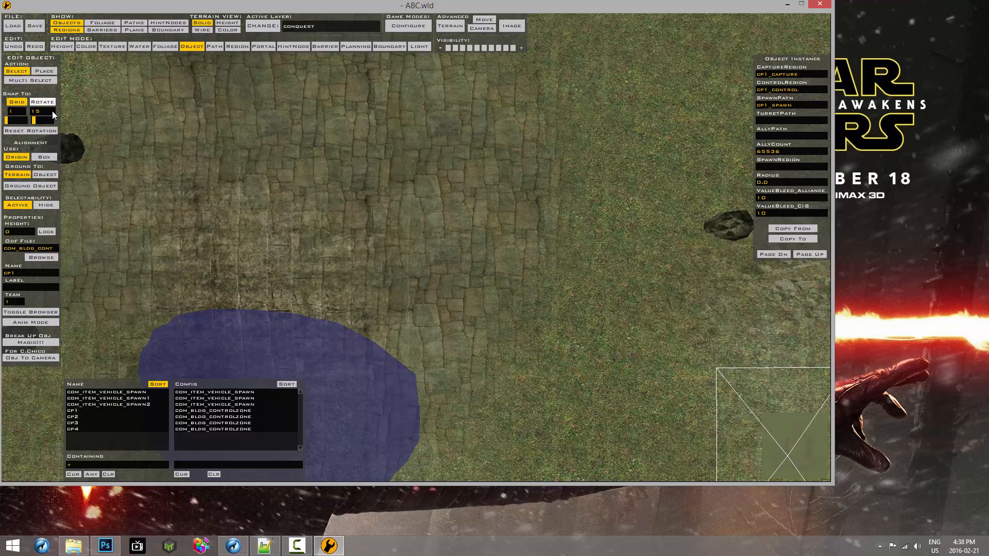
pyautogui.click(45, 72)
pyautogui.scroll(5, 311, 129)
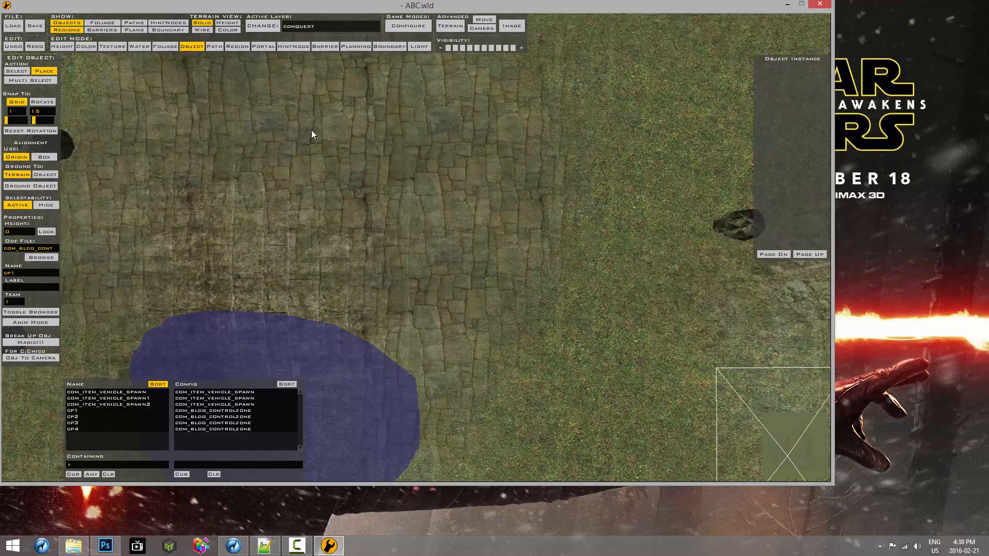
pyautogui.moveTo(405, 123); pyautogui.dragTo(405, 124, button='middle')
pyautogui.scroll(3, 405, 123)
pyautogui.scroll(-4, 404, 123)
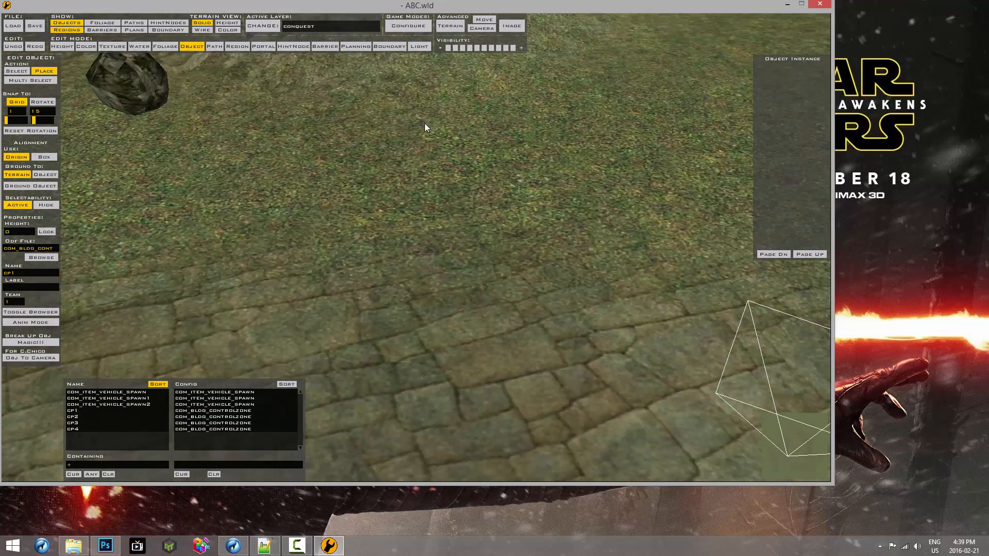
pyautogui.scroll(2, 424, 122)
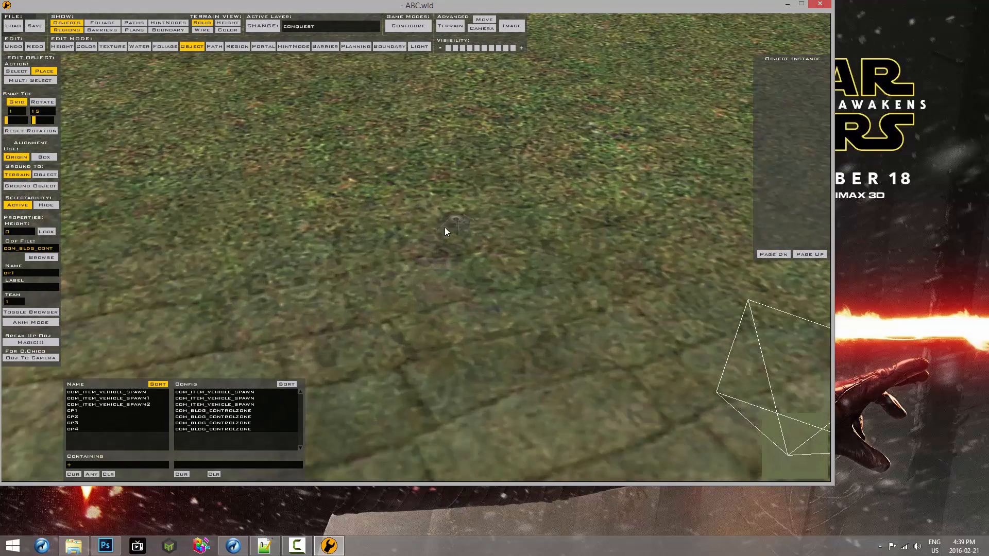
# Turn off grid snapping and place a new com_bldg_controlzone command post on the grass at the edge of the paving
pyautogui.click(16, 102)
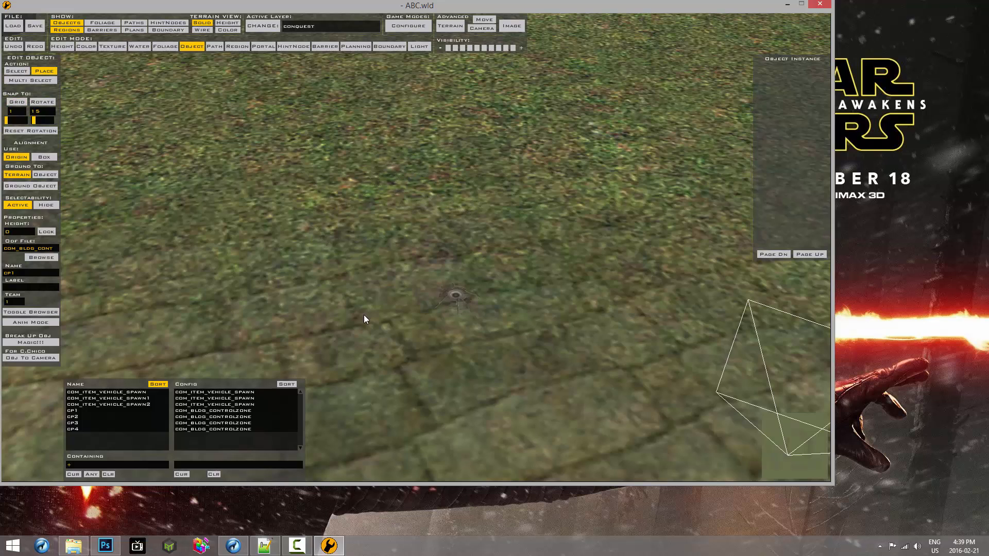
pyautogui.scroll(-10, 444, 197)
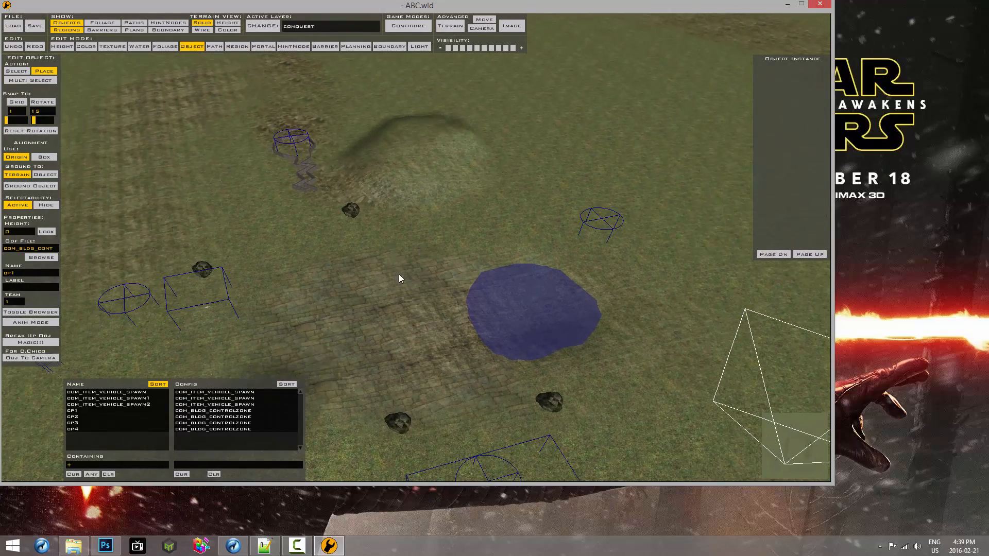
pyautogui.scroll(2, 390, 295)
pyautogui.scroll(10, 385, 294)
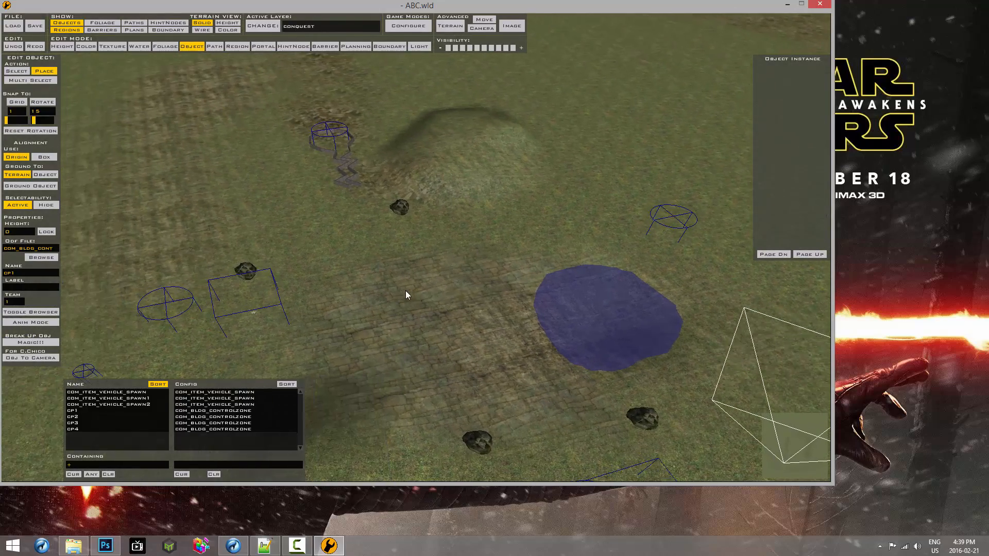
pyautogui.scroll(3, 392, 242)
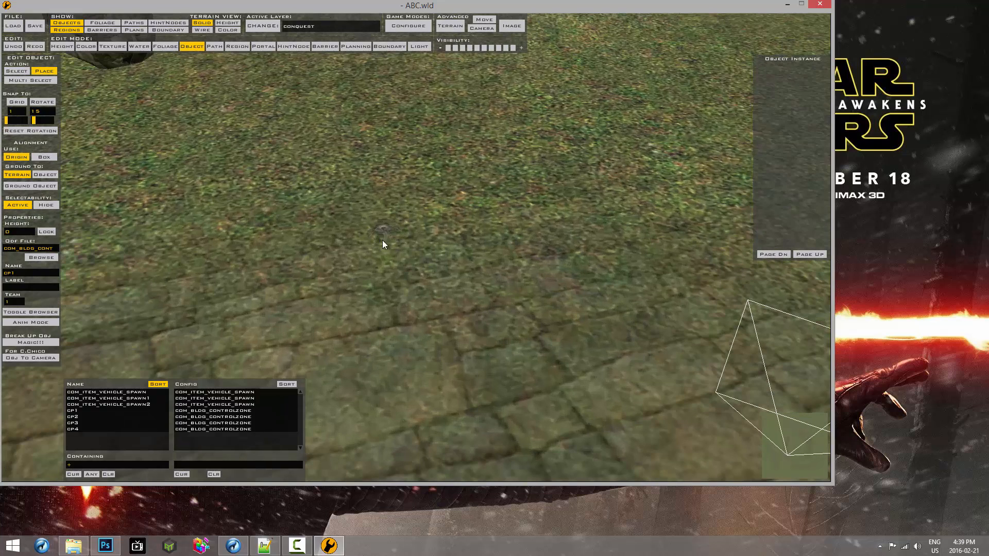
pyautogui.click(376, 258)
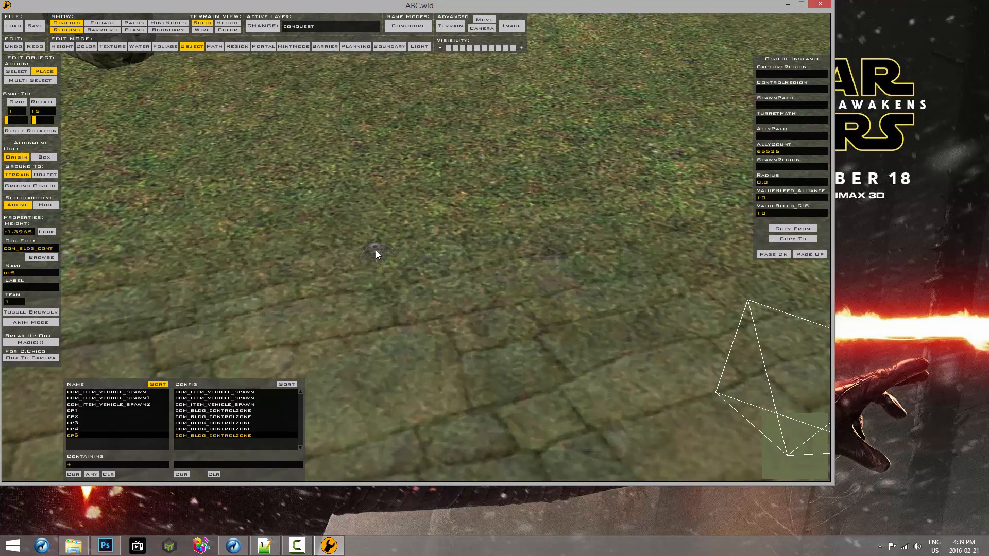
# Select the new command post, switch to region editing and place a new box region group over it
pyautogui.click(17, 71)
pyautogui.click(381, 255)
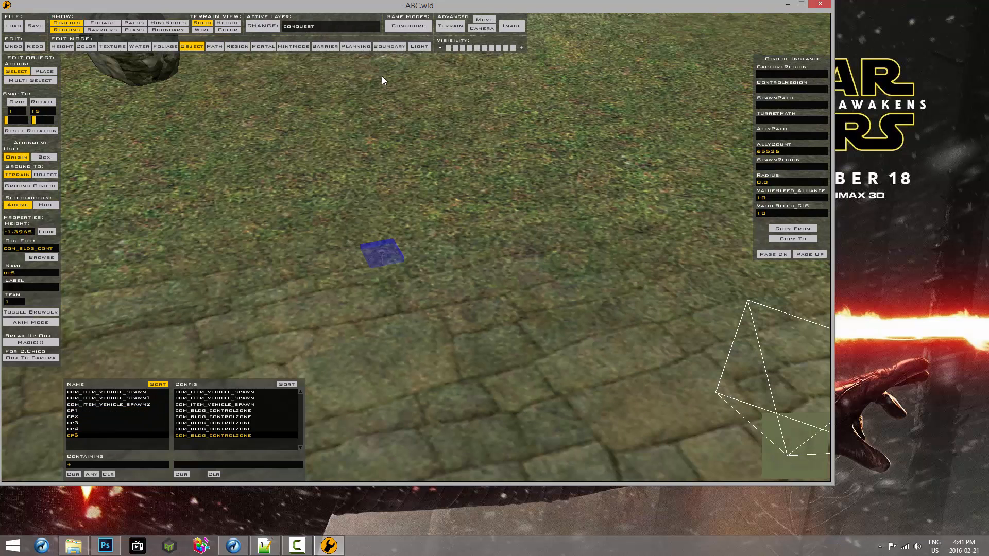
pyautogui.click(236, 47)
pyautogui.scroll(-3, 266, 83)
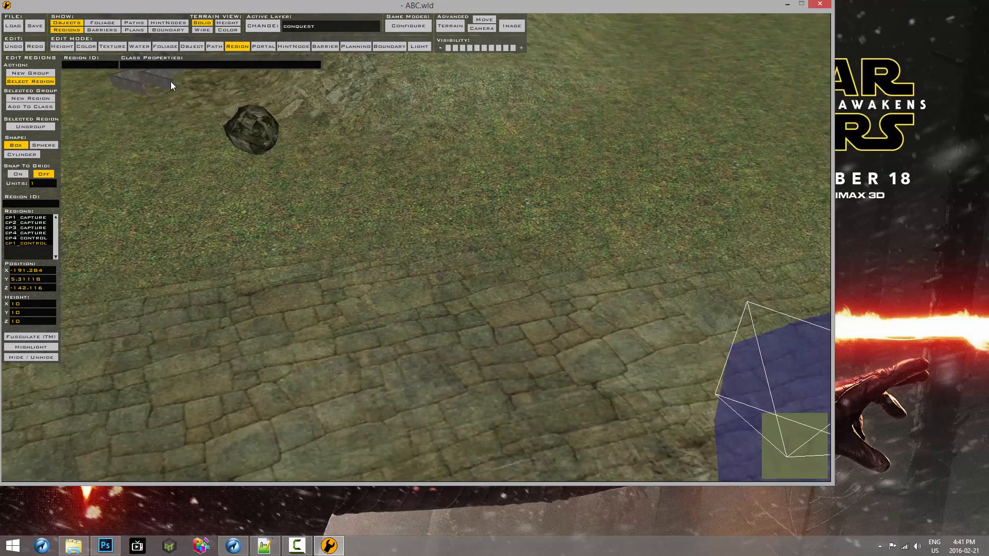
pyautogui.scroll(3, 385, 206)
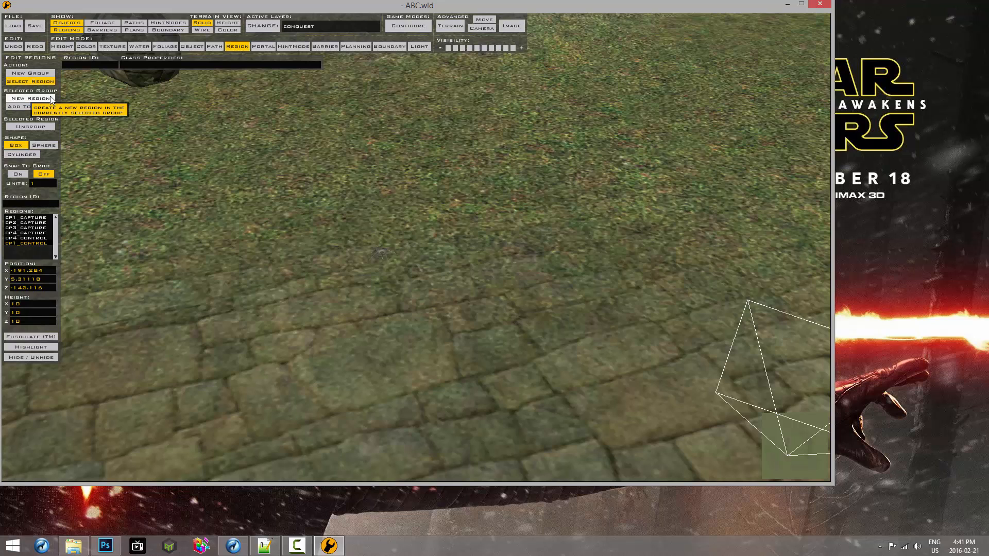
pyautogui.click(46, 74)
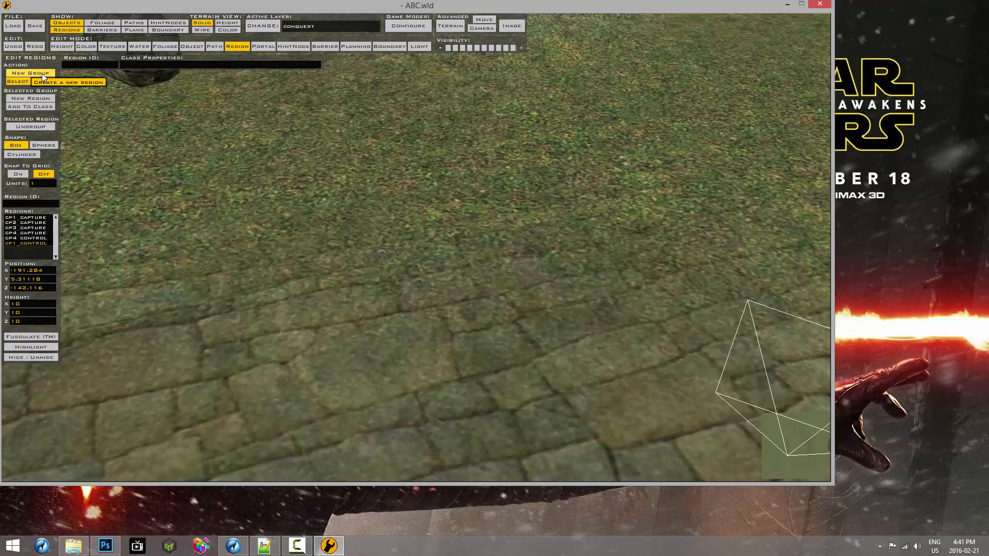
pyautogui.click(41, 73)
pyautogui.scroll(-3, 354, 171)
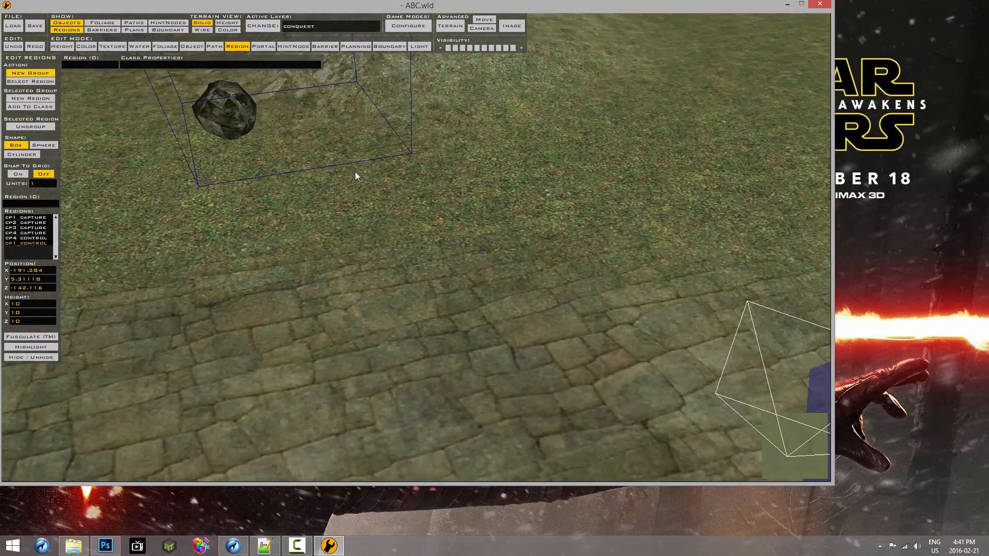
pyautogui.scroll(-3, 401, 191)
pyautogui.scroll(2, 400, 193)
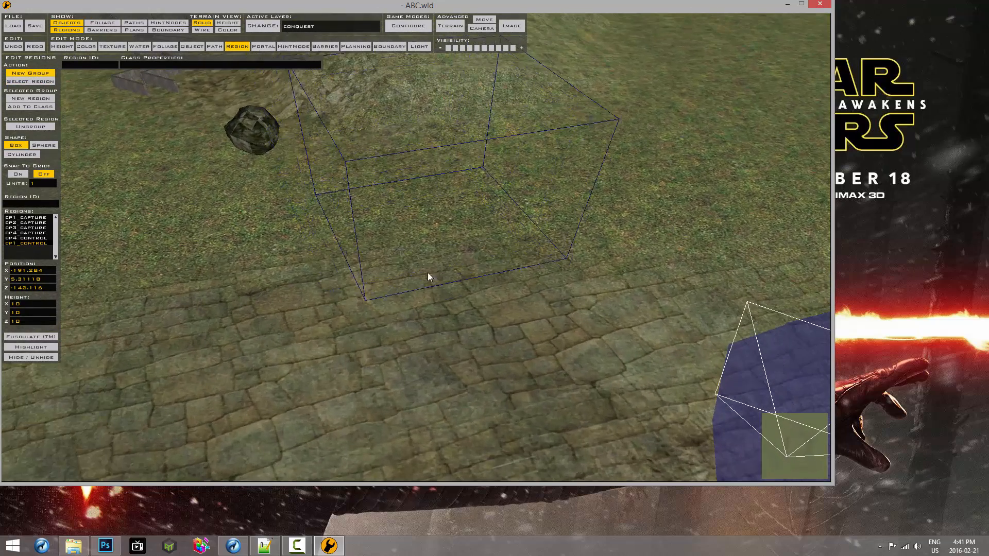
pyautogui.click(403, 258)
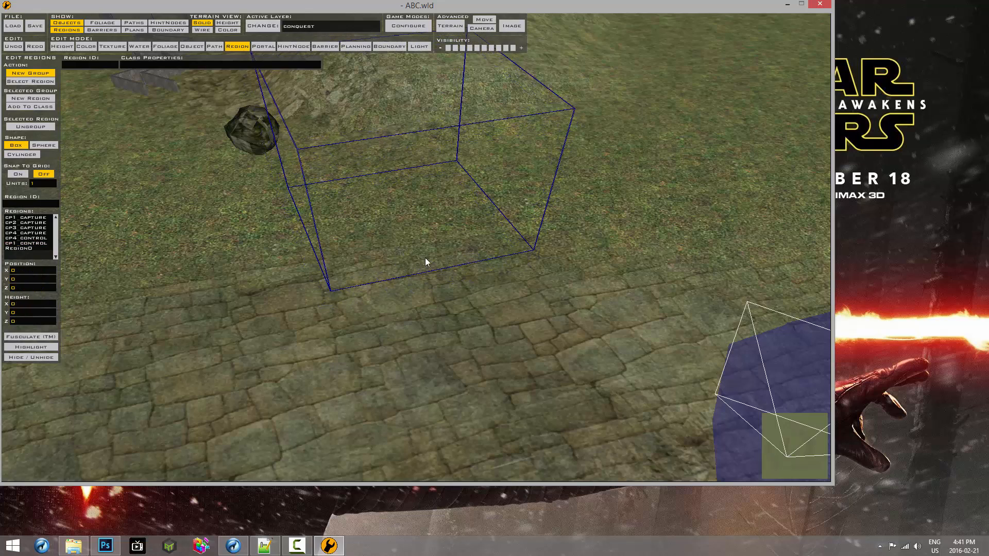
# Select the new box region, lower it to a height of about 8.4 and centre it over the new command post
pyautogui.click(32, 82)
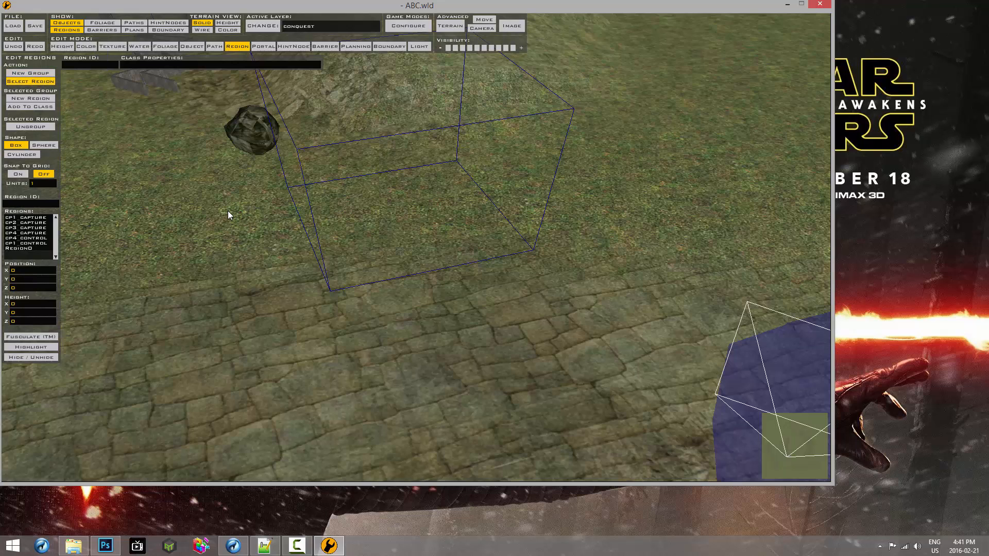
pyautogui.click(412, 186)
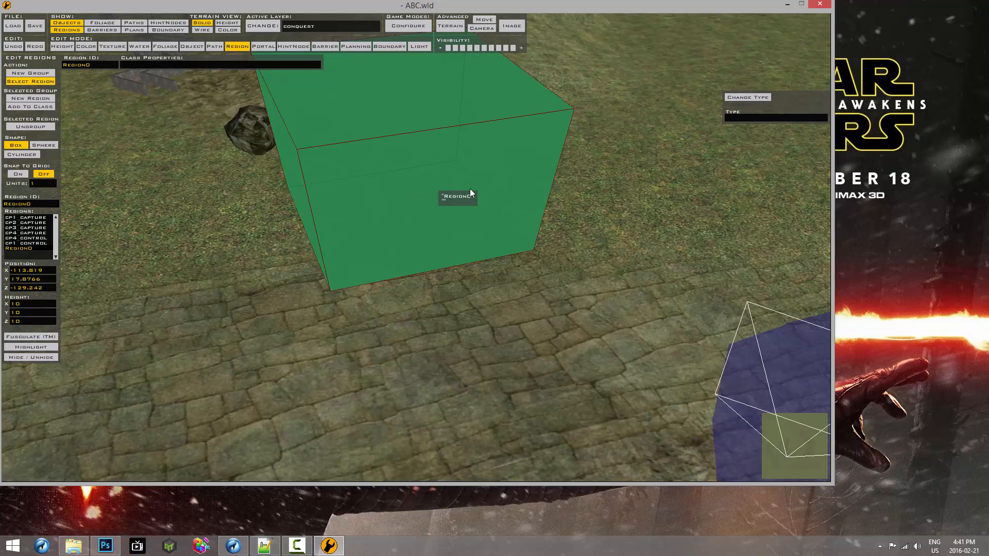
pyautogui.click(424, 181)
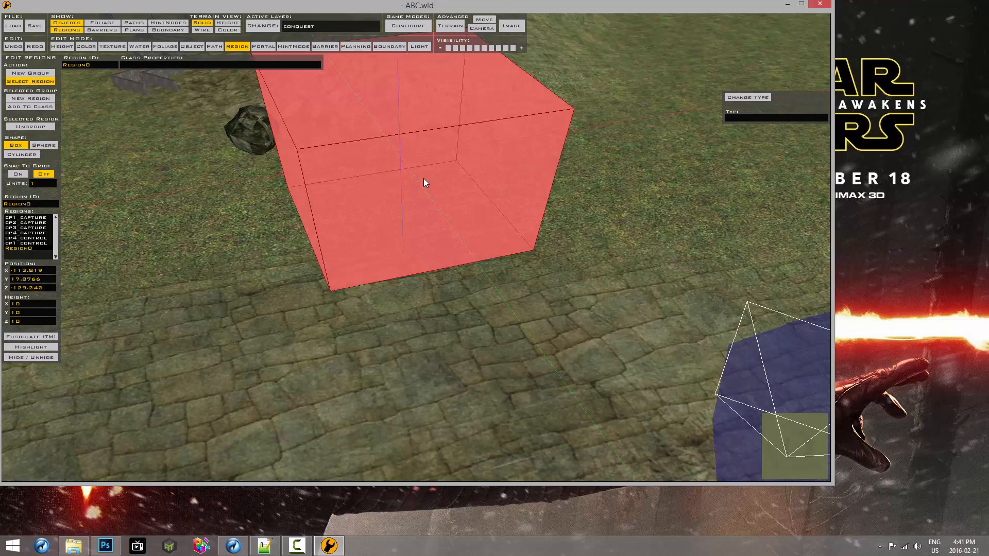
pyautogui.moveTo(423, 180); pyautogui.dragTo(402, 224)
pyautogui.scroll(3, 413, 220)
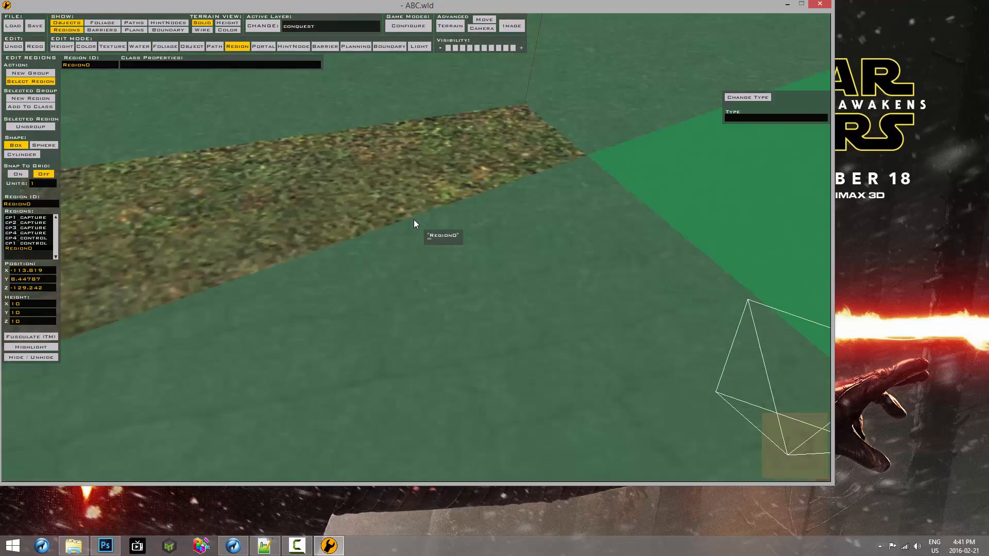
pyautogui.scroll(1, 414, 220)
pyautogui.moveTo(441, 268); pyautogui.dragTo(404, 237)
pyautogui.scroll(-5, 409, 249)
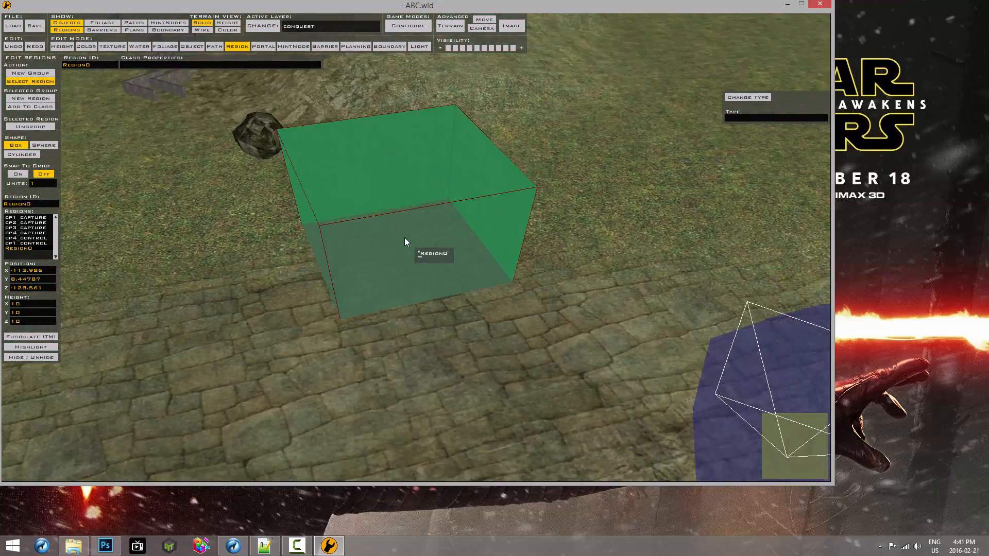
pyautogui.scroll(3, 404, 236)
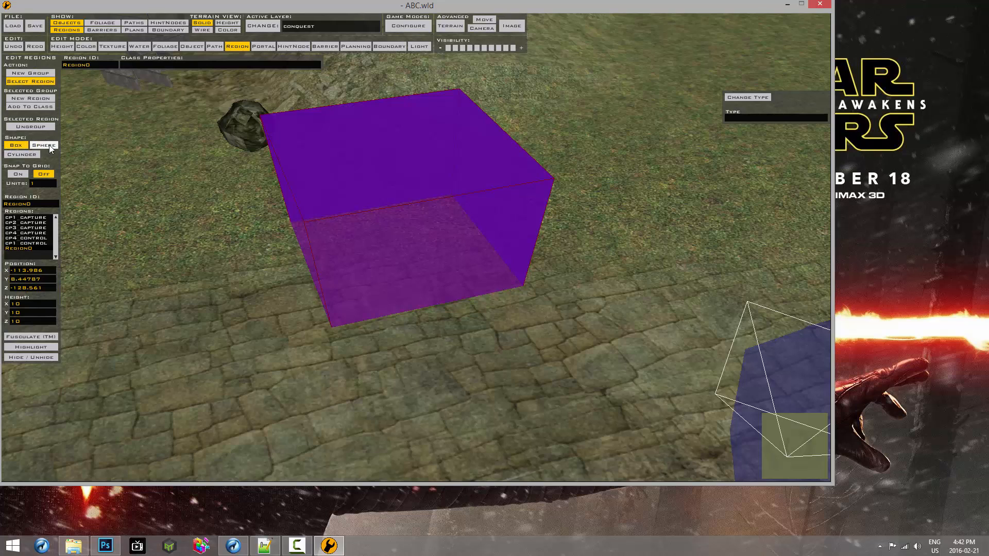
# Change the new region's shape to a cylinder and set its X, Y and Z size to 6
pyautogui.click(35, 156)
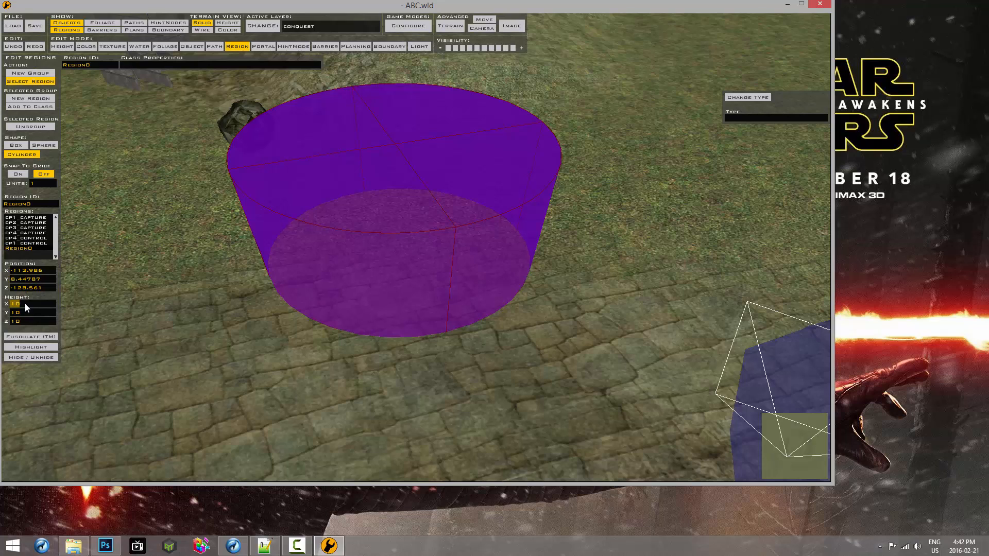
pyautogui.write('6')
pyautogui.press('Tab')
pyautogui.write('6')
pyautogui.press('Tab')
pyautogui.write('6')
pyautogui.press('Return')
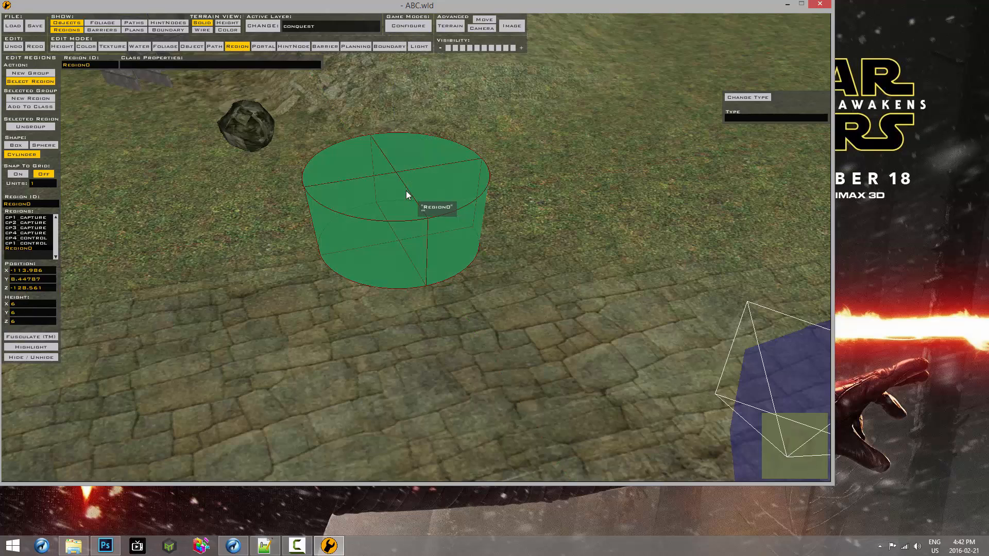
# Lower the cylindrical region into the ground around the command post, to a Y position of about 5
pyautogui.scroll(4, 406, 190)
pyautogui.moveTo(412, 153); pyautogui.dragTo(415, 198)
pyautogui.scroll(-5, 422, 201)
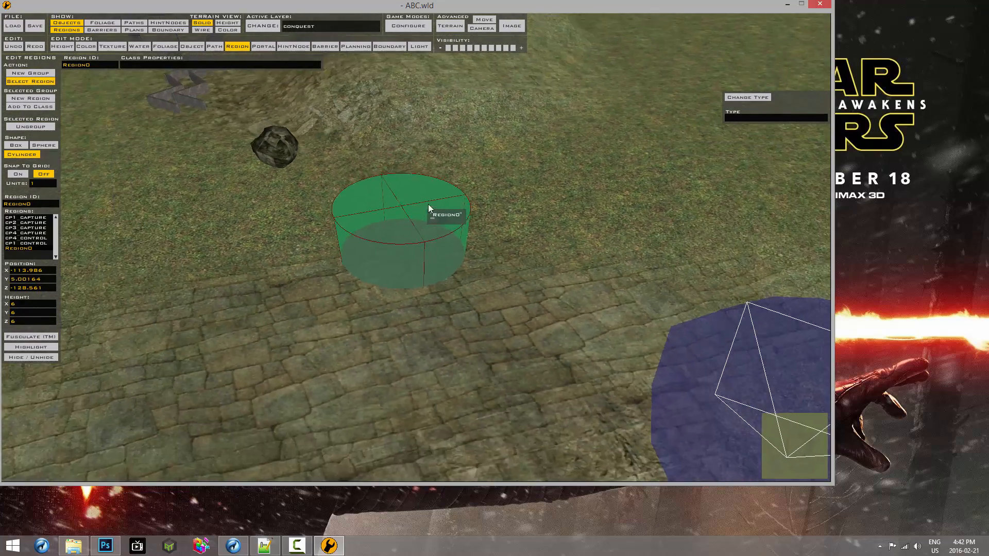
pyautogui.scroll(3, 431, 286)
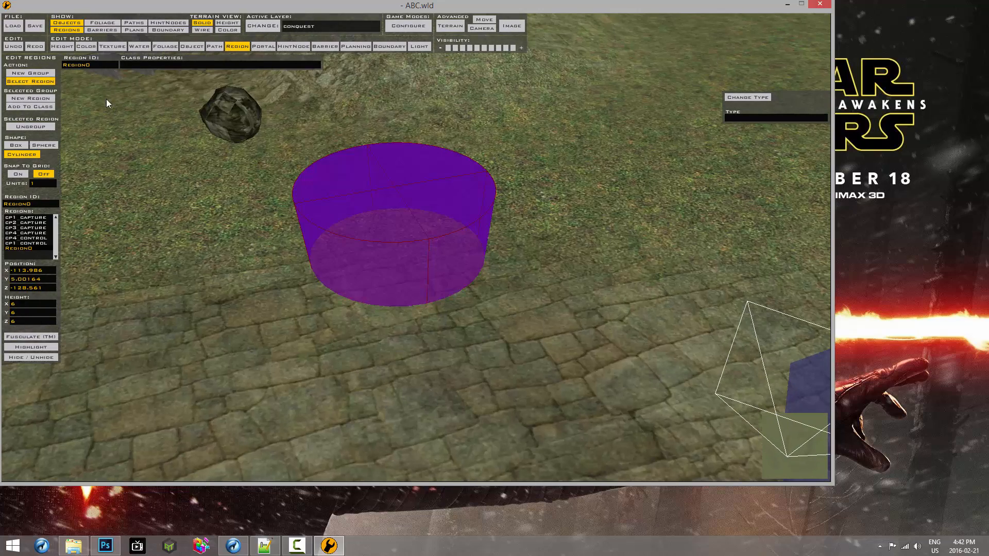
# Set the cylindrical region's ID and class properties to cp5_spawn
pyautogui.click(96, 64)
pyautogui.write('cp5_spawn')
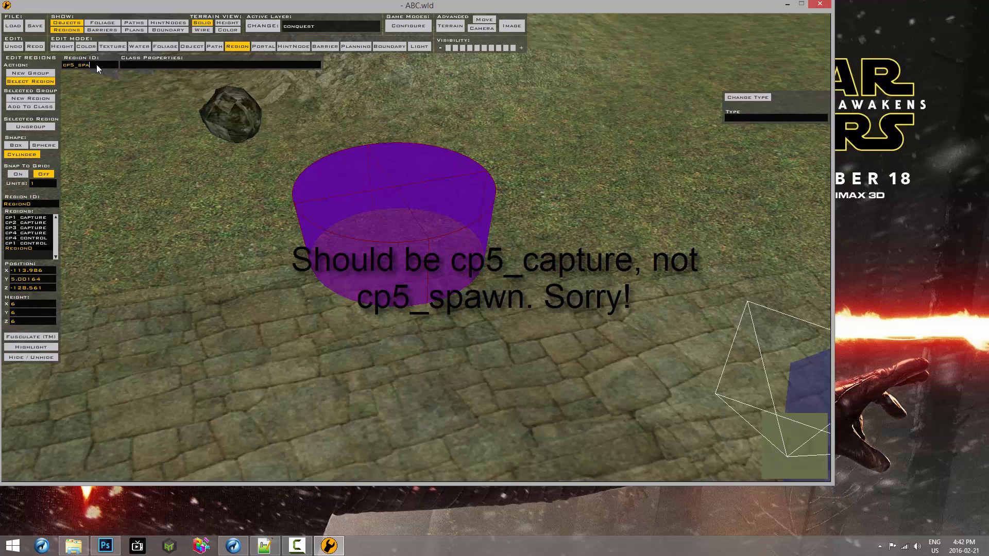
pyautogui.press('Return')
pyautogui.click(132, 66)
pyautogui.write('cp5_spawn')
pyautogui.press('Return')
# Switch to path editing and create a new spawn path for the new command post
pyautogui.click(215, 47)
pyautogui.scroll(3, 297, 83)
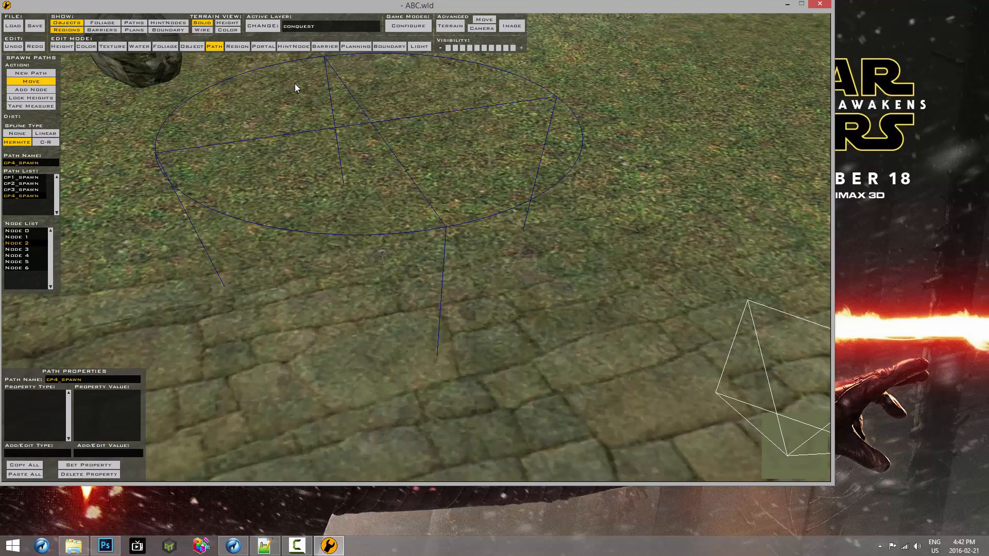
pyautogui.click(40, 73)
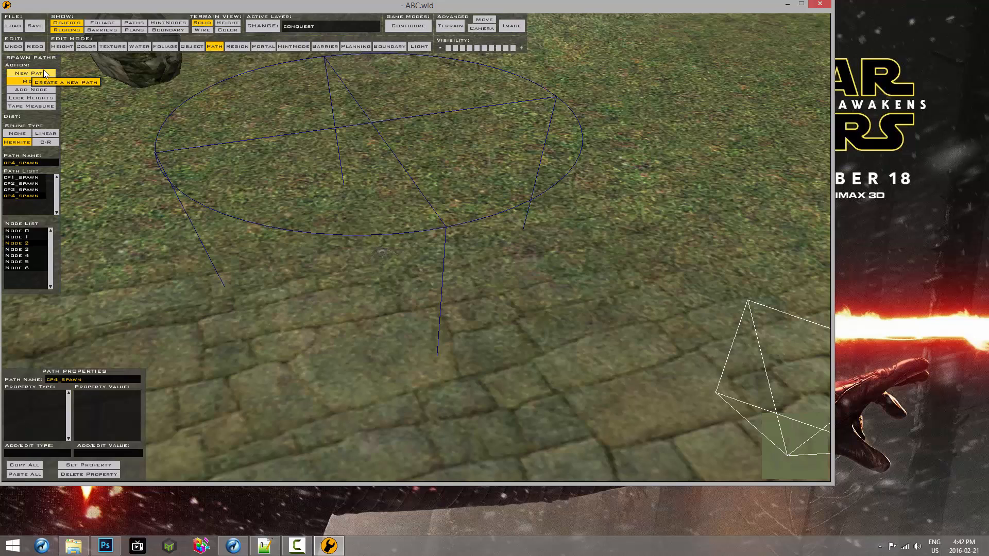
pyautogui.click(43, 71)
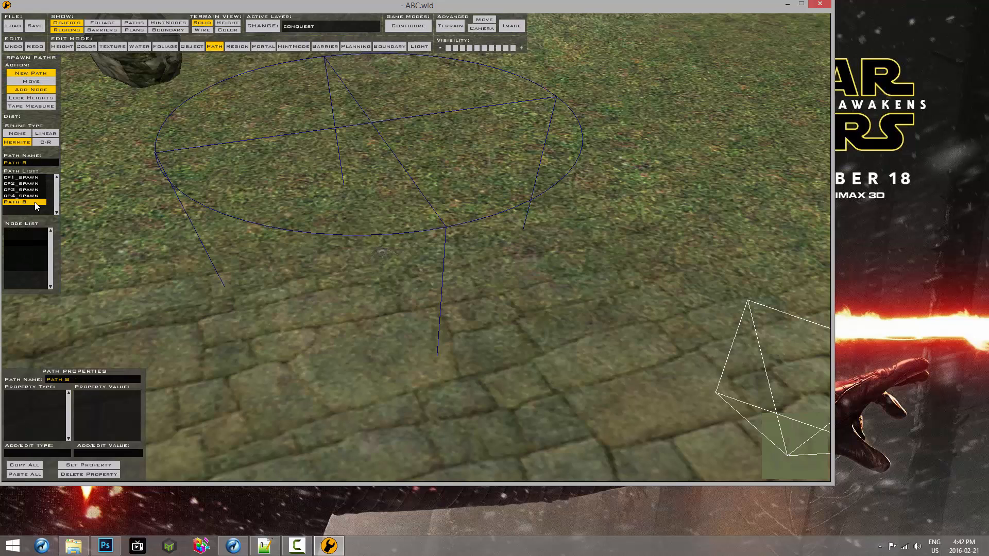
pyautogui.scroll(-3, 364, 178)
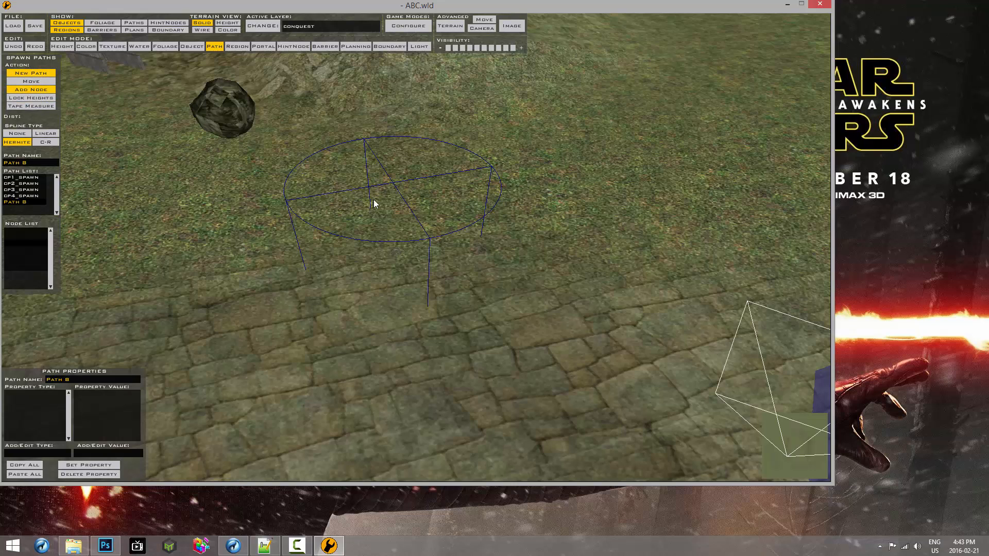
# Place seven nodes of the new path in a ring on the ground around the new command post
pyautogui.scroll(1, 363, 192)
pyautogui.scroll(1, 362, 191)
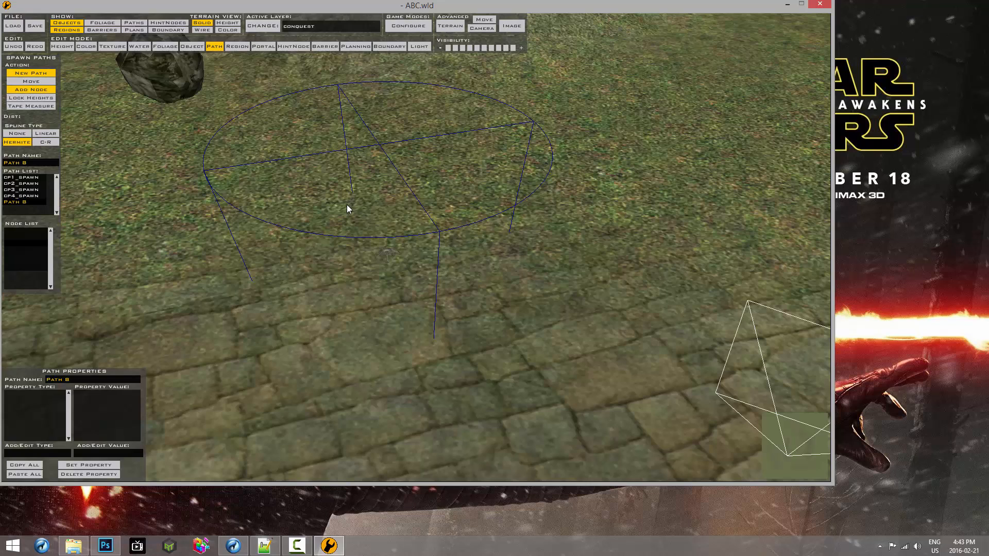
pyautogui.click(347, 205)
pyautogui.click(264, 245)
pyautogui.click(276, 294)
pyautogui.click(393, 325)
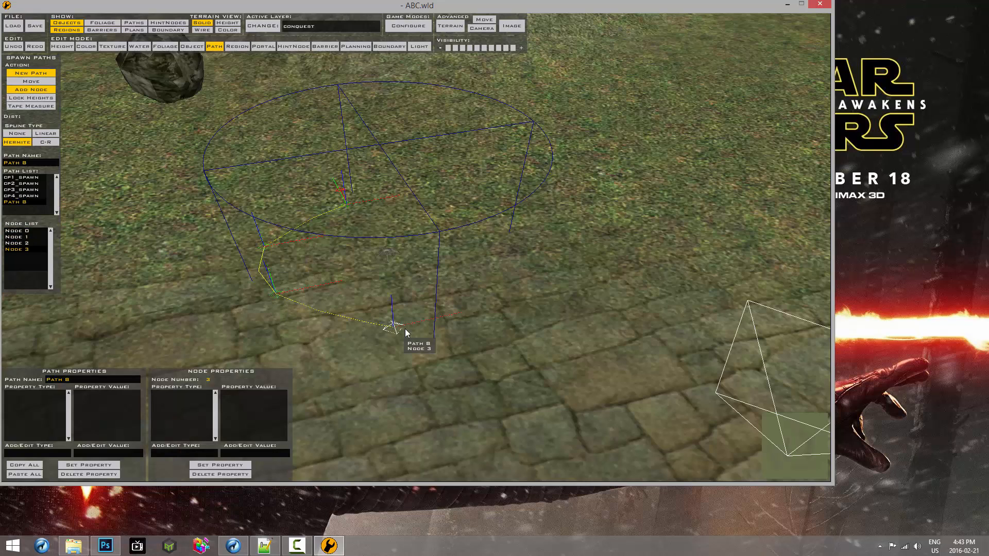
pyautogui.click(506, 296)
pyautogui.click(465, 222)
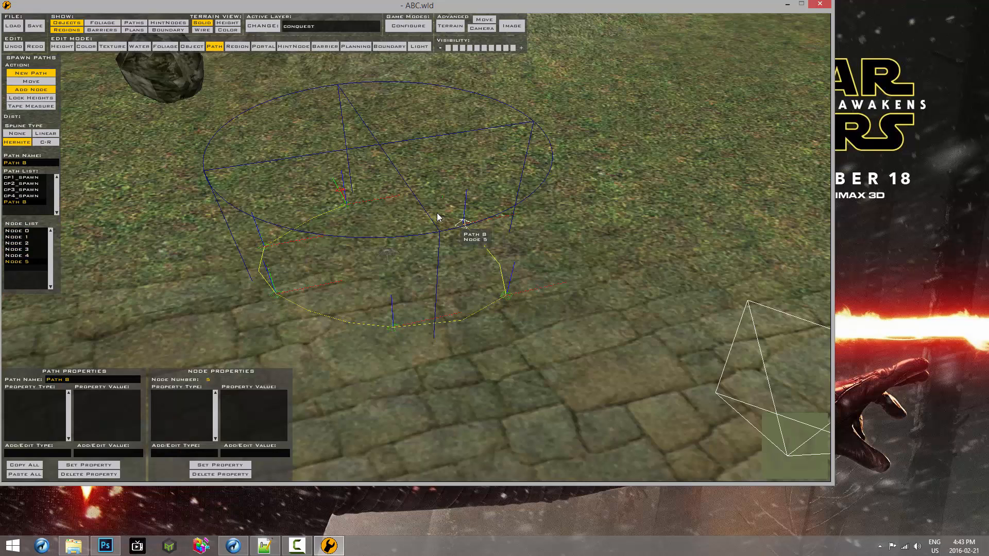
pyautogui.click(407, 207)
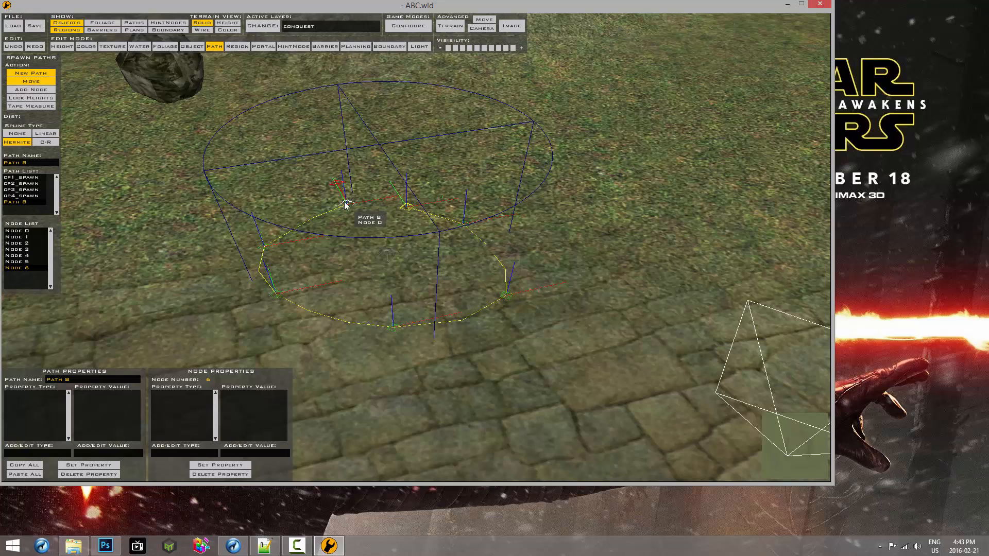
# Shift node 0 of the new path slightly outward and adjust the facing direction of nodes 0 to 4
pyautogui.moveTo(346, 205); pyautogui.dragTo(332, 206)
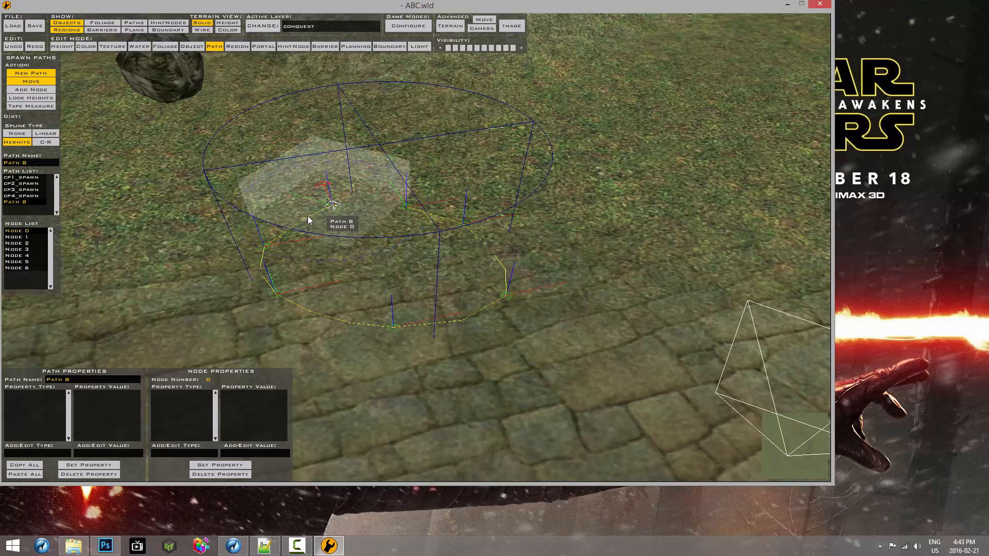
pyautogui.click(276, 250)
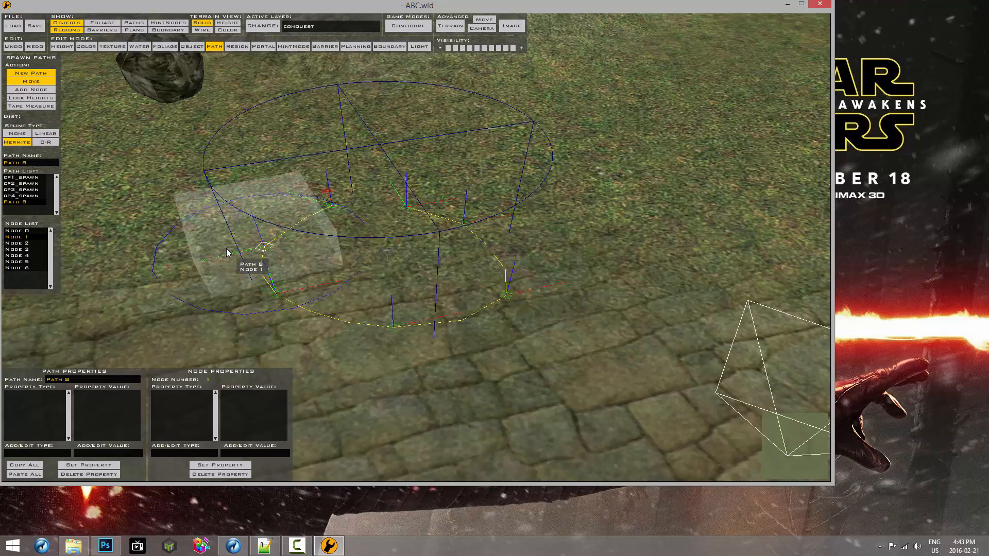
pyautogui.click(260, 290)
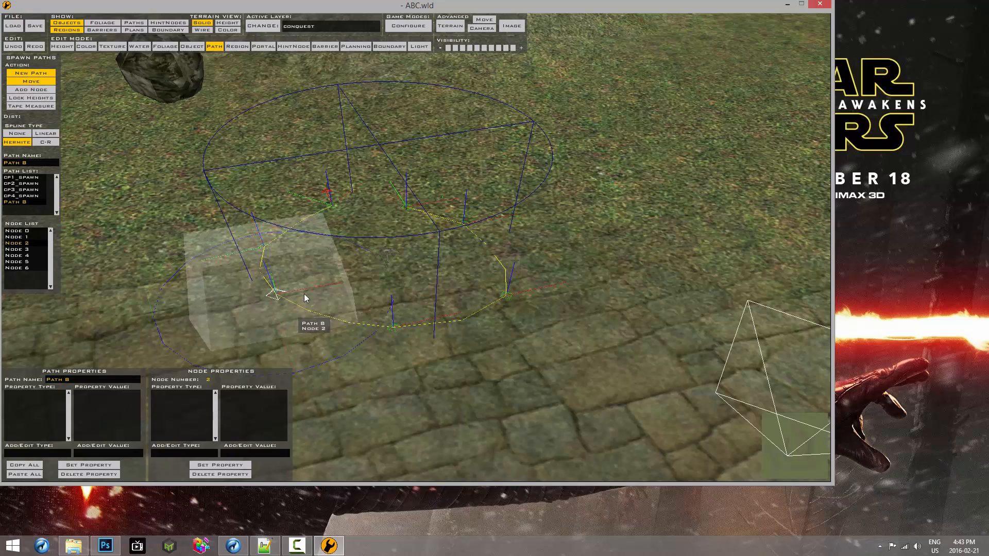
pyautogui.click(393, 325)
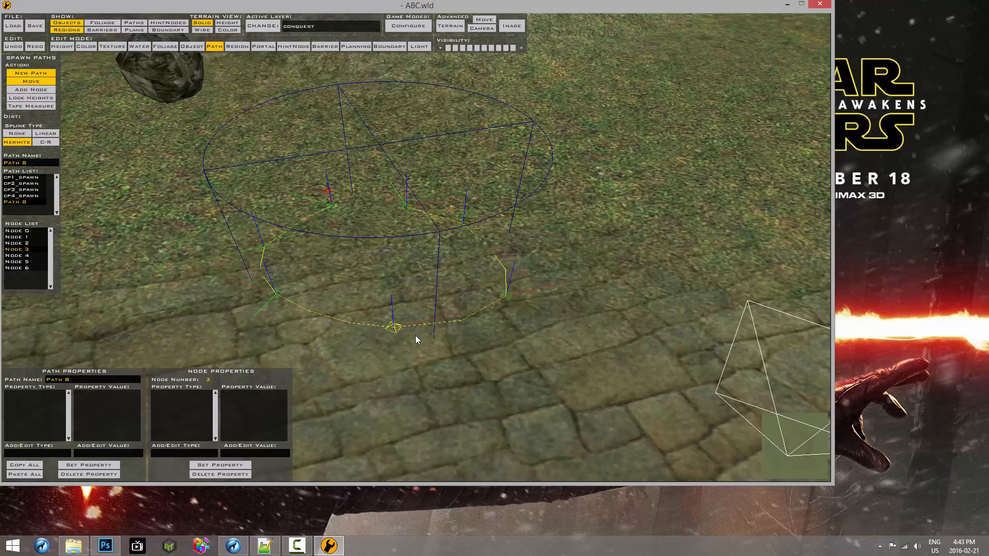
pyautogui.click(507, 294)
pyautogui.moveTo(545, 297); pyautogui.dragTo(496, 301, button='middle')
# Examine node 4 of the new path and its orientation axes up close and from several angles
pyautogui.press('d')
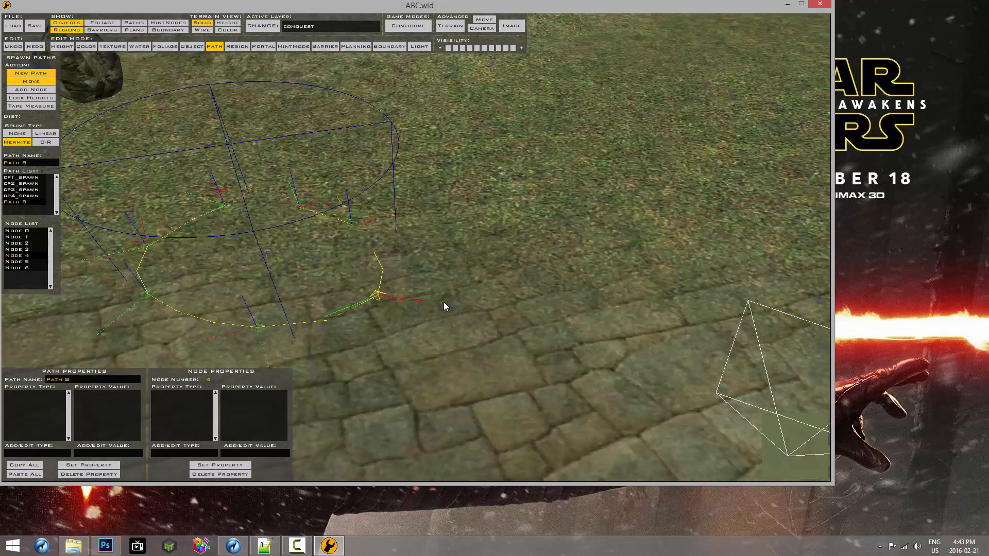
pyautogui.press('Left')
pyautogui.press('a')
pyautogui.press('w')
pyautogui.press('Right')
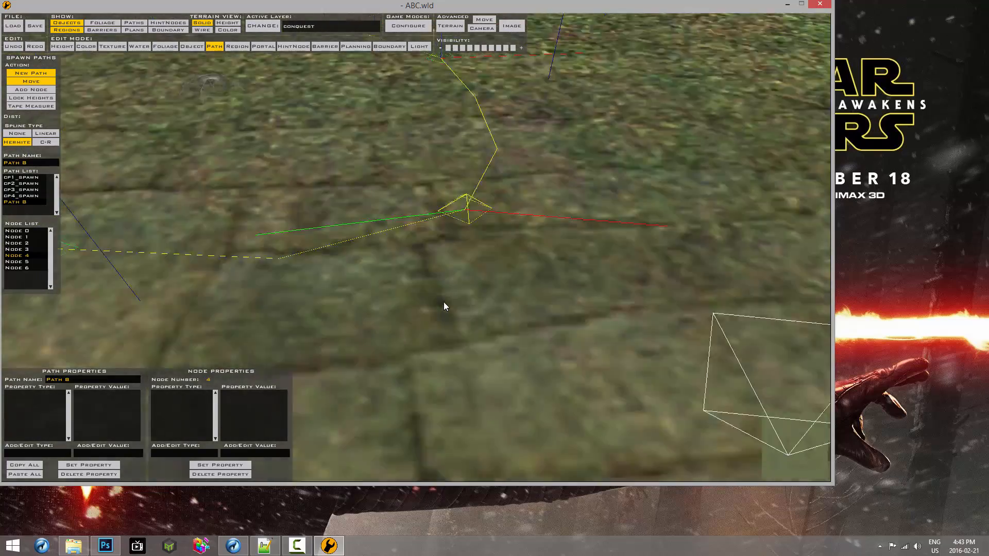
pyautogui.press('s')
pyautogui.press('a')
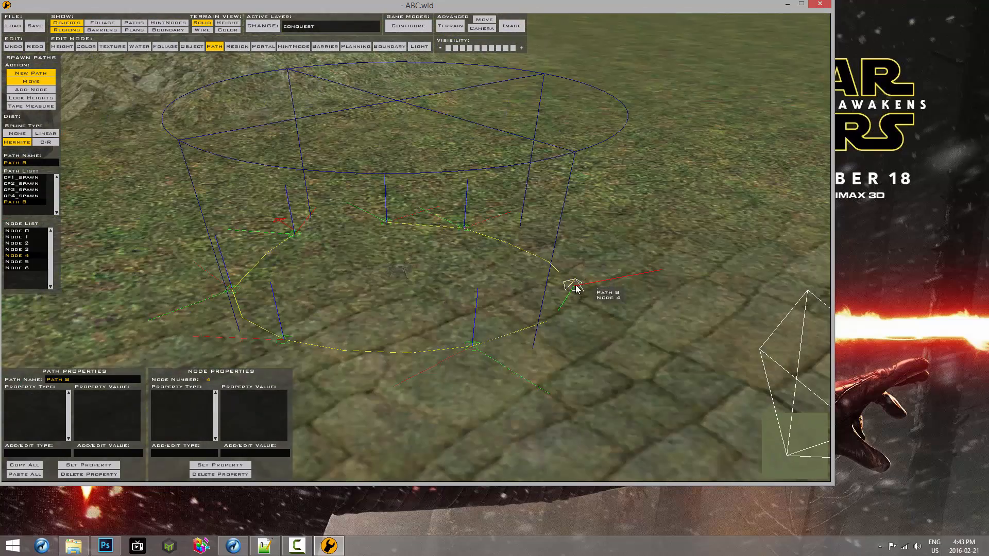
pyautogui.press('d')
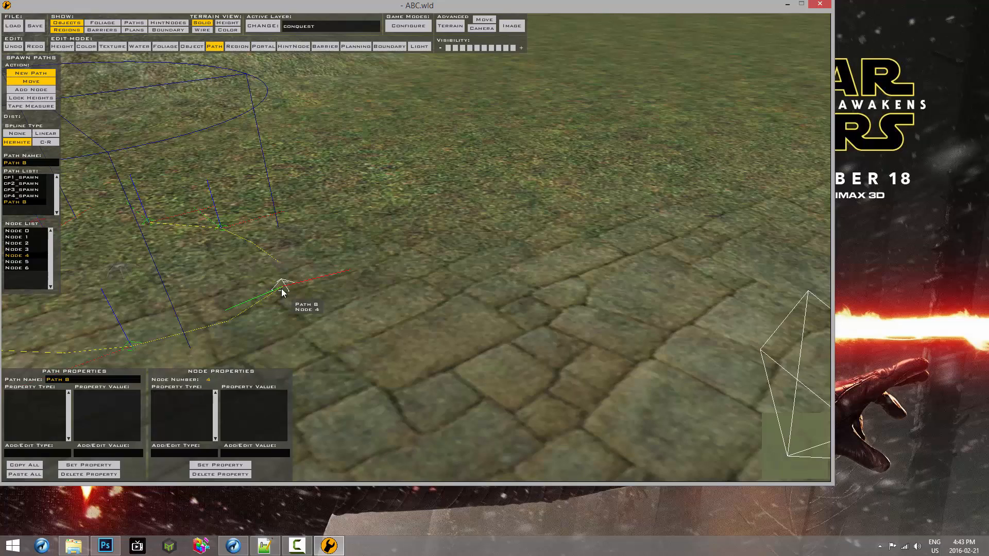
pyautogui.press('a')
pyautogui.press('d')
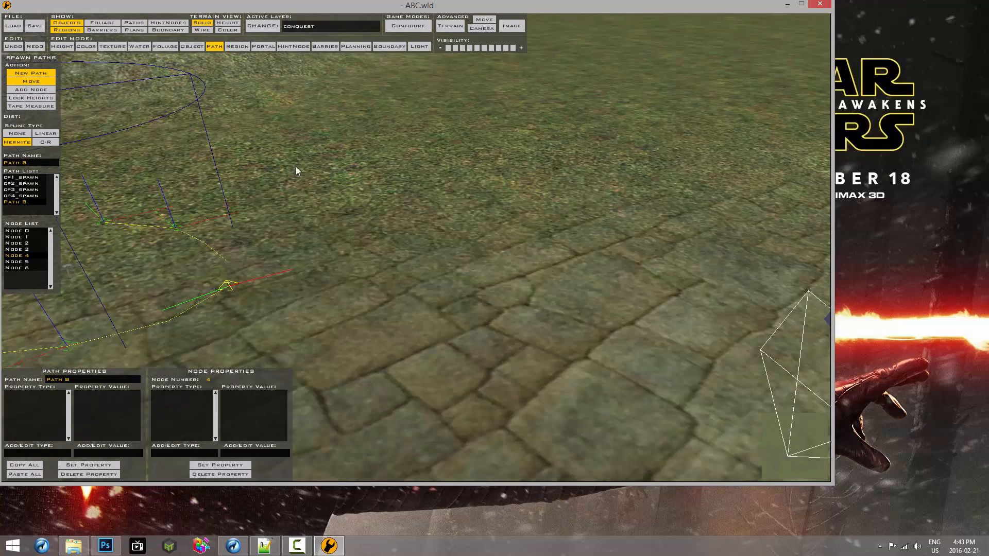
# Try to reorient node 4 of the new path by rotating it in place
pyautogui.press('a')
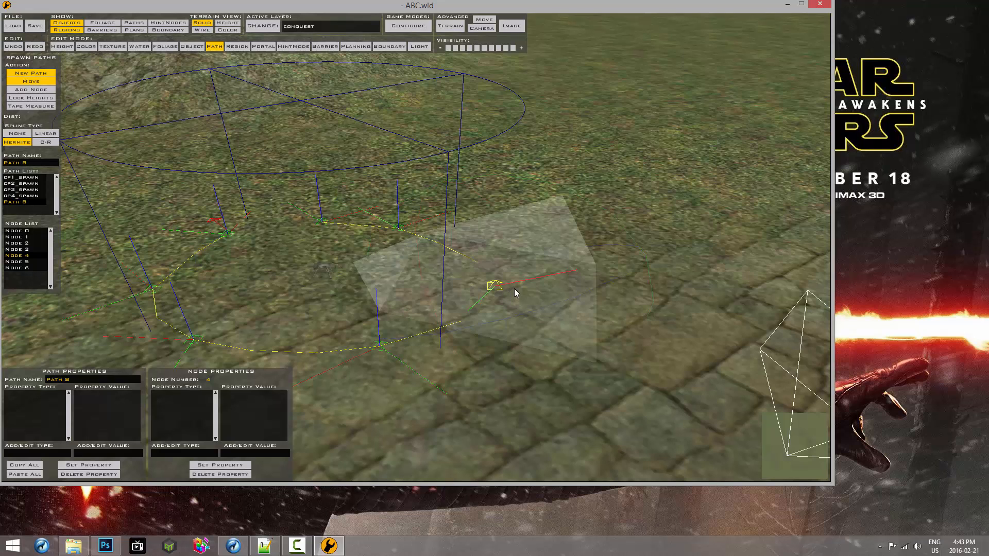
pyautogui.moveTo(524, 280); pyautogui.dragTo(458, 278)
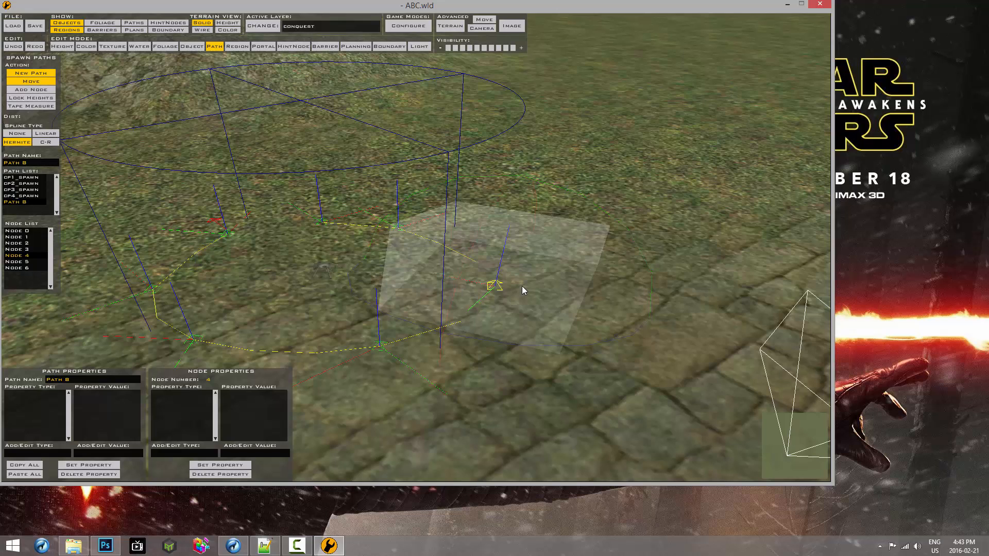
pyautogui.moveTo(521, 286)
pyautogui.mouseDown()
pyautogui.moveTo(511, 287)
pyautogui.moveTo(530, 276)
pyautogui.mouseUp()
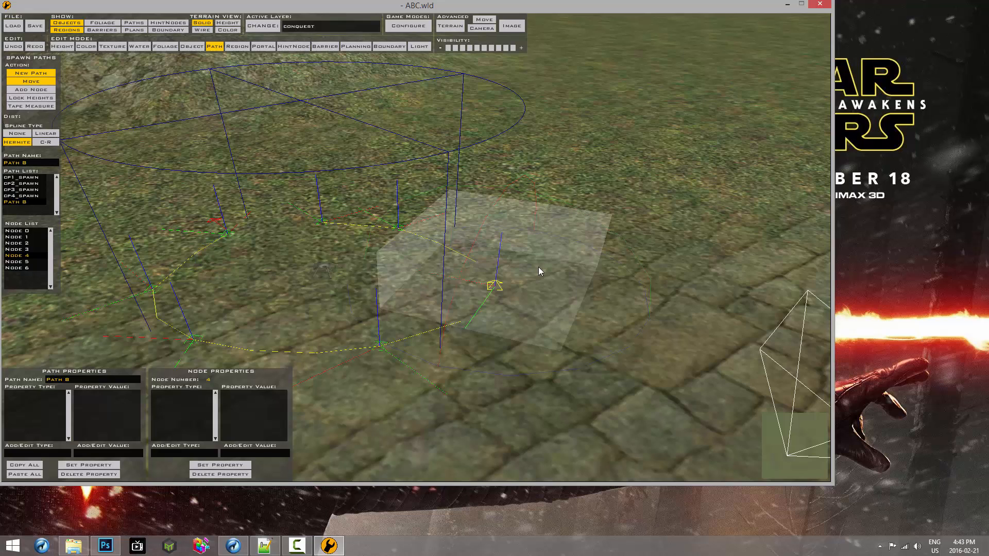
pyautogui.click(571, 257)
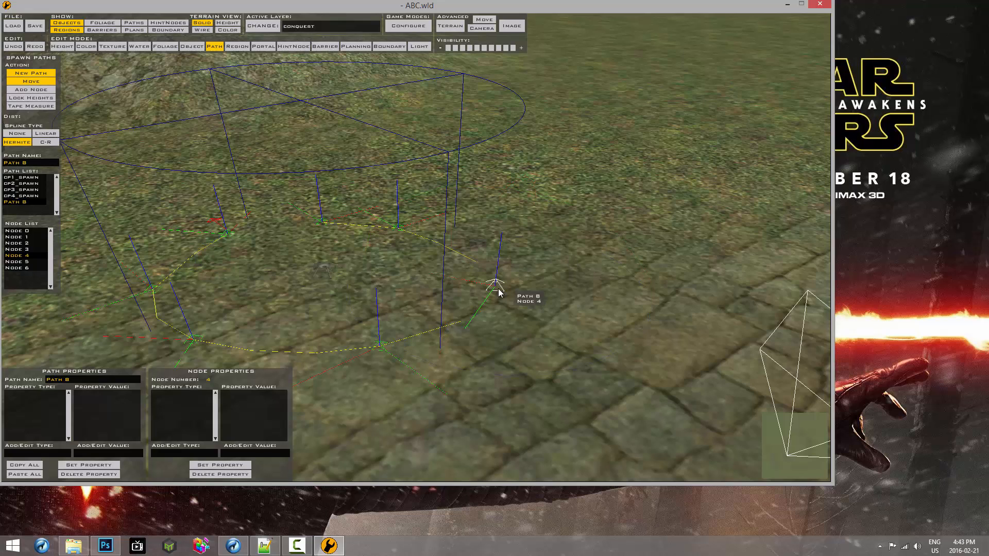
# Delete node 4 of the new path, then spread and reorient the last two remaining nodes to even out the ring
pyautogui.press('Delete')
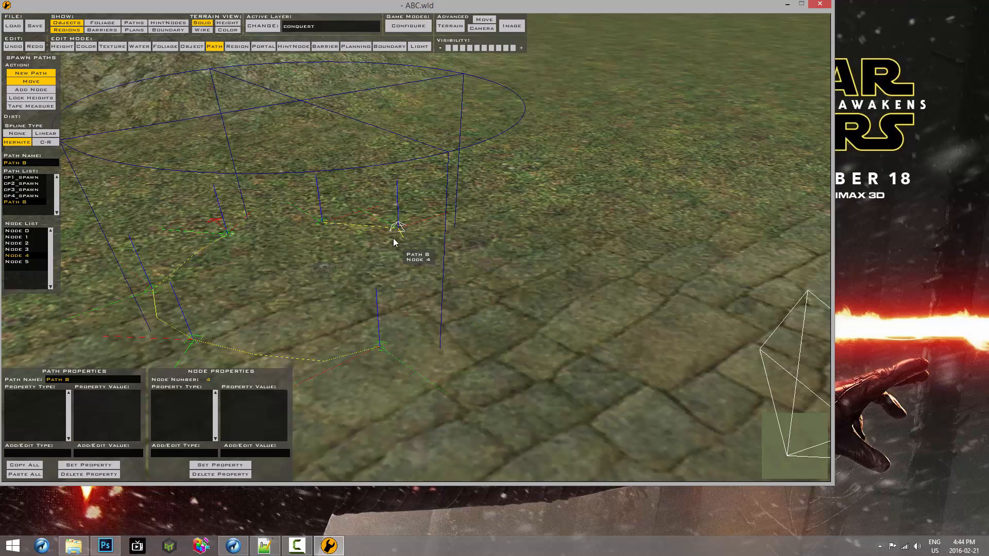
pyautogui.moveTo(399, 232); pyautogui.dragTo(448, 275)
pyautogui.moveTo(447, 271); pyautogui.dragTo(497, 263, button='right')
pyautogui.moveTo(321, 221)
pyautogui.mouseDown(button='right')
pyautogui.moveTo(347, 221)
pyautogui.moveTo(329, 223)
pyautogui.mouseUp(button='right')
pyautogui.moveTo(328, 226); pyautogui.dragTo(356, 228)
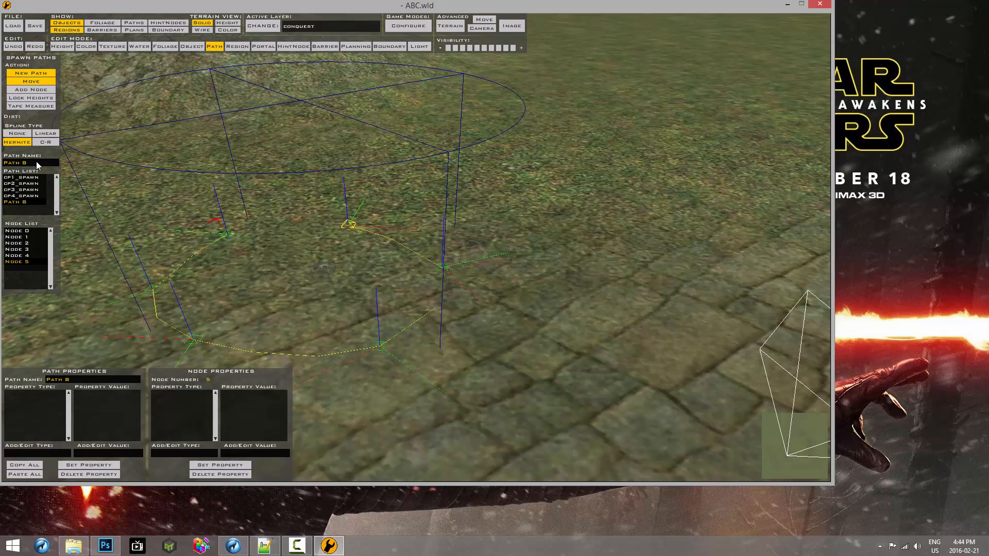
# Select the new path in full and rename it cp5_spawn
pyautogui.click(7, 200)
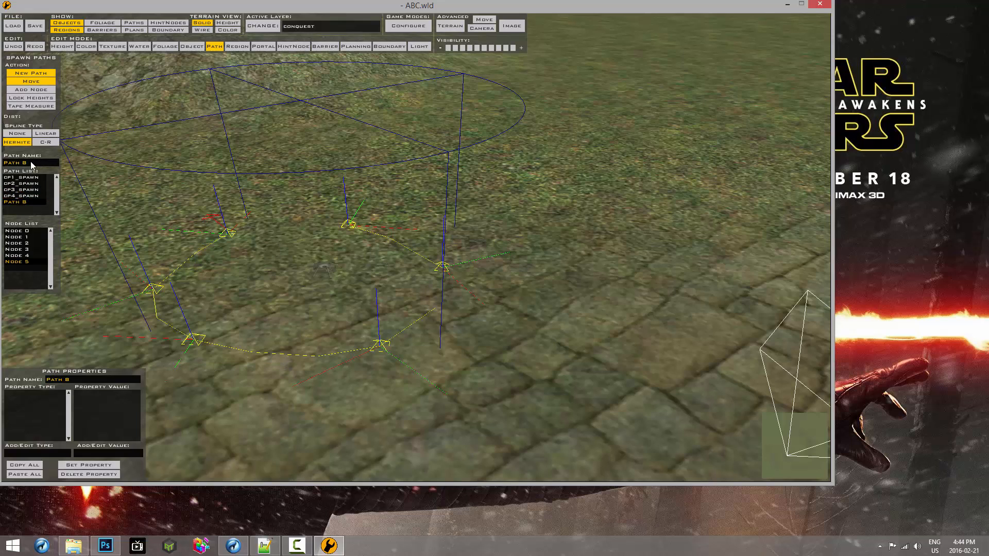
pyautogui.click(31, 163)
pyautogui.write('cp5_spawn')
pyautogui.press('Return')
# Switch to object editing, select the cp5 command post, and hide the regions in the viewport
pyautogui.click(193, 48)
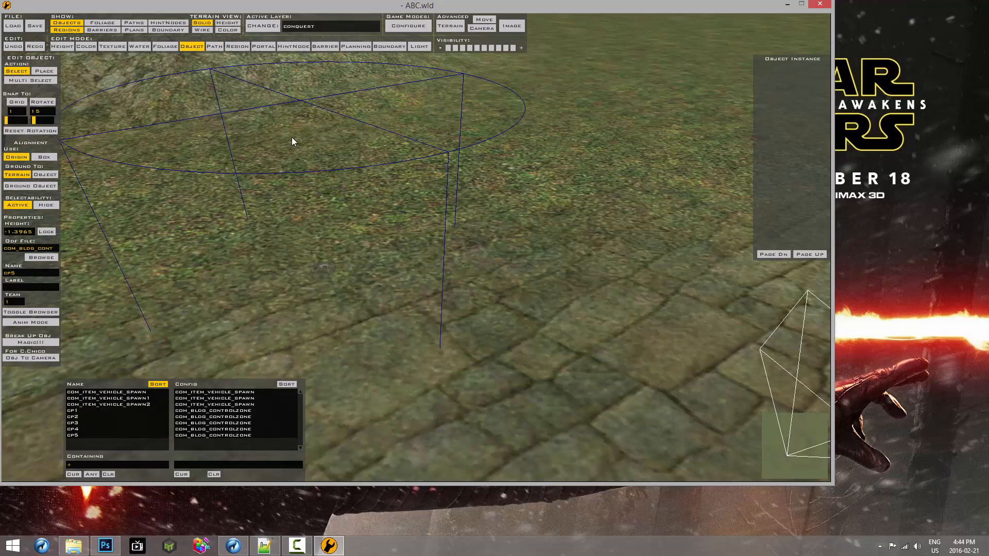
pyautogui.click(329, 270)
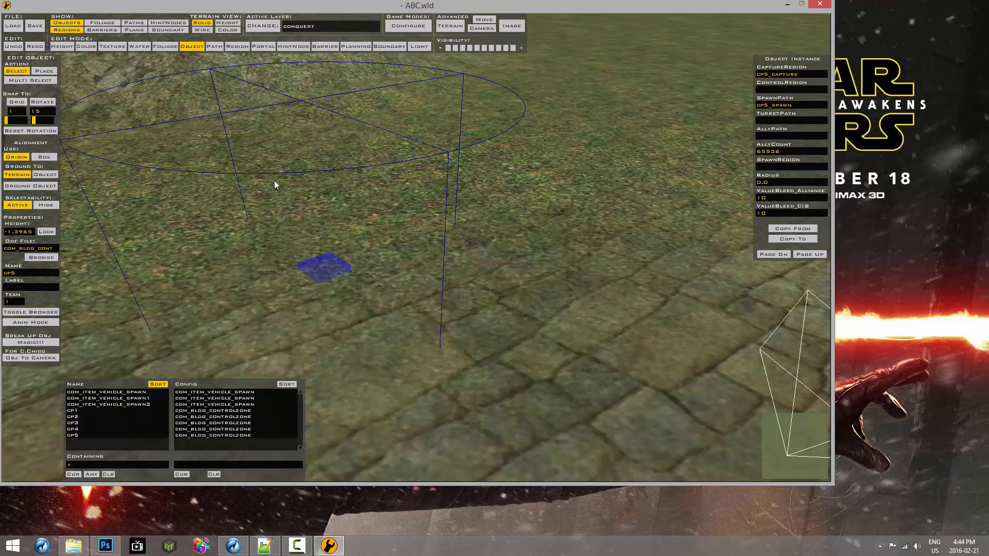
pyautogui.click(134, 23)
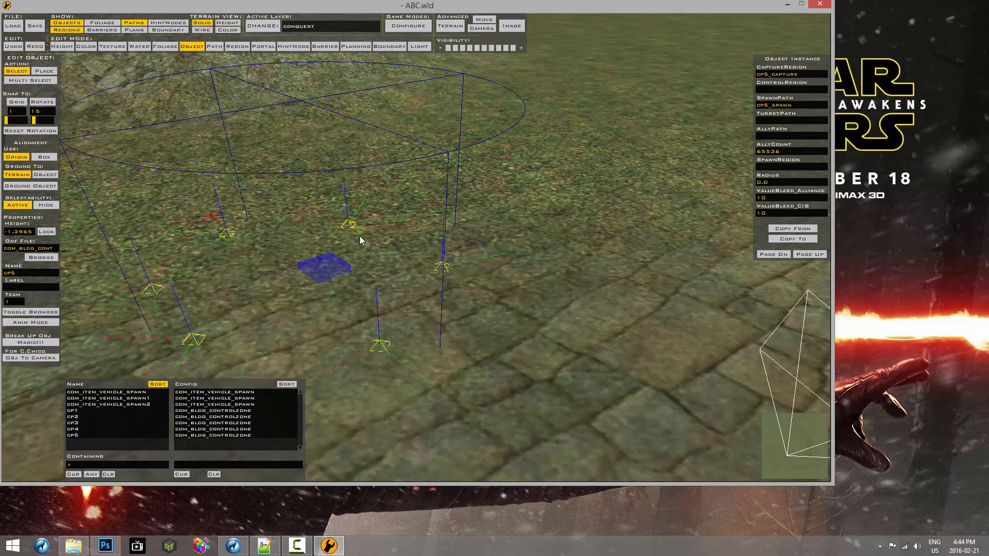
pyautogui.click(134, 23)
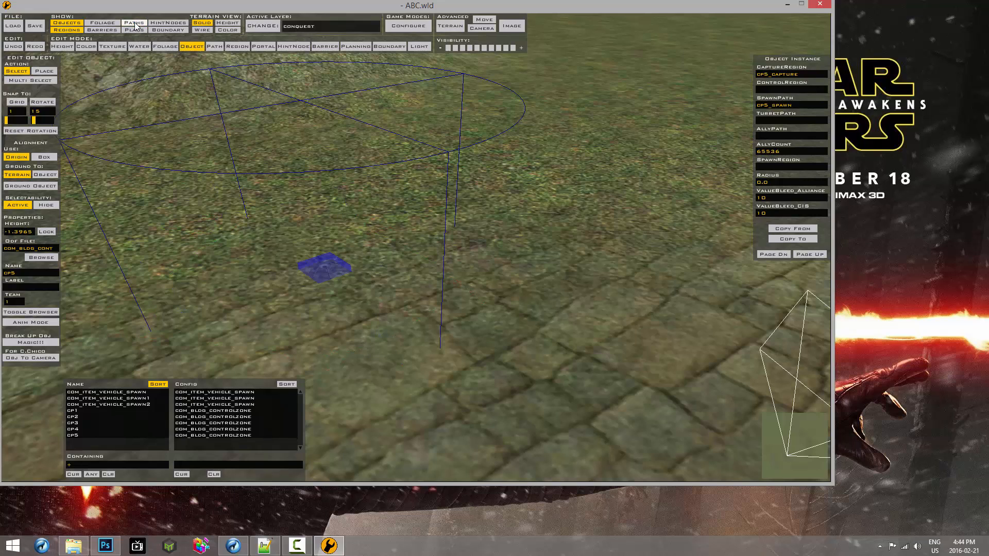
pyautogui.click(71, 29)
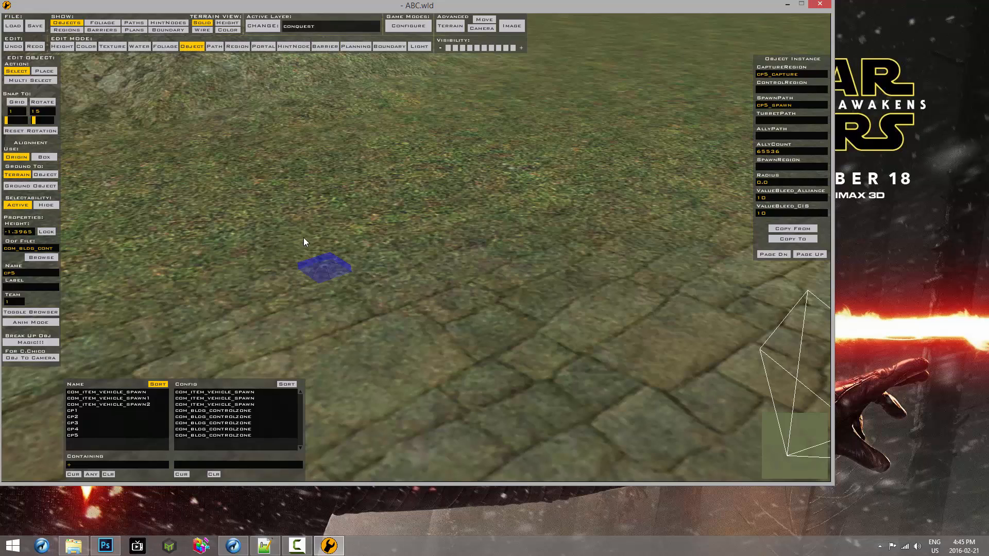
pyautogui.scroll(-5, 362, 184)
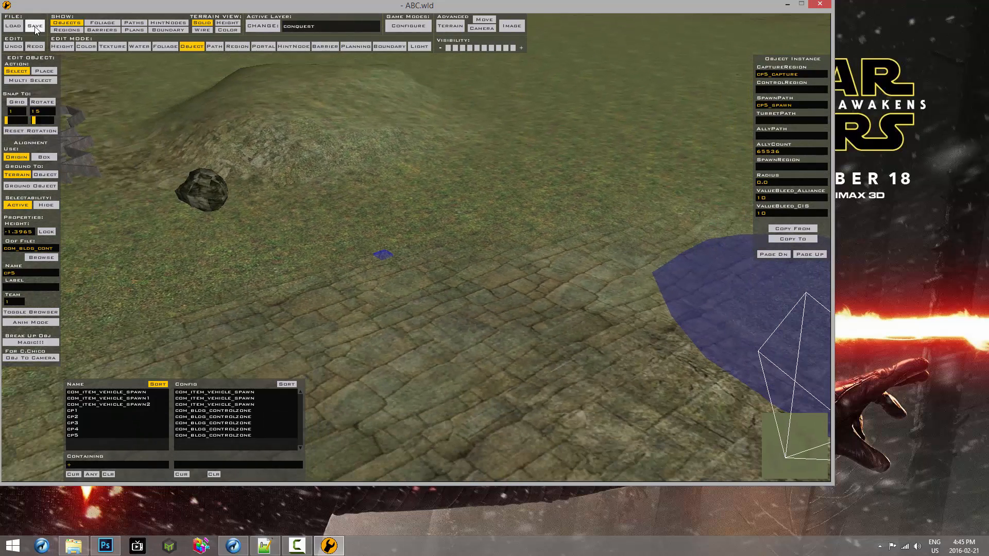
# Save the world as ABC in the world1 folder and close the editor
pyautogui.click(35, 26)
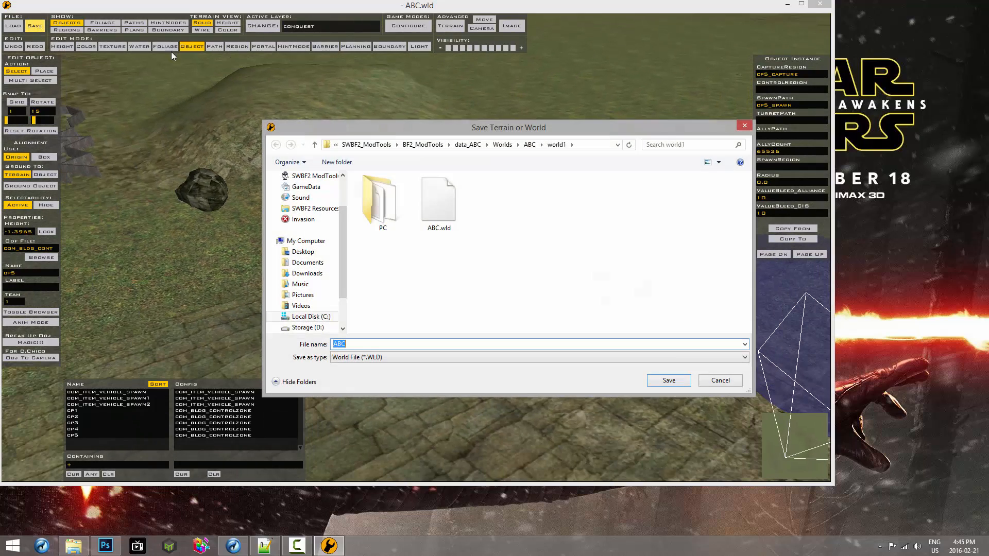
pyautogui.click(658, 381)
pyautogui.click(529, 273)
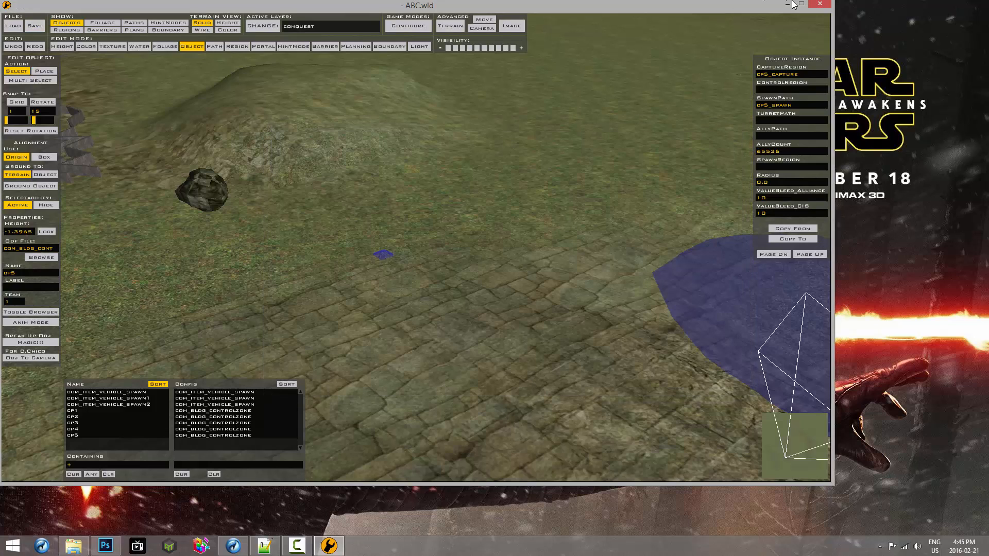
pyautogui.click(819, 6)
pyautogui.click(494, 310)
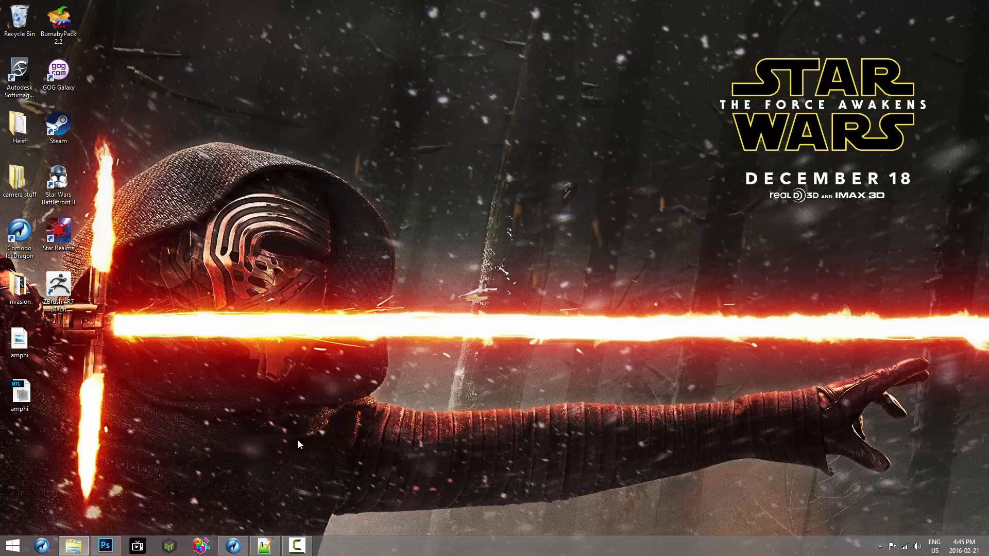
# Switch to File Explorer and open ABCc_con.lua from data_ABC\Common\scripts\ABC in Notepad++
pyautogui.click(73, 545)
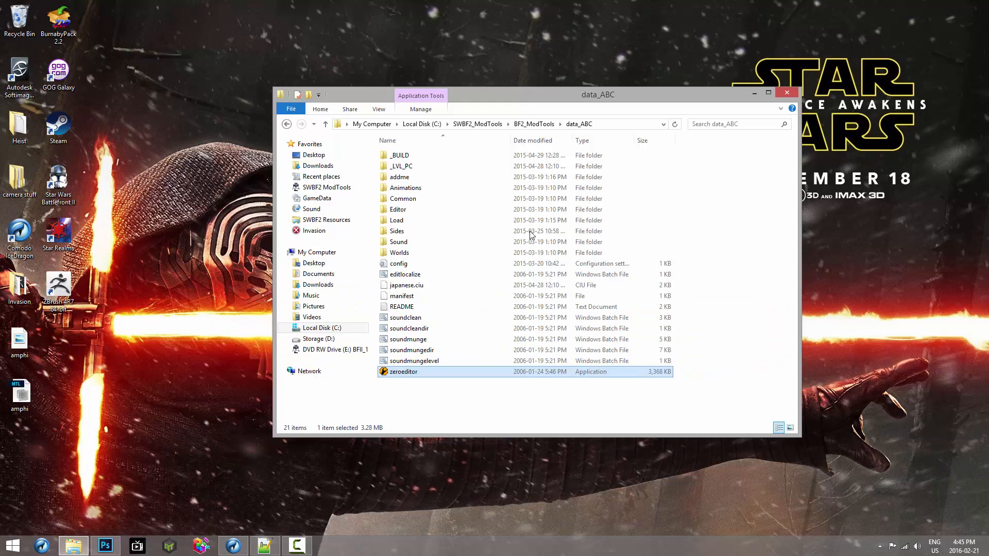
pyautogui.moveTo(531, 99); pyautogui.dragTo(475, 86)
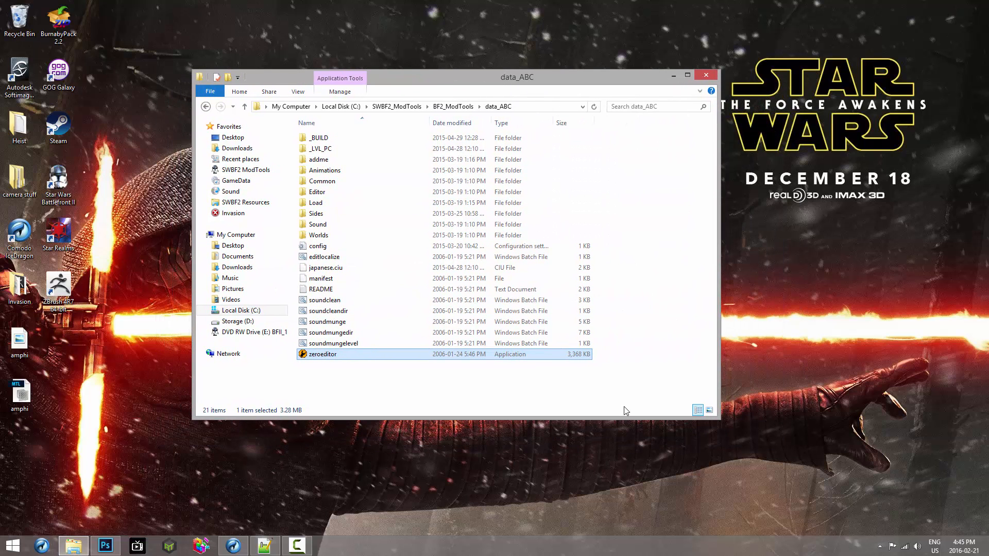
pyautogui.click(616, 392)
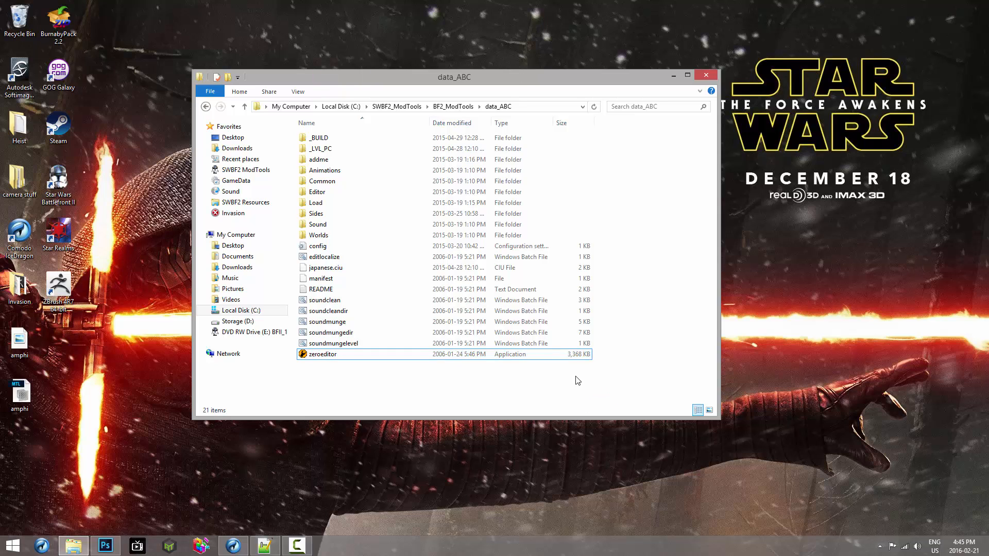
pyautogui.moveTo(581, 372); pyautogui.dragTo(547, 401)
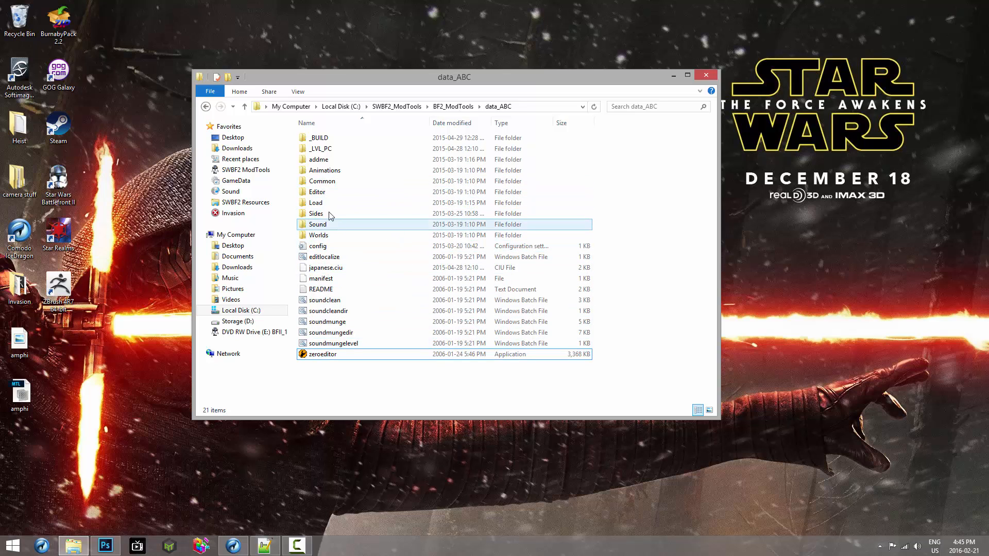
pyautogui.doubleClick(330, 186)
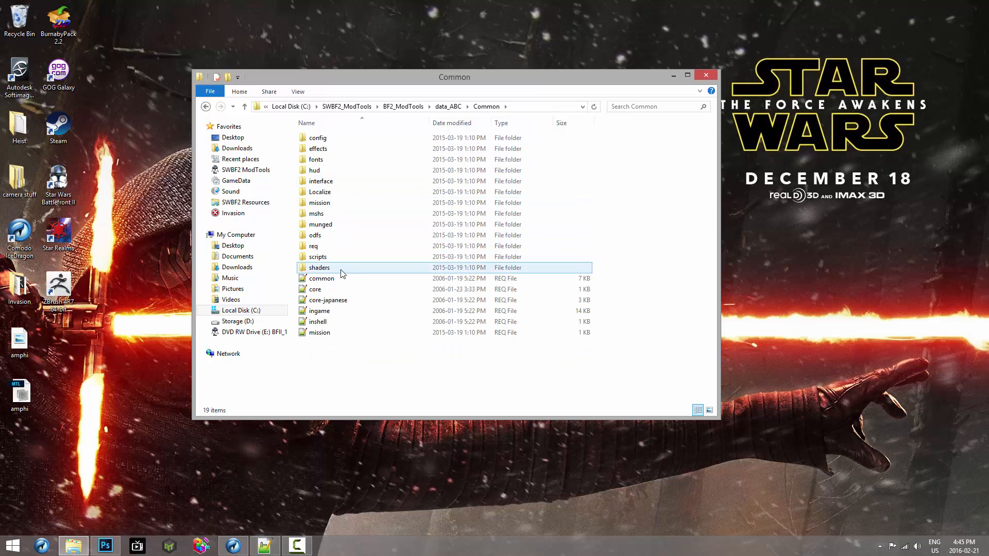
pyautogui.doubleClick(315, 256)
pyautogui.doubleClick(317, 138)
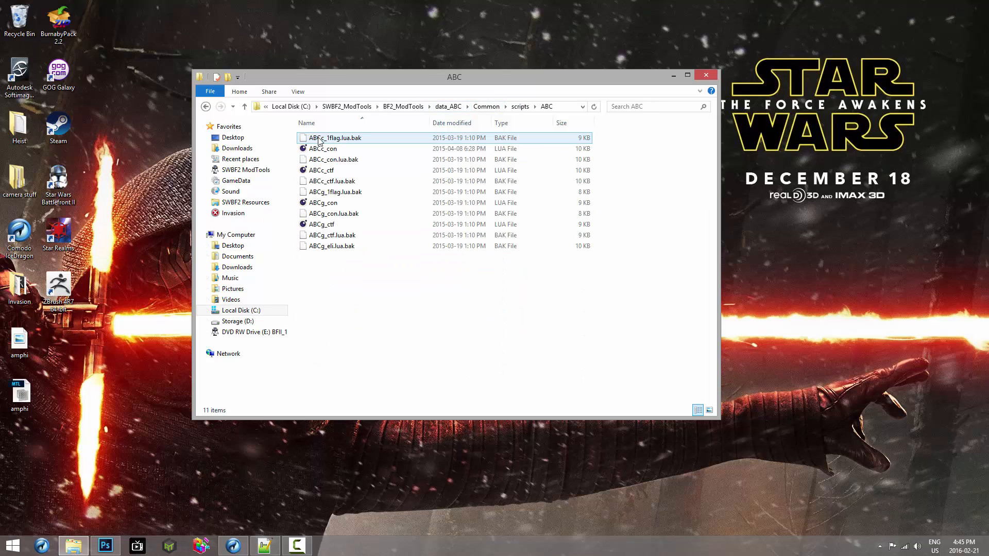
pyautogui.rightClick(328, 149)
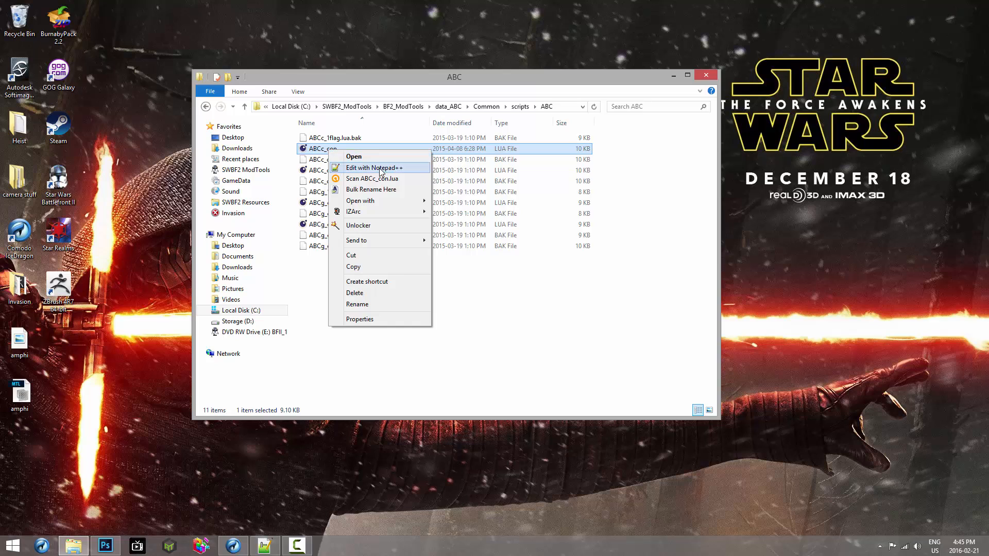
pyautogui.click(381, 170)
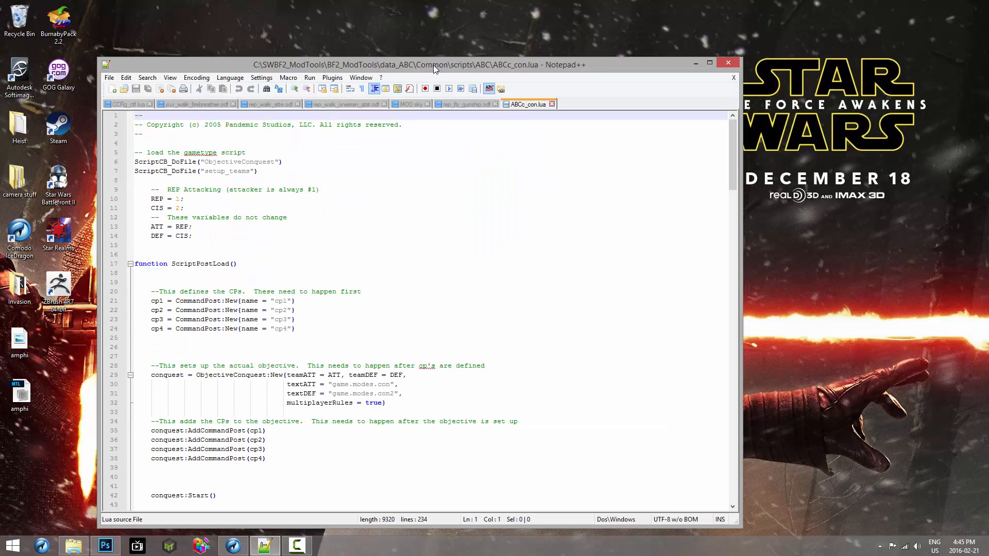
# Examine the command post definitions and the AddCommandPost lines in the ScriptPostLoad function
pyautogui.click(317, 200)
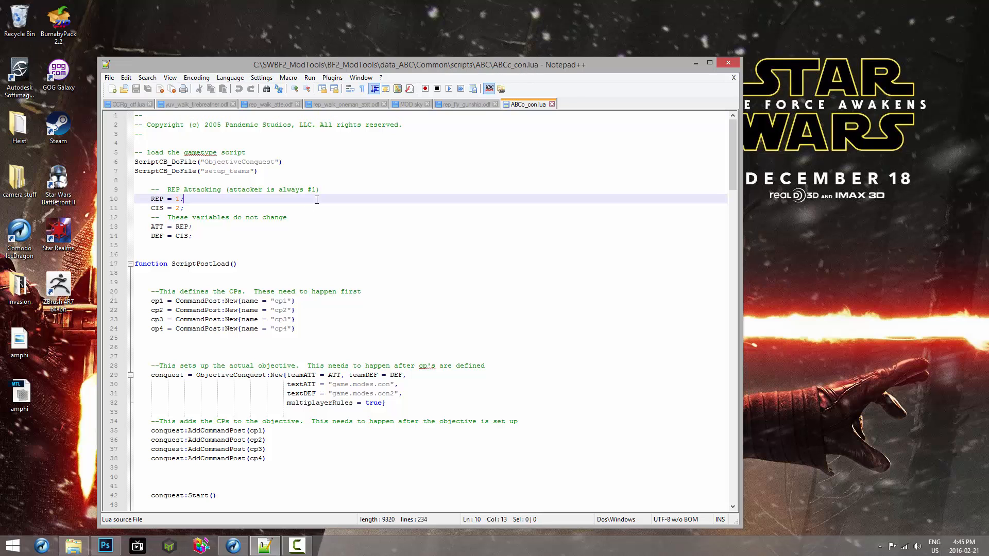
pyautogui.scroll(-1, 347, 232)
pyautogui.scroll(1, 353, 224)
pyautogui.scroll(-2, 350, 221)
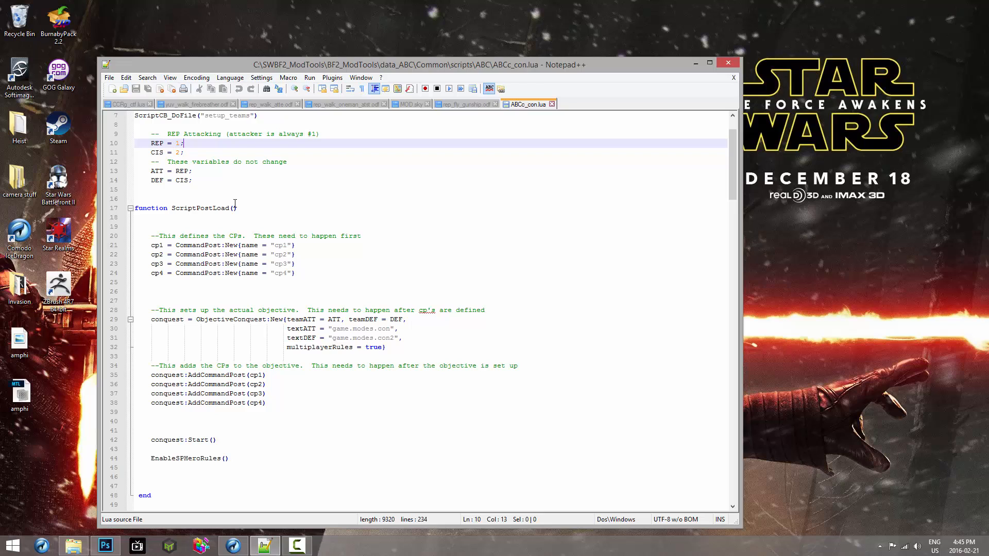
pyautogui.scroll(-1, 234, 203)
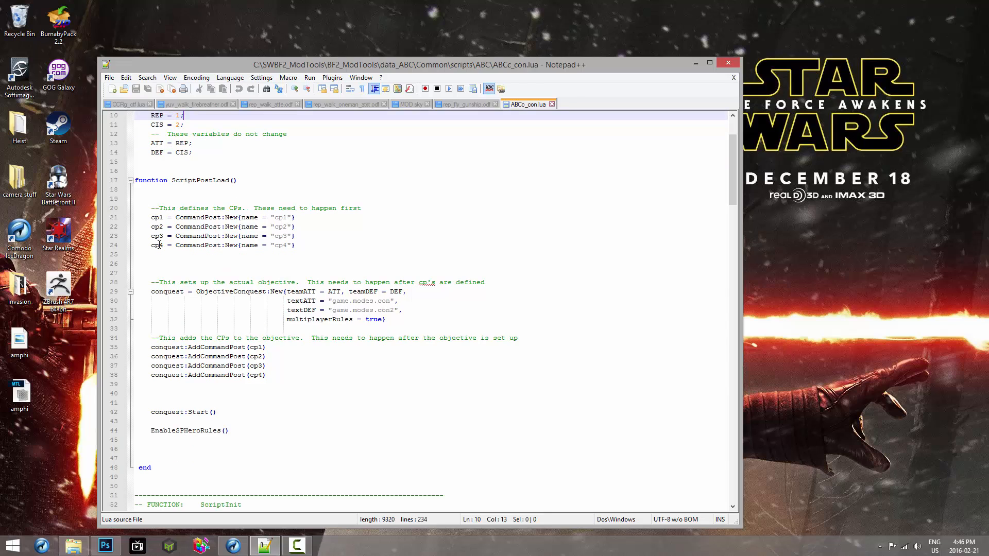
pyautogui.moveTo(155, 209); pyautogui.dragTo(295, 245)
pyautogui.moveTo(152, 347); pyautogui.dragTo(274, 375)
pyautogui.moveTo(151, 213); pyautogui.dragTo(335, 242)
pyautogui.click(328, 237)
pyautogui.scroll(3, 192, 159)
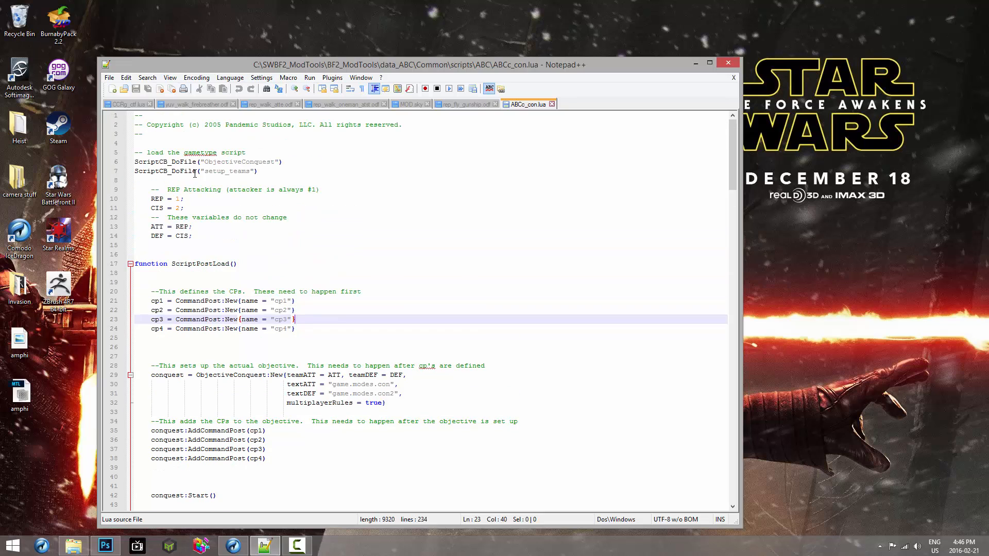
pyautogui.scroll(-1, 226, 264)
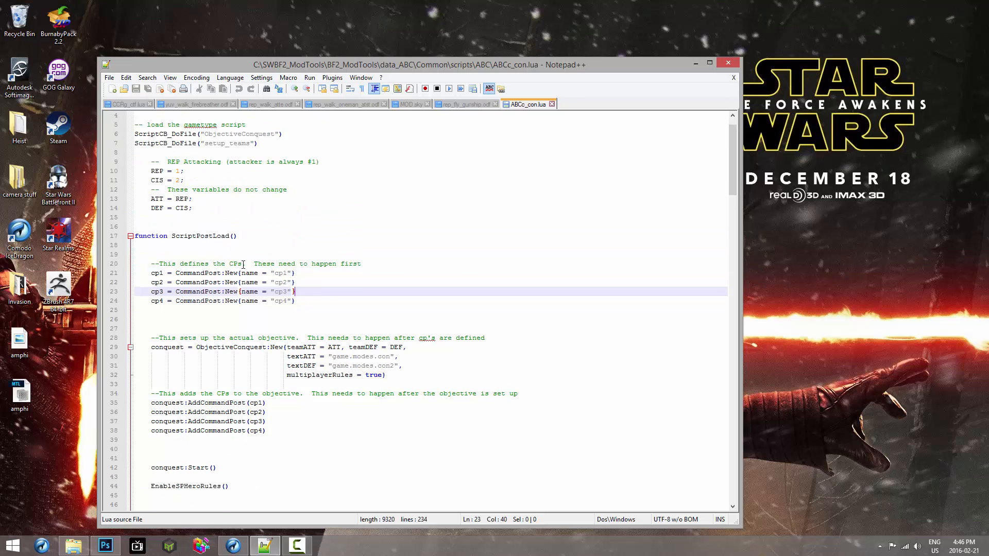
# Duplicate the cp4 CommandPost:New definition onto a new line directly below it
pyautogui.scroll(-1, 264, 242)
pyautogui.moveTo(300, 274); pyautogui.dragTo(151, 276)
pyautogui.hotkey('ctrl', 'c')
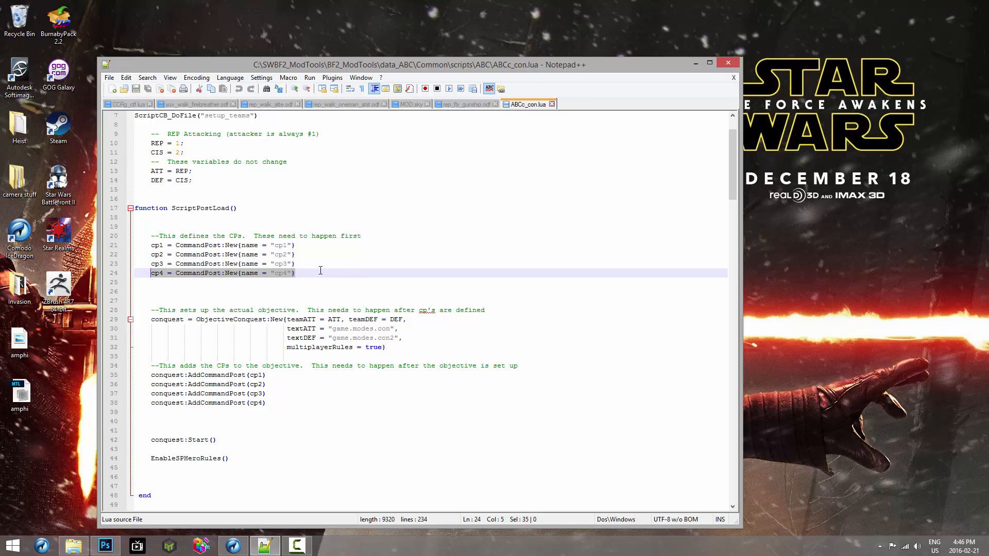
pyautogui.click(316, 275)
pyautogui.press('Return')
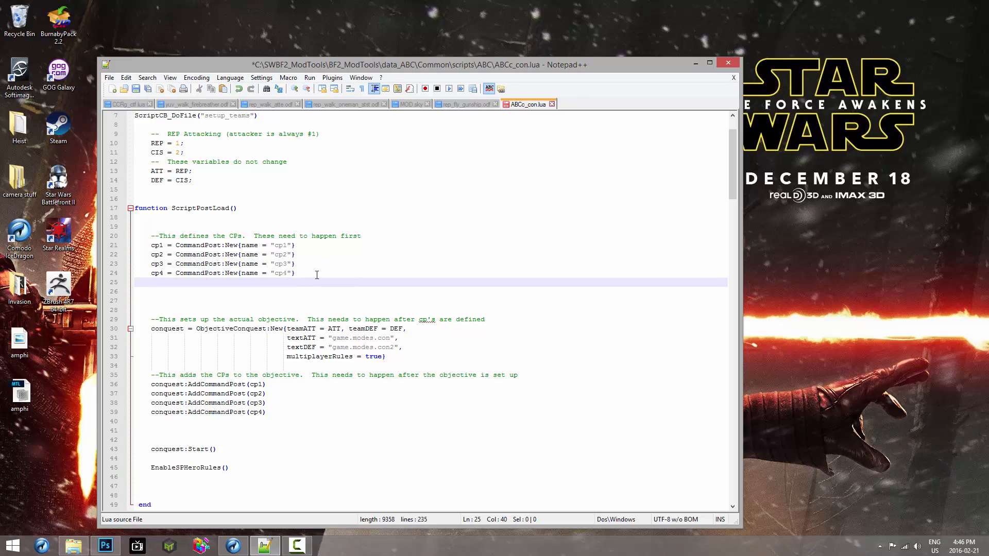
pyautogui.hotkey('ctrl', 'v')
# Change the variable name at the start of the duplicated CommandPost:New line to jimbob
pyautogui.moveTo(163, 282); pyautogui.dragTo(161, 282)
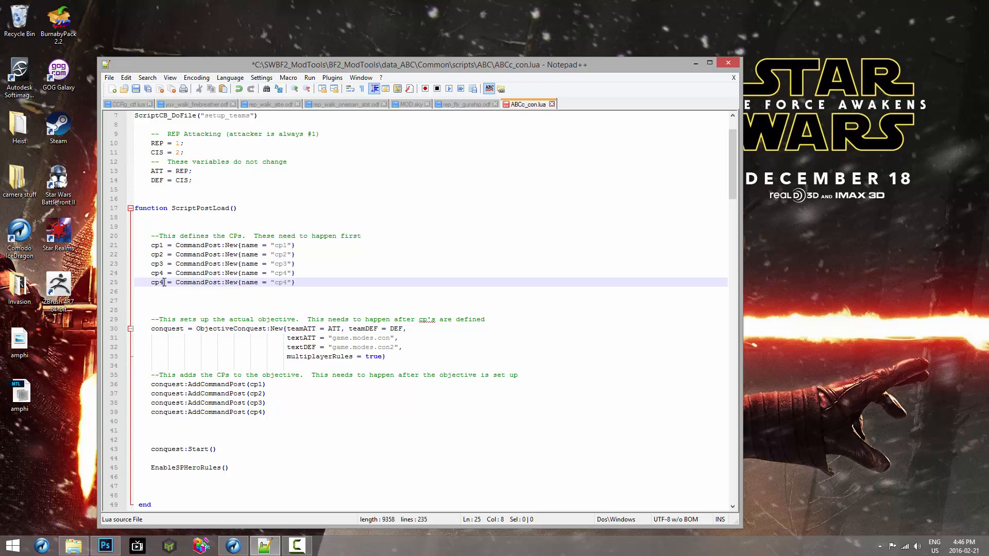
pyautogui.click(205, 286)
pyautogui.moveTo(164, 282); pyautogui.dragTo(159, 282)
pyautogui.moveTo(164, 282); pyautogui.dragTo(152, 282)
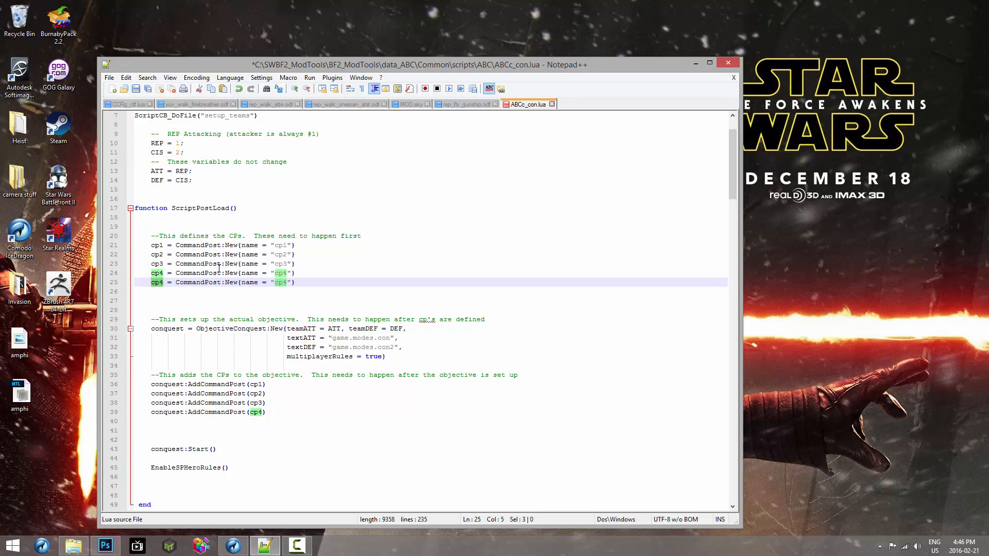
pyautogui.write('jimbob')
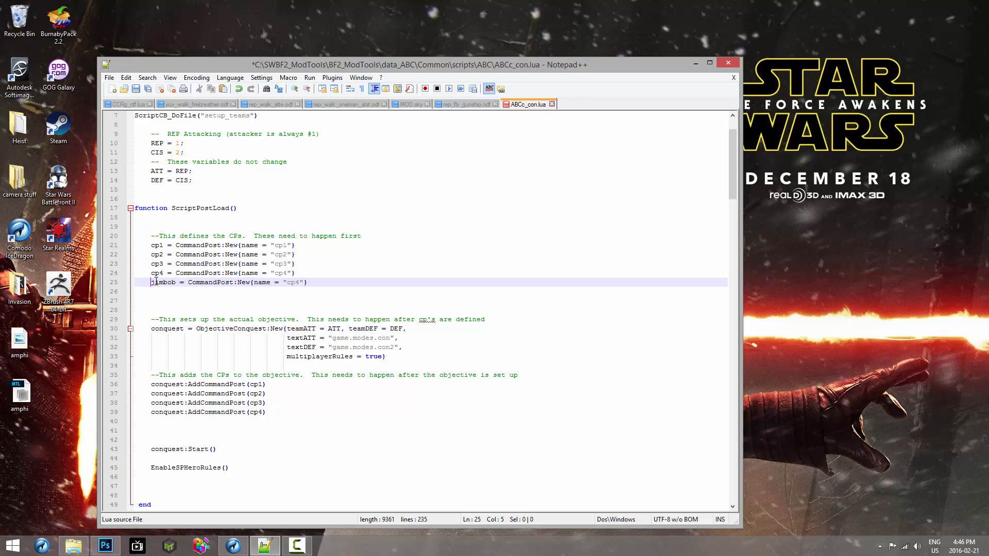
pyautogui.moveTo(151, 282); pyautogui.dragTo(176, 283)
pyautogui.click(159, 272)
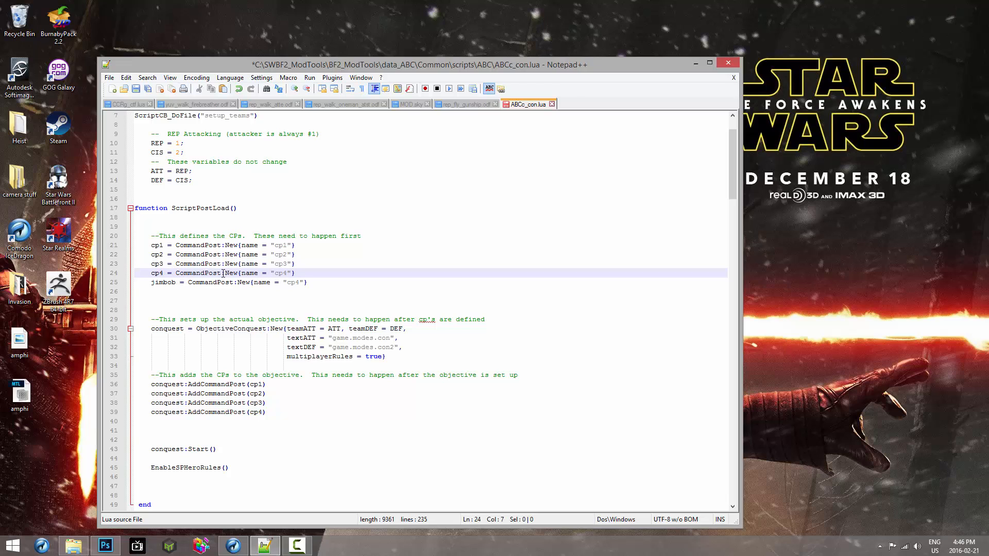
# Change the name string in the jimbob CommandPost:New definition to cp5
pyautogui.click(299, 282)
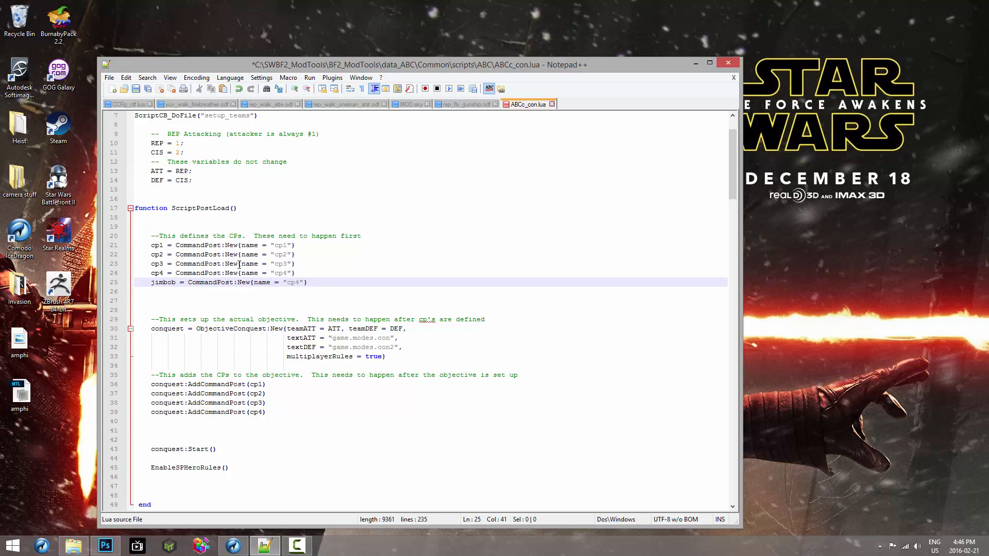
pyautogui.click(255, 283)
pyautogui.click(263, 280)
pyautogui.click(299, 283)
pyautogui.moveTo(299, 283); pyautogui.dragTo(296, 283)
pyautogui.write('5')
pyautogui.moveTo(302, 282); pyautogui.dragTo(283, 282)
pyautogui.click(304, 284)
pyautogui.moveTo(176, 282); pyautogui.dragTo(150, 283)
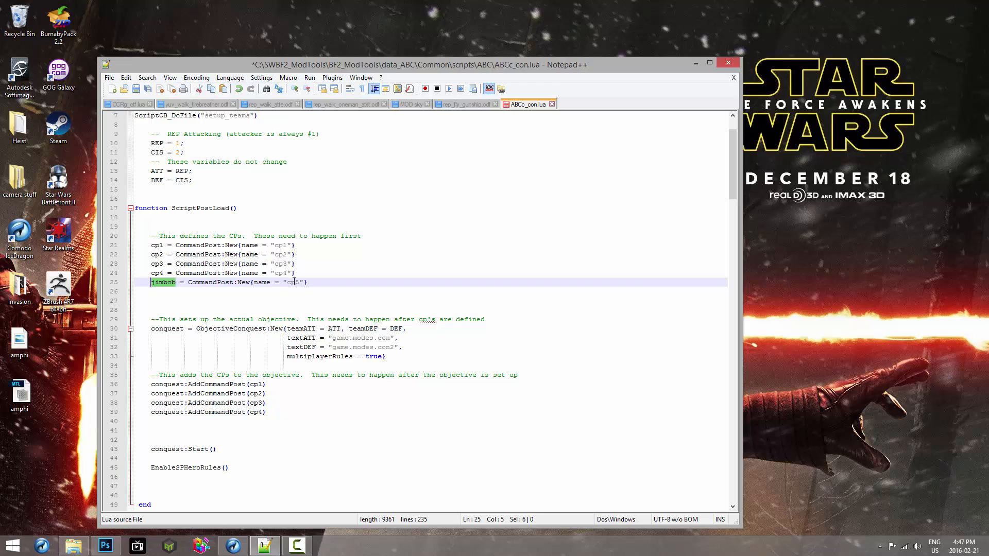
pyautogui.click(178, 282)
pyautogui.moveTo(306, 282); pyautogui.dragTo(284, 283)
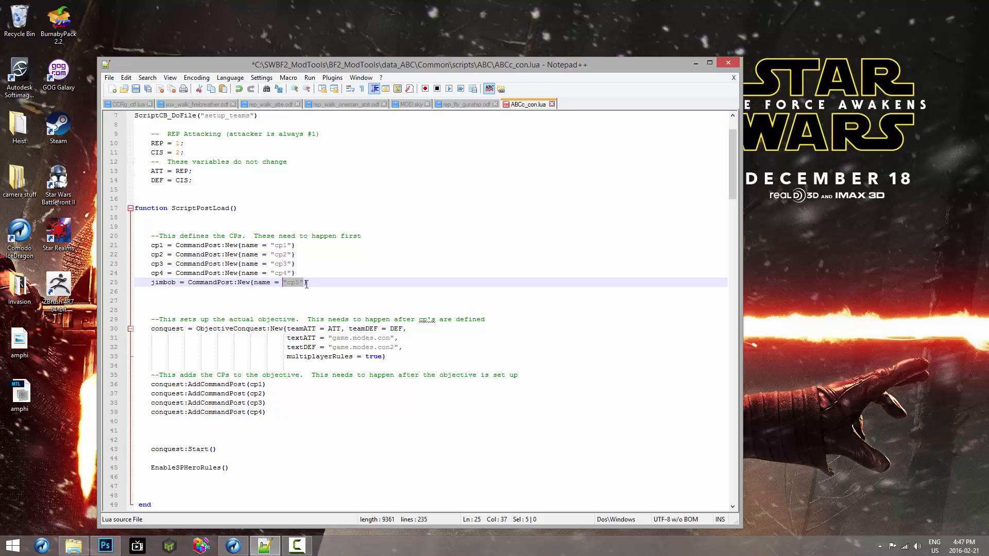
pyautogui.moveTo(307, 282); pyautogui.dragTo(284, 282)
pyautogui.click(308, 283)
# Duplicate the conquest:AddCommandPost(cp4) line onto a new line directly below it
pyautogui.scroll(-2, 304, 285)
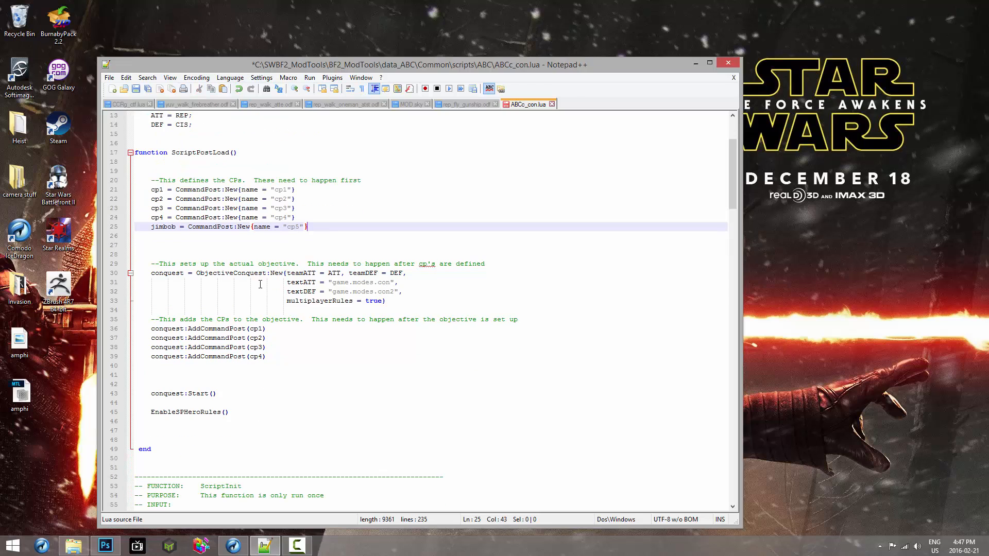
pyautogui.scroll(-1, 288, 309)
pyautogui.moveTo(270, 329); pyautogui.dragTo(156, 330)
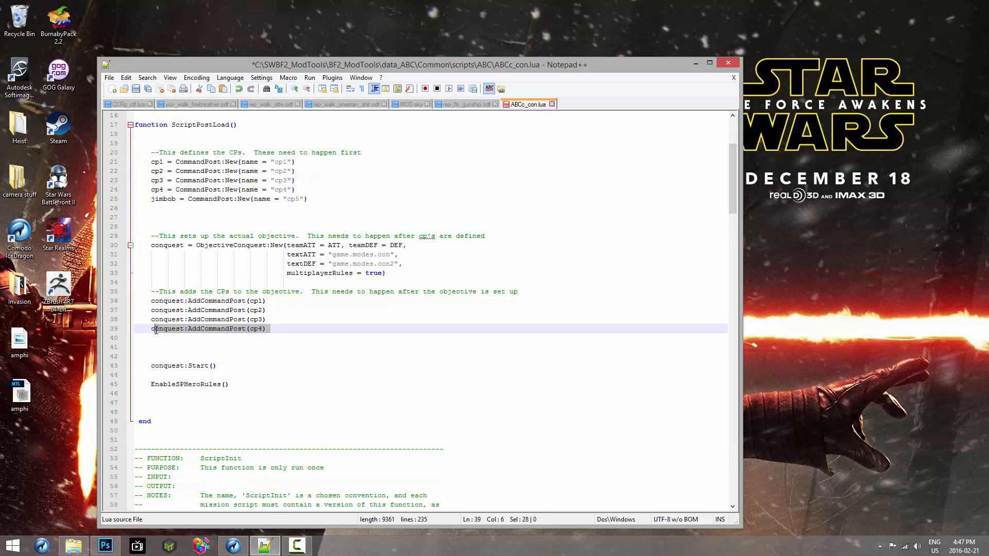
pyautogui.click(195, 331)
pyautogui.moveTo(266, 328); pyautogui.dragTo(150, 330)
pyautogui.hotkey('ctrl', 'c')
pyautogui.click(267, 330)
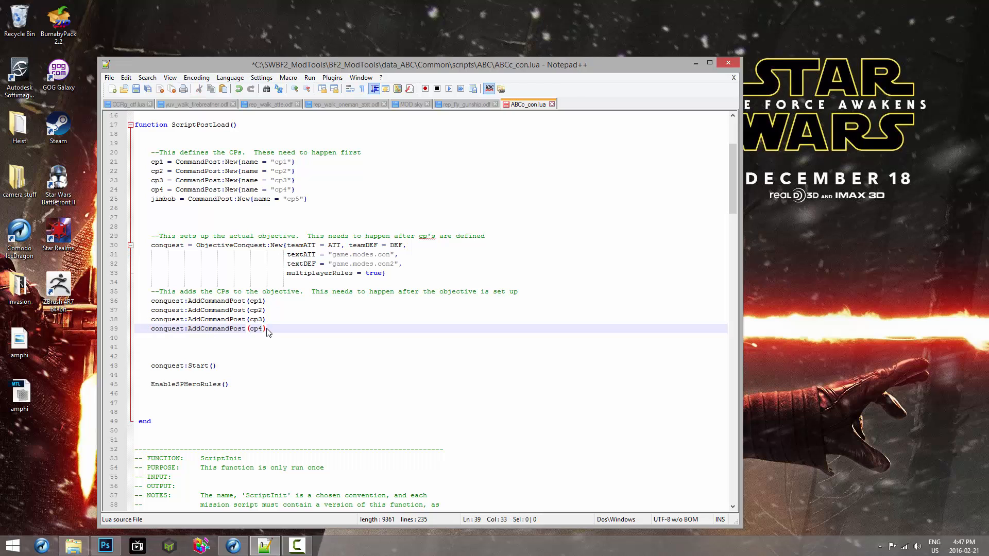
pyautogui.press('Return')
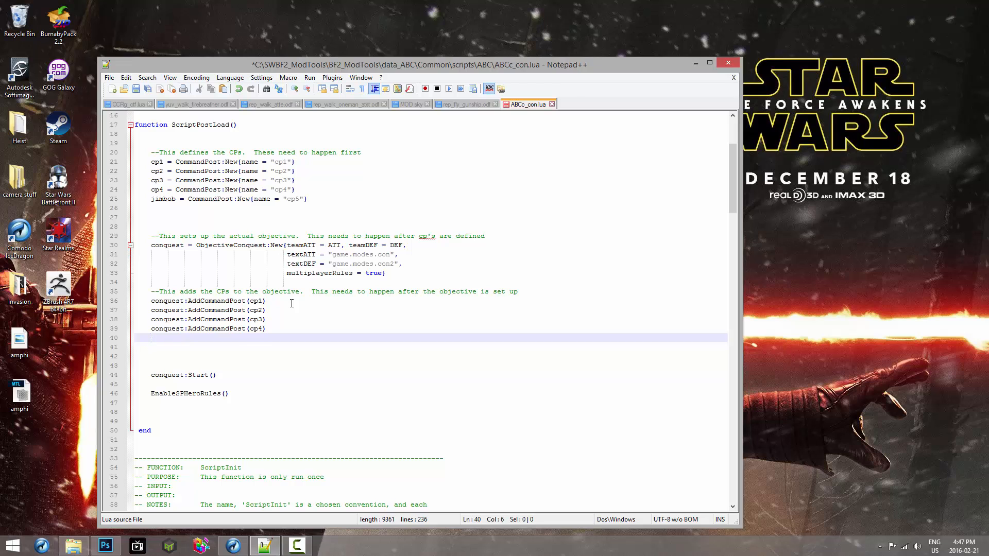
pyautogui.hotkey('ctrl', 'v')
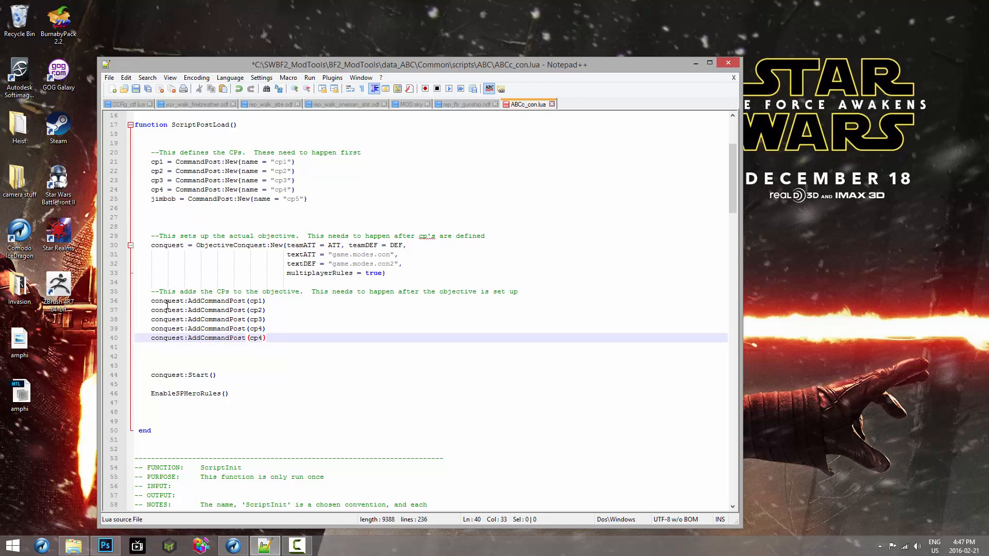
# Change the argument of the duplicated conquest:AddCommandPost line to jimbob
pyautogui.moveTo(230, 291); pyautogui.dragTo(304, 286)
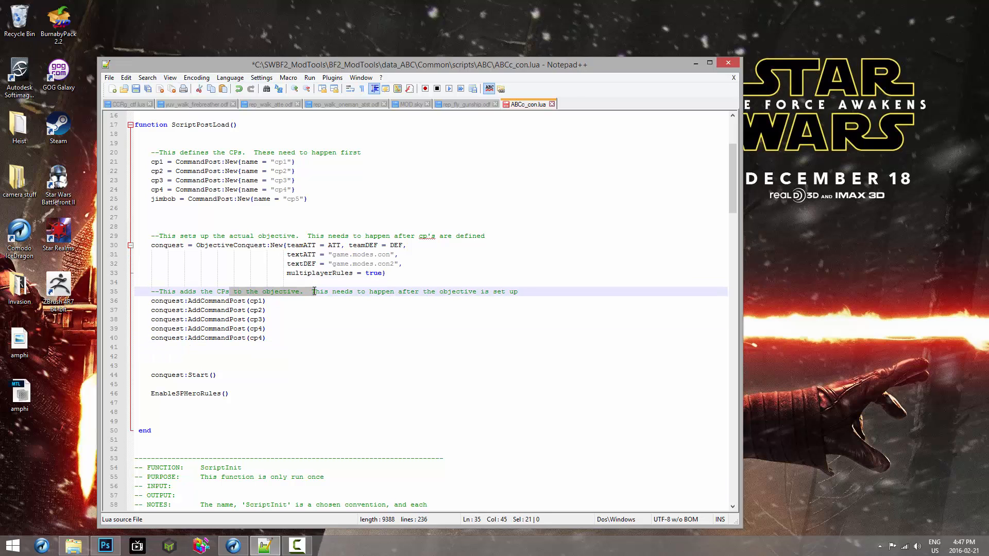
pyautogui.click(341, 290)
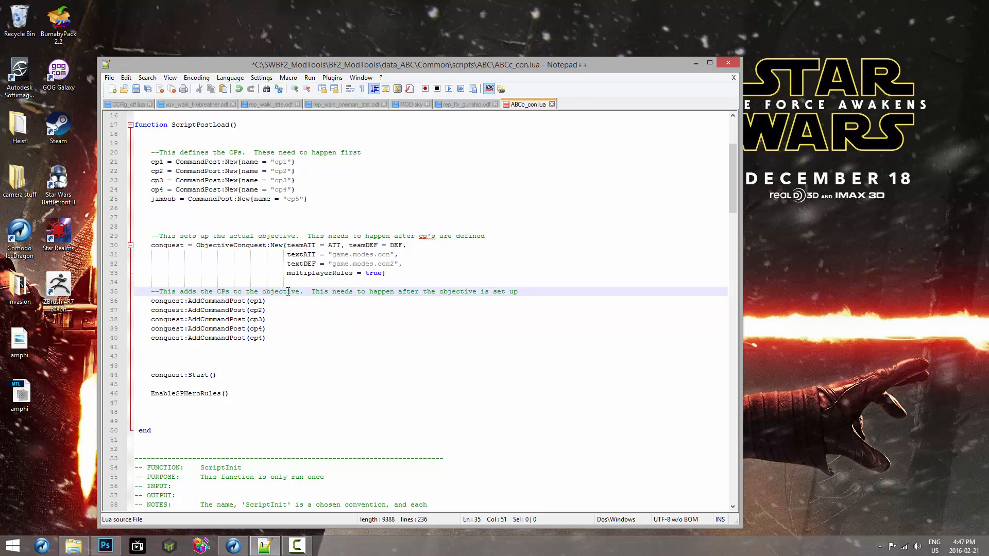
pyautogui.doubleClick(256, 337)
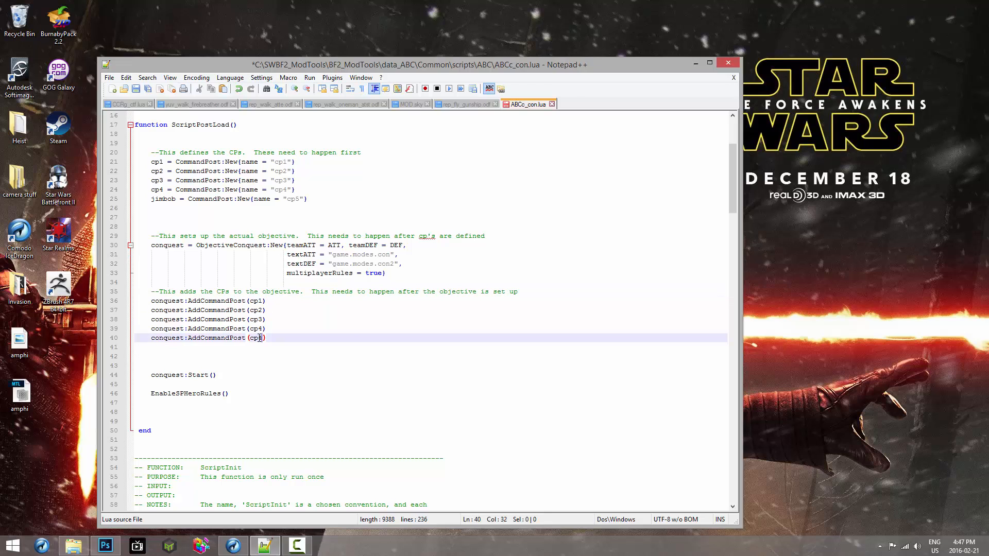
pyautogui.write('jimbob')
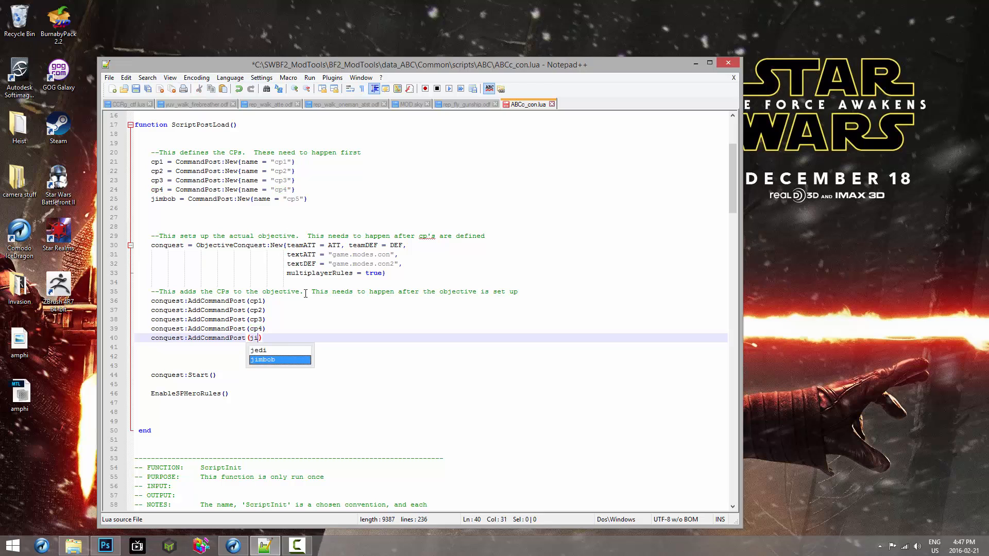
pyautogui.press('Up')
pyautogui.press('Up')
pyautogui.press('Up')
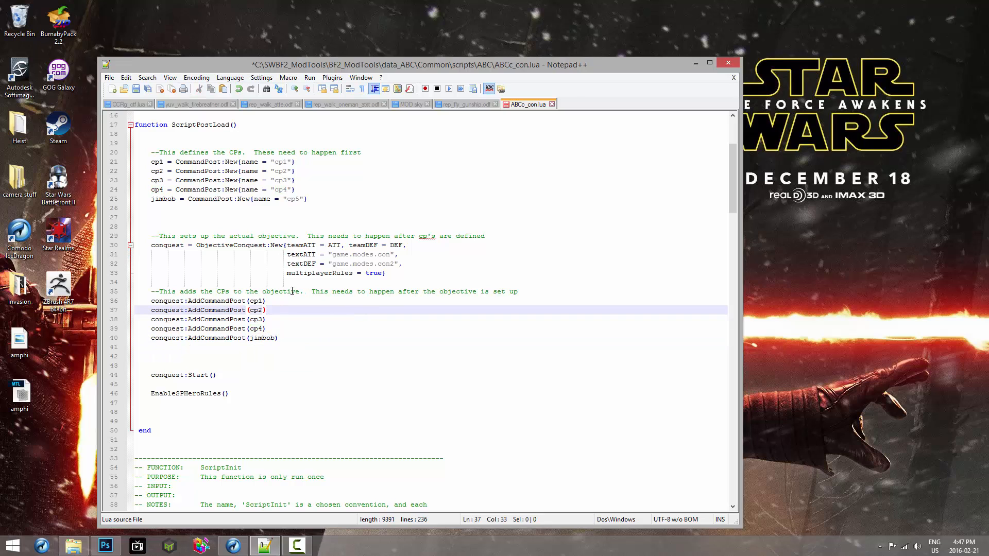
pyautogui.click(261, 338)
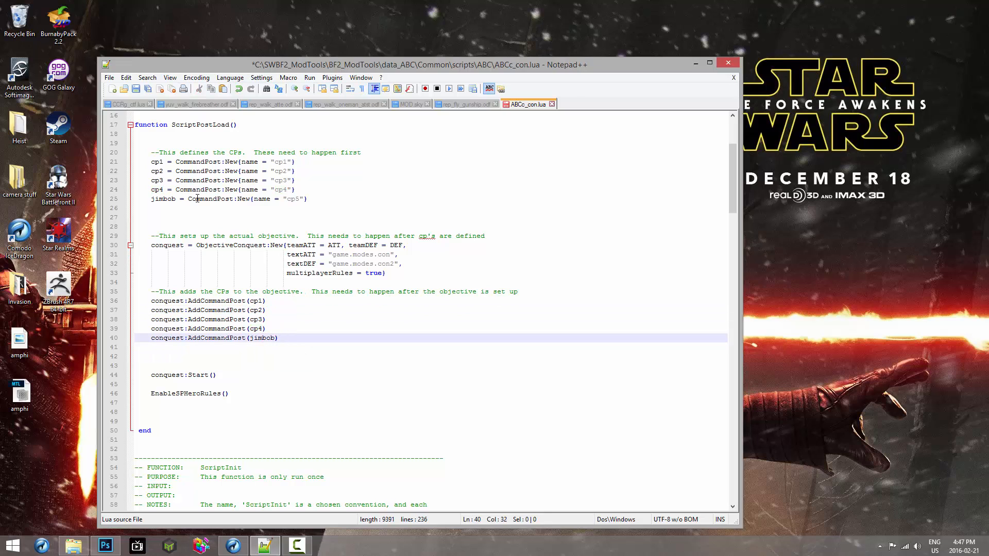
pyautogui.moveTo(176, 198); pyautogui.dragTo(153, 201)
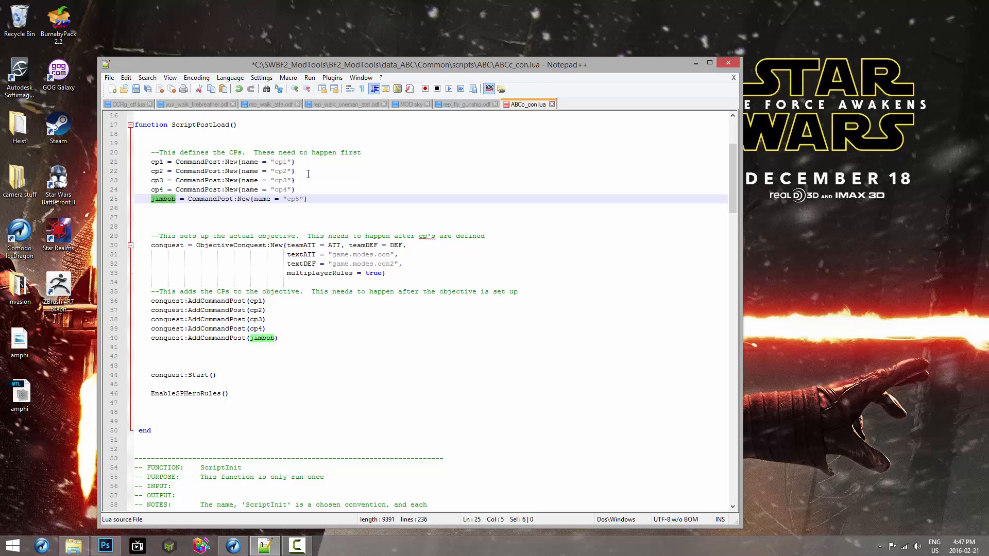
pyautogui.moveTo(393, 291); pyautogui.dragTo(369, 292)
pyautogui.click(290, 338)
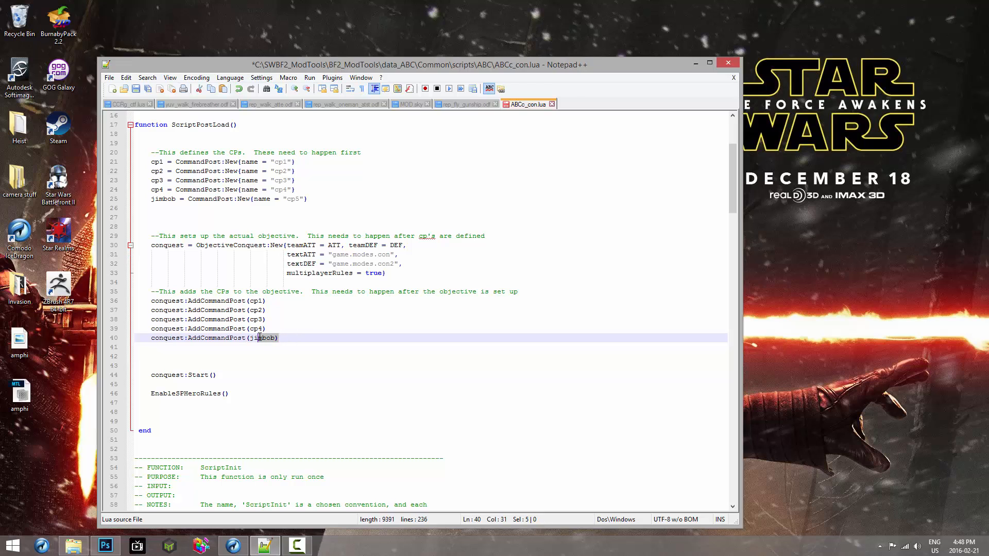
pyautogui.click(314, 328)
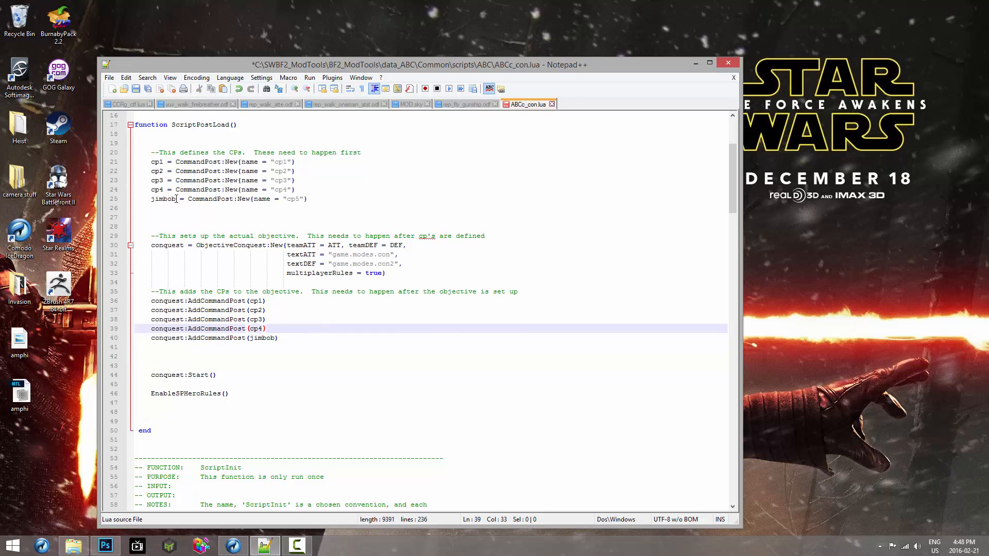
# Replace jimbob with cp5 in both the fifth CommandPost:New definition and the last AddCommandPost line
pyautogui.moveTo(176, 199); pyautogui.dragTo(150, 199)
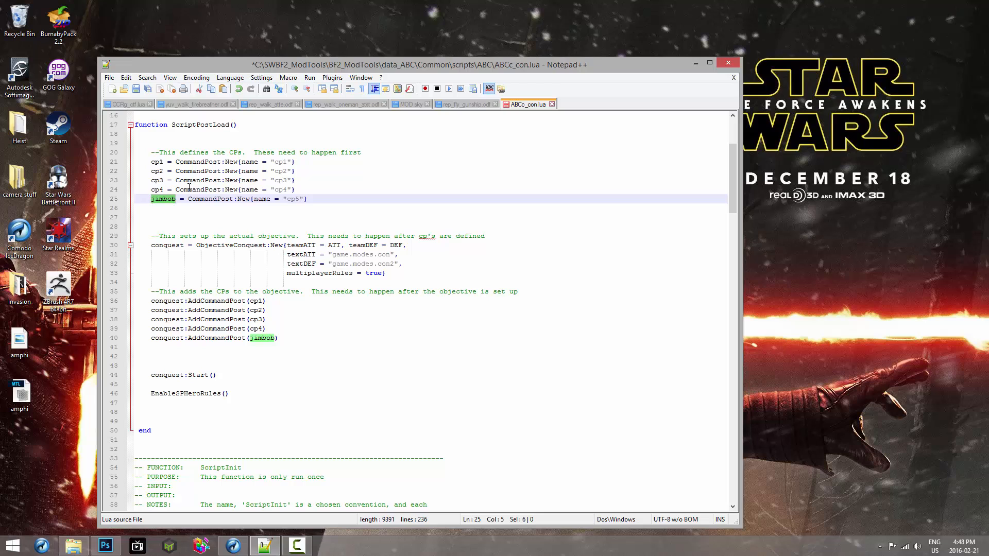
pyautogui.write('cp5')
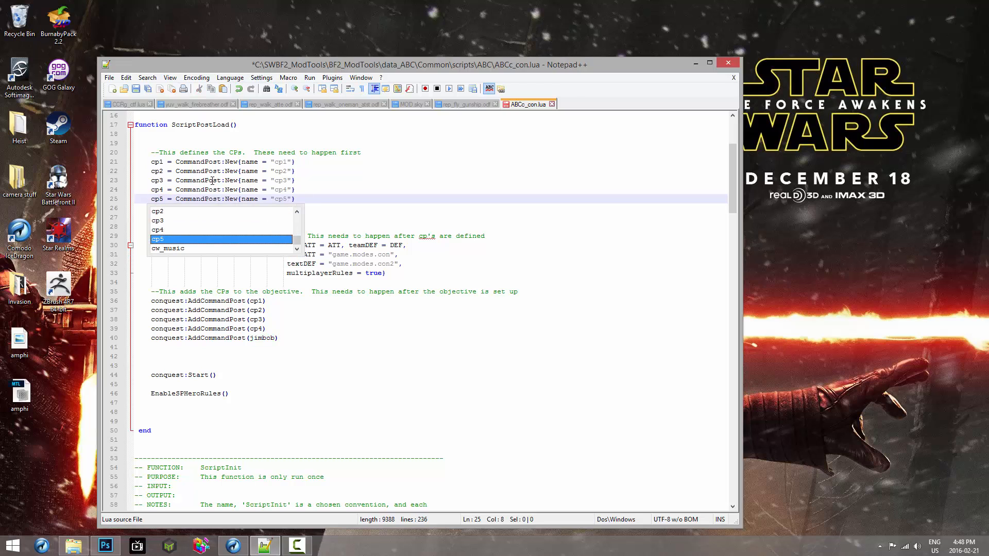
pyautogui.click(234, 188)
pyautogui.moveTo(278, 338); pyautogui.dragTo(251, 340)
pyautogui.write('cp5')
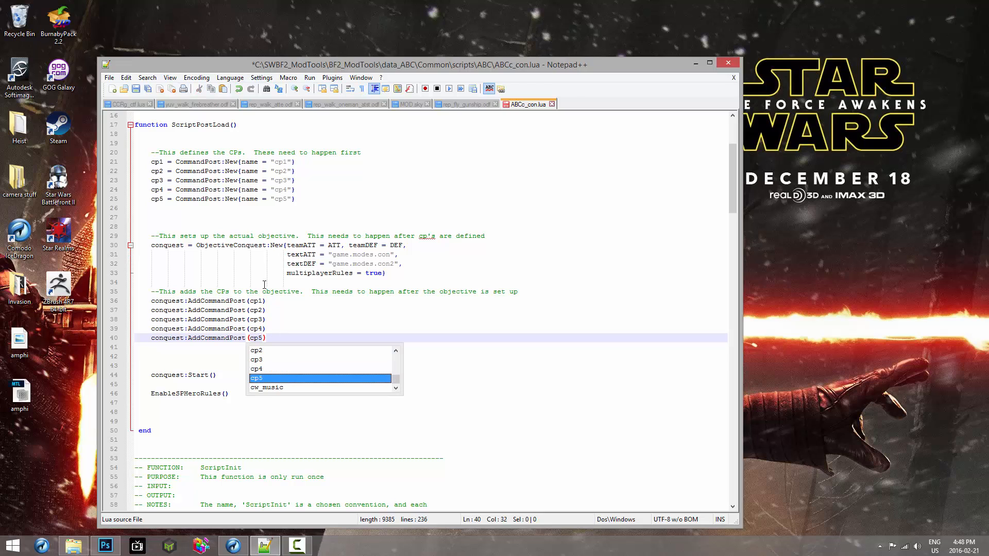
pyautogui.click(264, 285)
# Check that the variable name in the fifth command post definition matches the argument of the last AddCommandPost line
pyautogui.moveTo(164, 199); pyautogui.dragTo(152, 200)
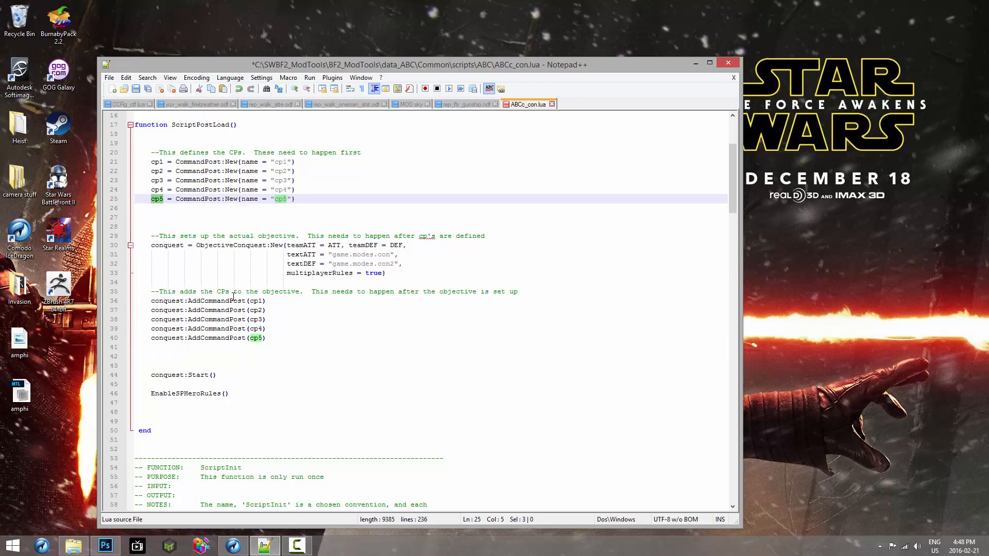
pyautogui.moveTo(263, 338); pyautogui.dragTo(250, 338)
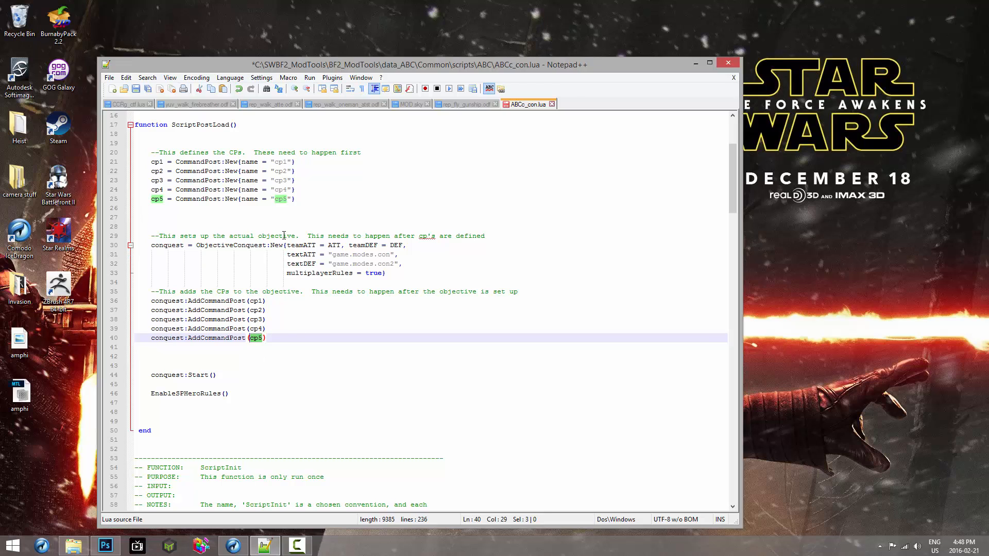
pyautogui.moveTo(293, 199); pyautogui.dragTo(270, 199)
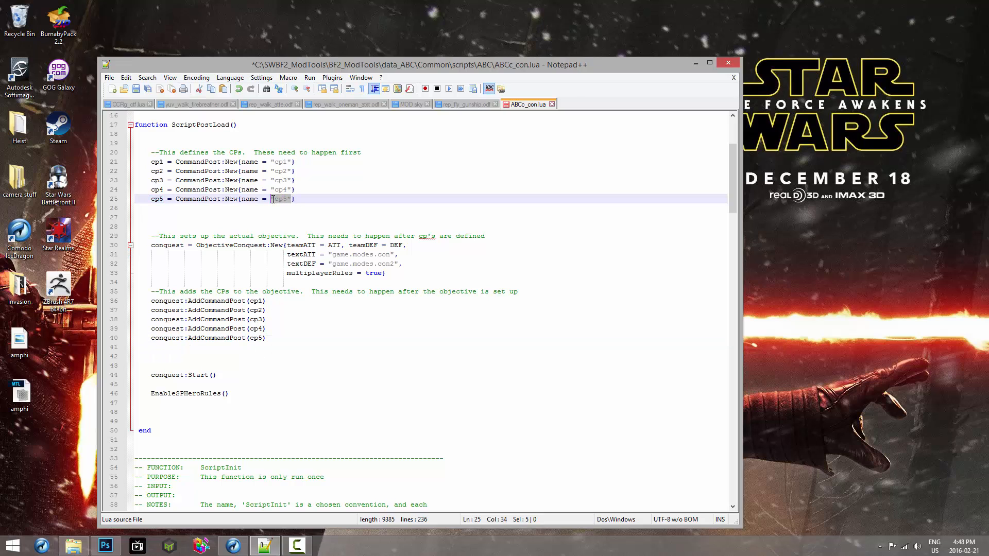
pyautogui.click(300, 207)
pyautogui.click(296, 199)
pyautogui.click(149, 198)
pyautogui.click(251, 338)
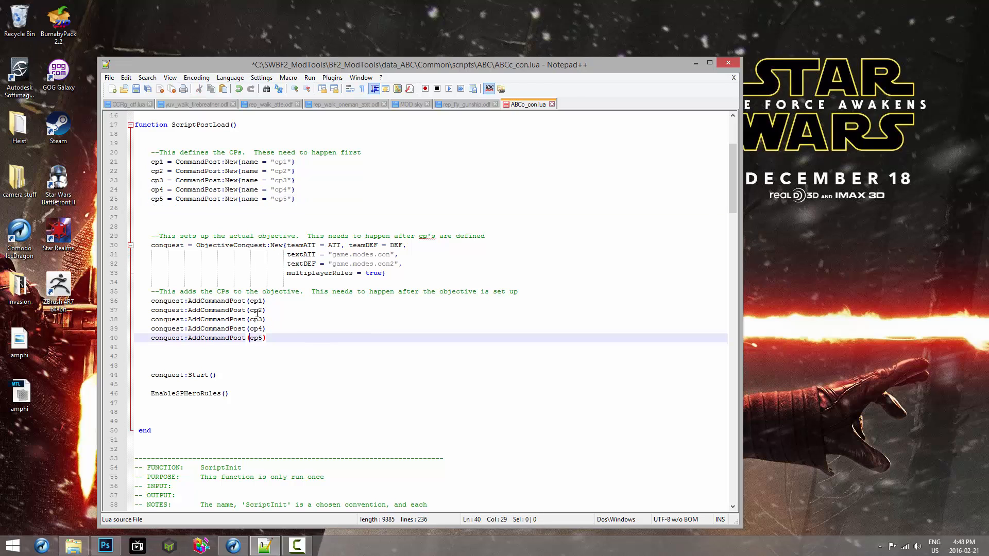
pyautogui.click(292, 330)
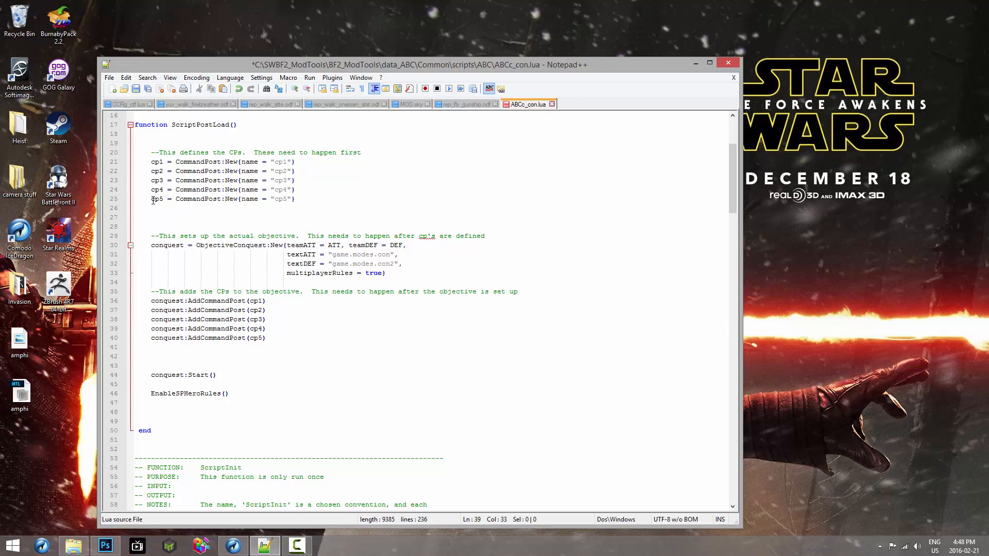
pyautogui.moveTo(151, 200)
pyautogui.mouseDown()
pyautogui.moveTo(227, 199)
pyautogui.moveTo(163, 199)
pyautogui.mouseUp()
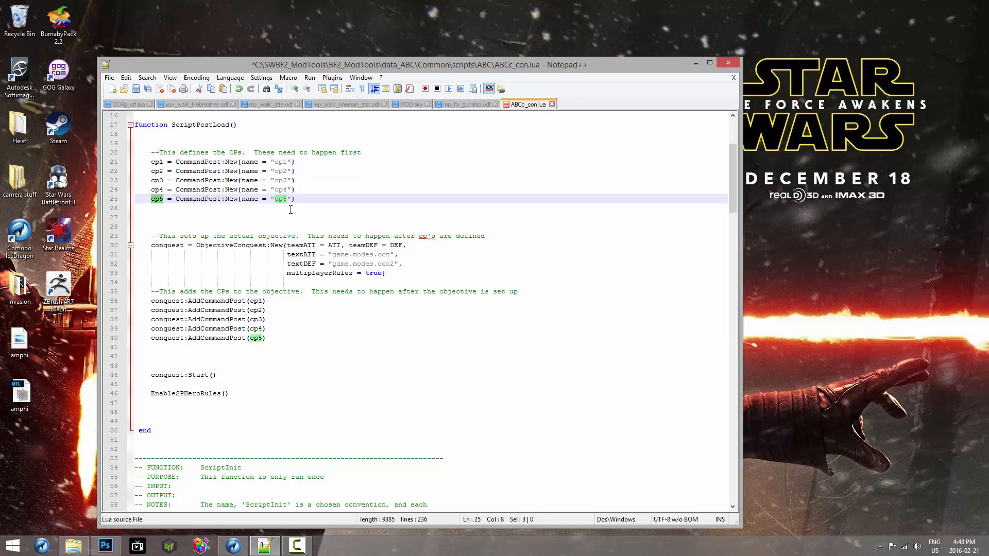
pyautogui.click(278, 338)
pyautogui.moveTo(151, 338); pyautogui.dragTo(269, 338)
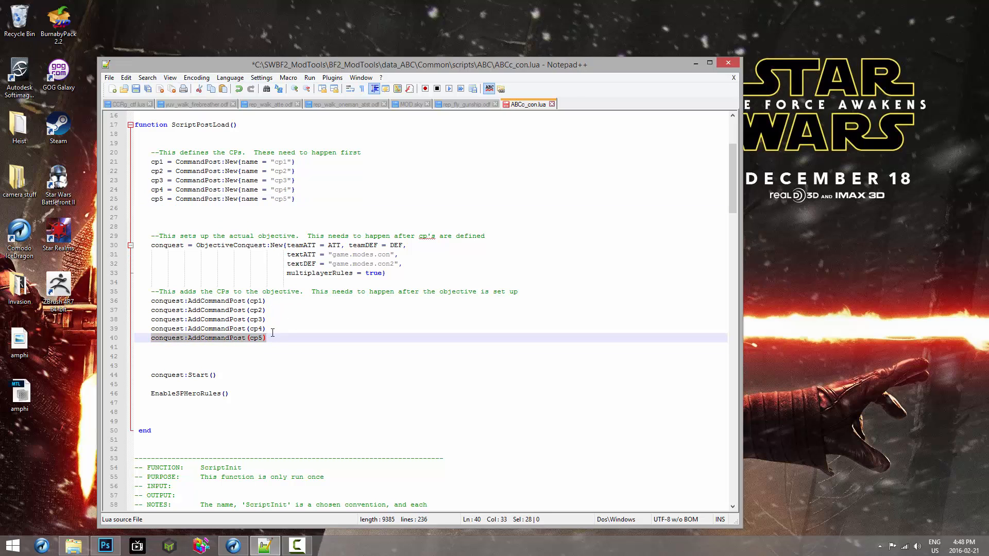
pyautogui.click(280, 337)
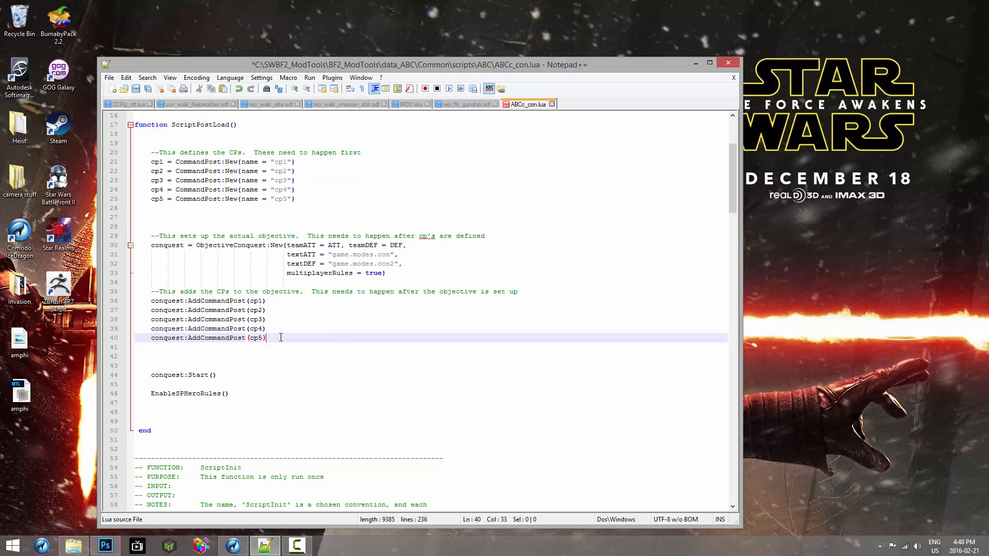
pyautogui.click(280, 330)
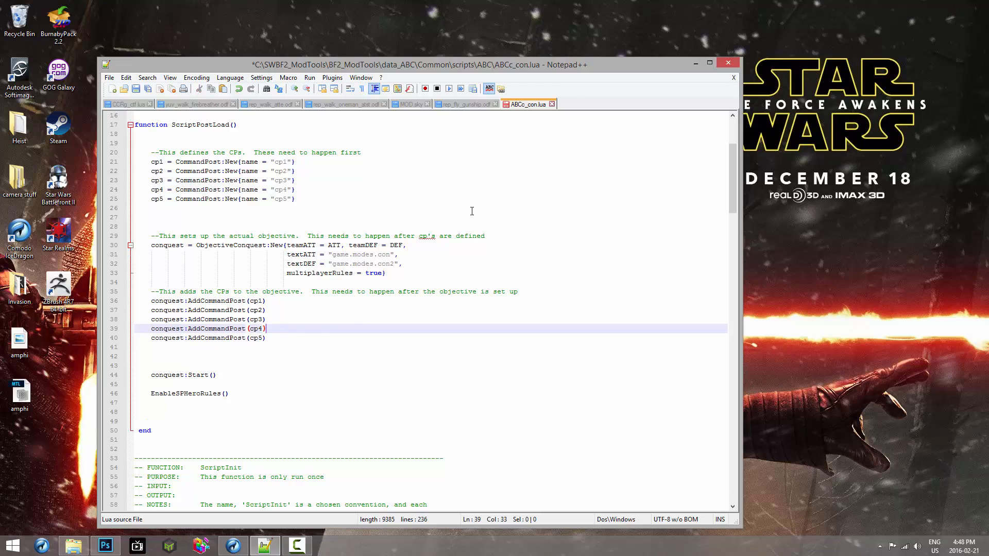
# Save the Lua script, launch Modtools VisualMunge from data_ABC\_BUILD in File Explorer, and minimize Notepad++
pyautogui.hotkey('ctrl', 's')
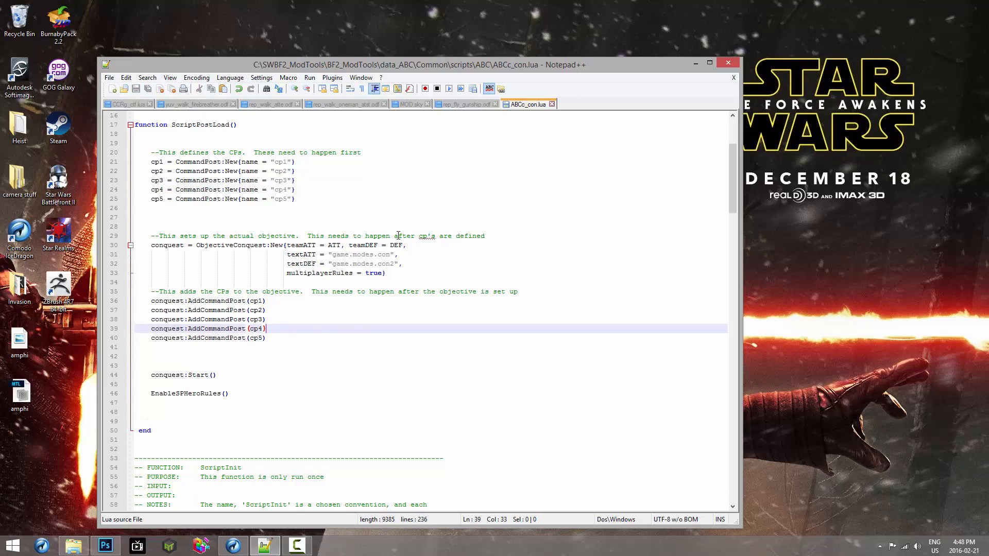
pyautogui.click(73, 545)
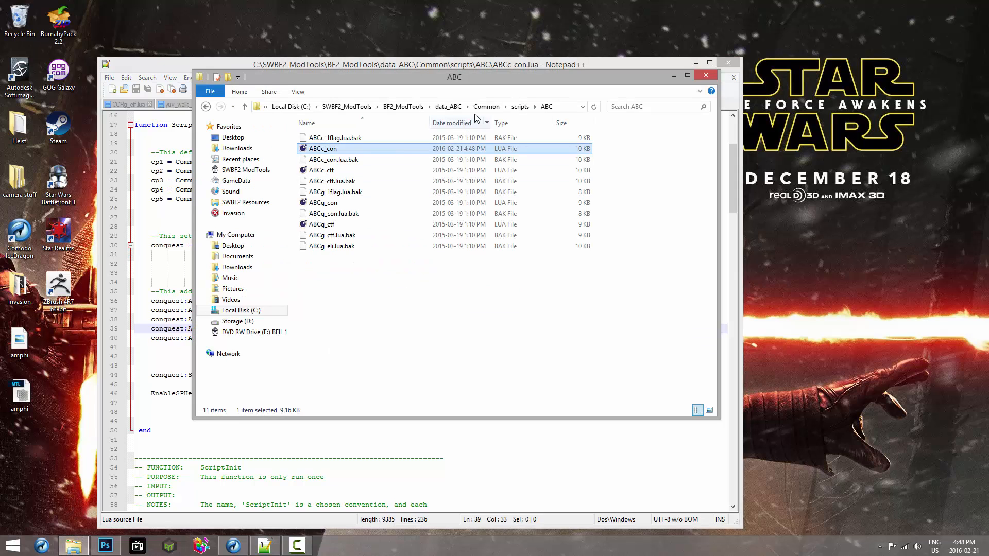
pyautogui.click(448, 106)
pyautogui.doubleClick(314, 139)
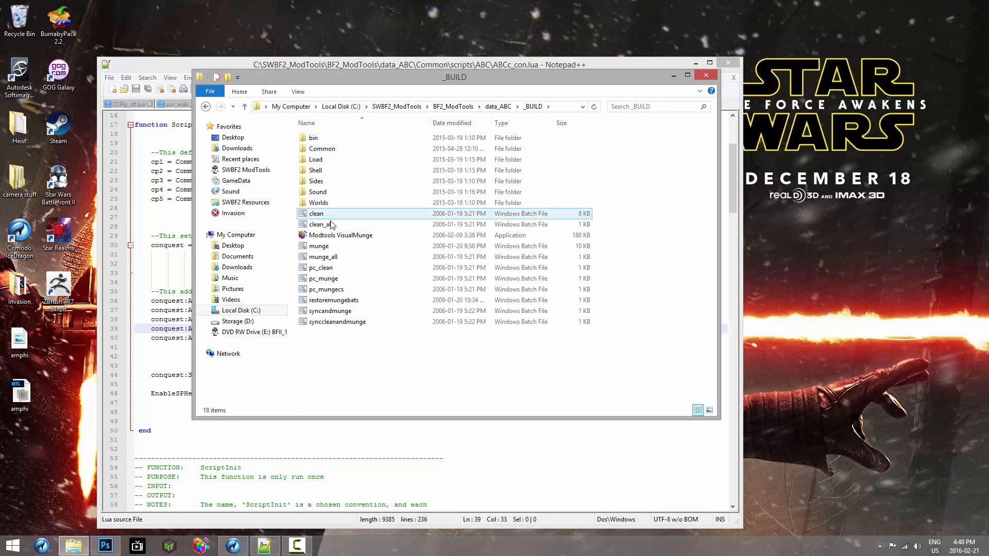
pyautogui.doubleClick(337, 235)
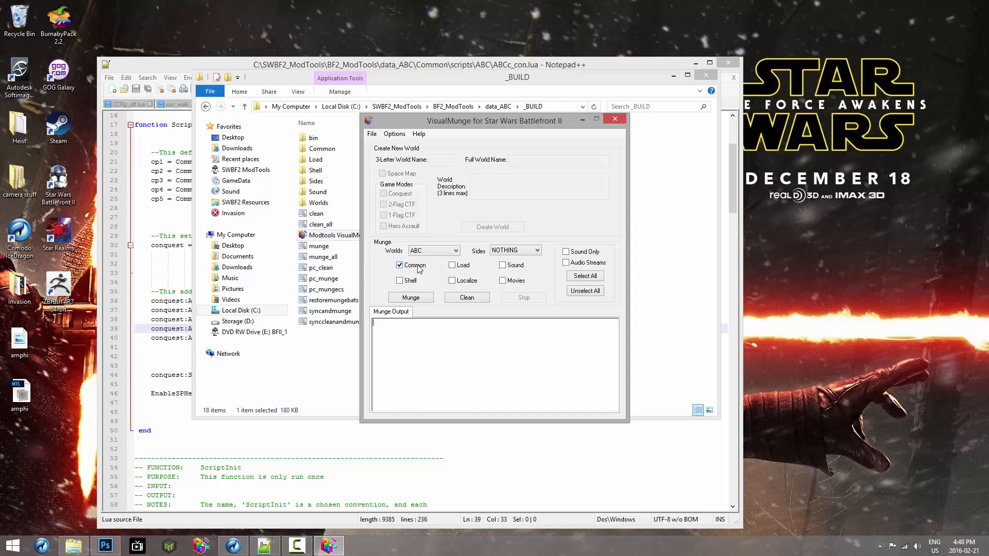
pyautogui.click(187, 182)
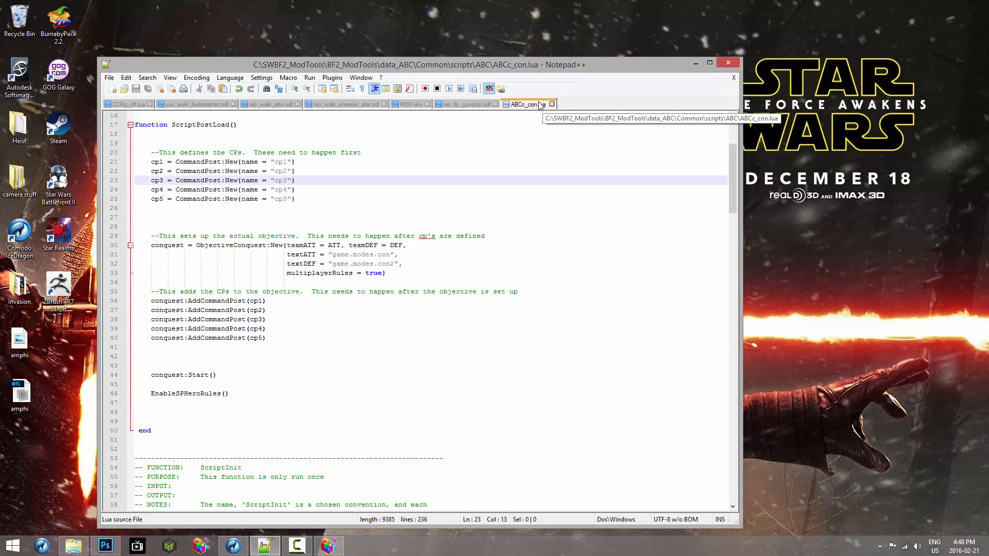
pyautogui.click(697, 62)
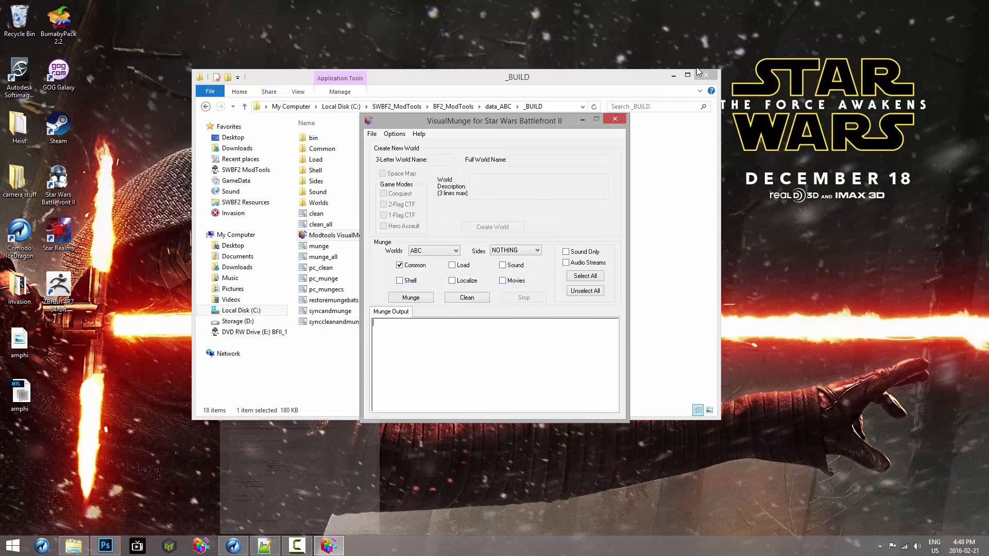
# Munge the ABC world with the Common option, wait for the process to complete, and close VisualMunge
pyautogui.click(411, 297)
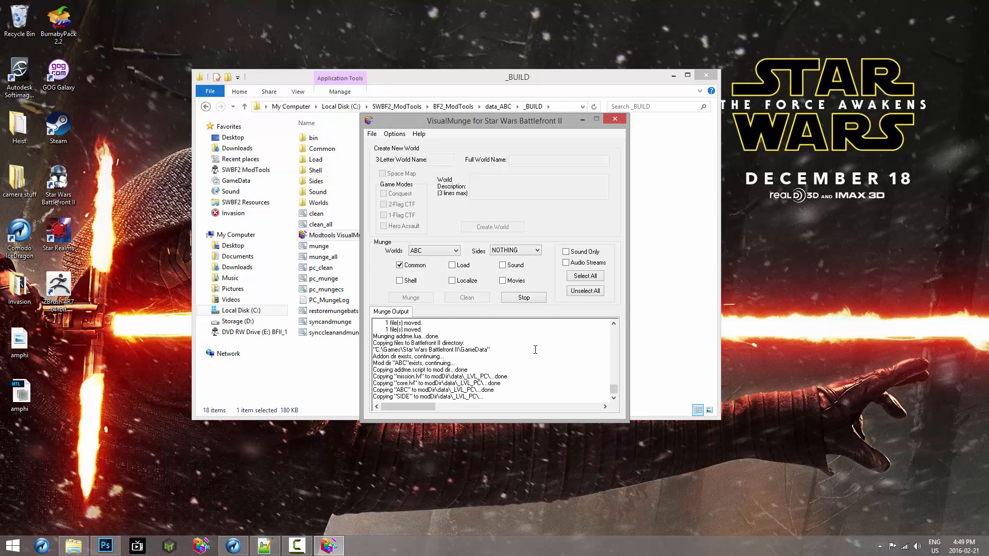
pyautogui.click(539, 306)
pyautogui.click(620, 122)
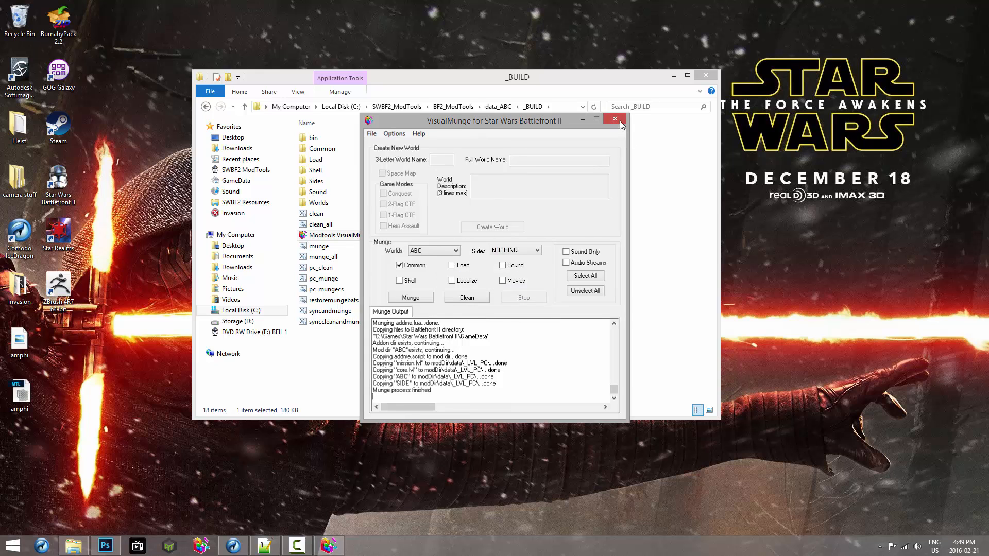
# Launch SWBF2 Modtools through Steam and start an instant action match on the modded map
pyautogui.click(879, 546)
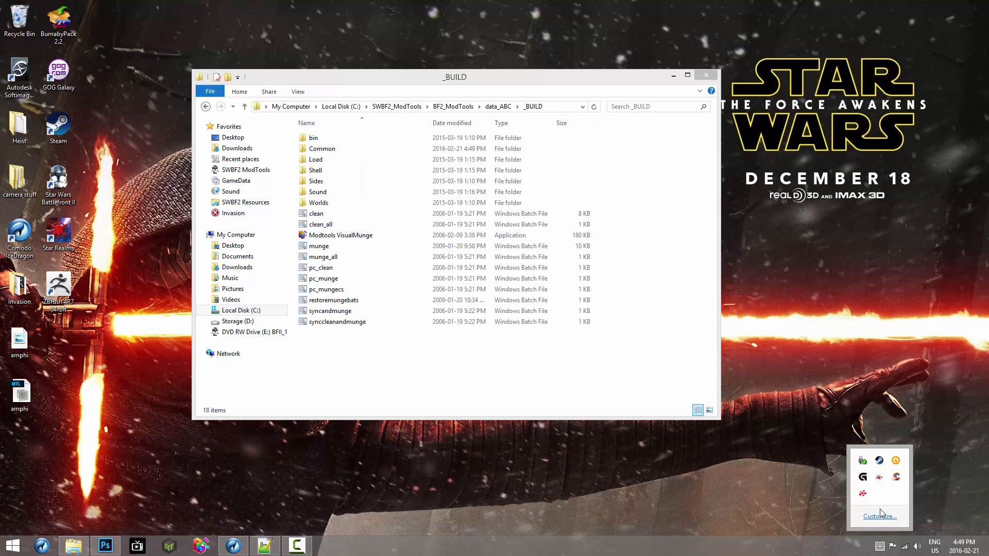
pyautogui.rightClick(878, 460)
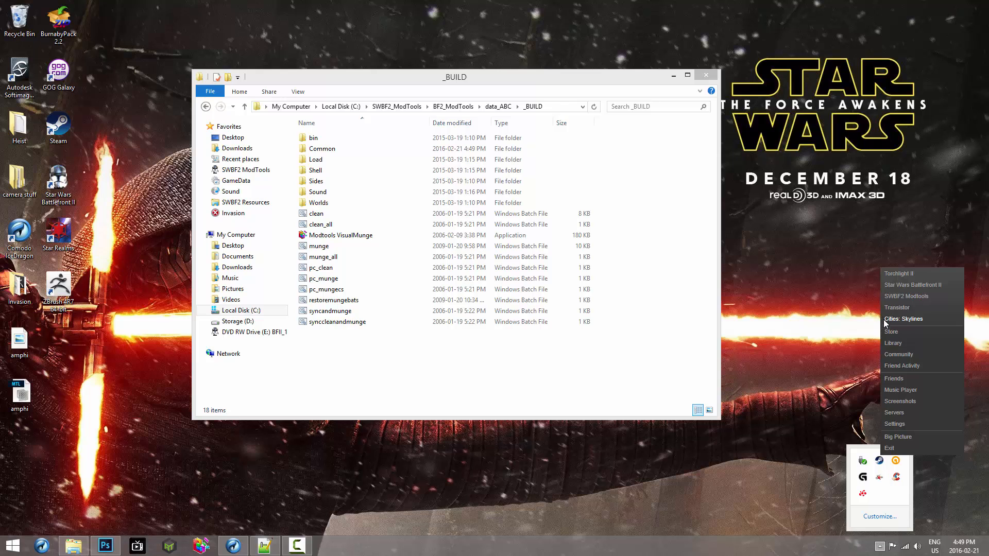
pyautogui.click(903, 296)
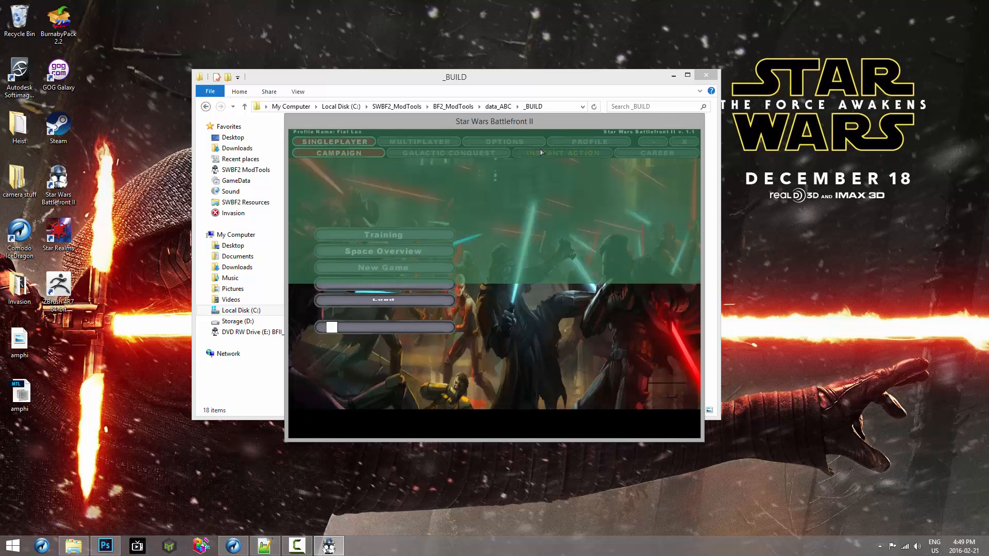
pyautogui.click(447, 227)
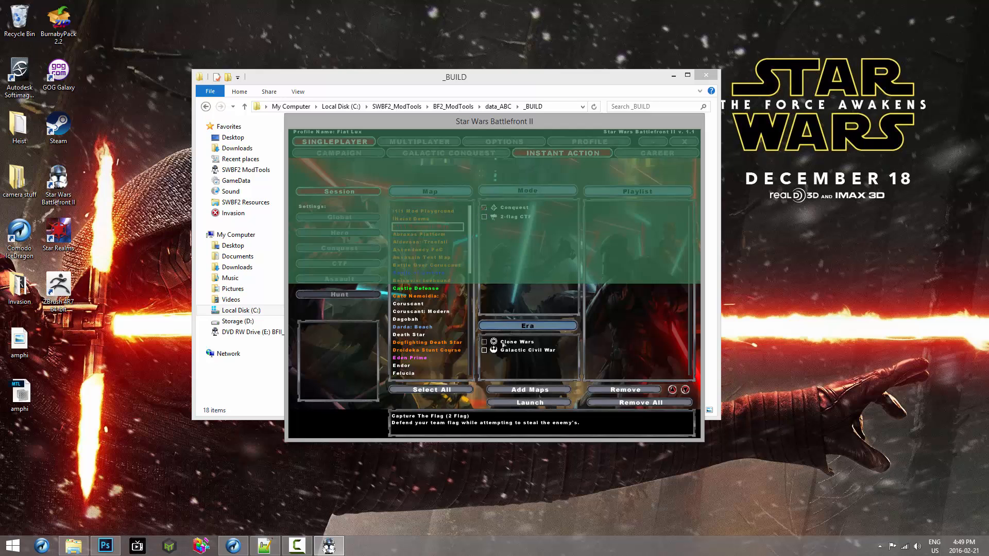
pyautogui.click(529, 402)
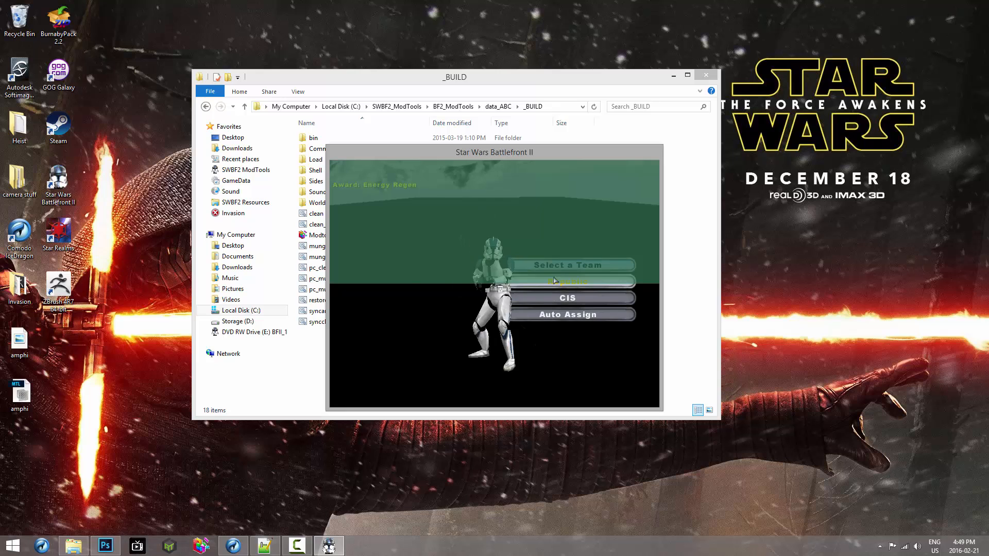
# Join the clone trooper team, spawn at a command post, and move around the map to test the command posts
pyautogui.click(555, 281)
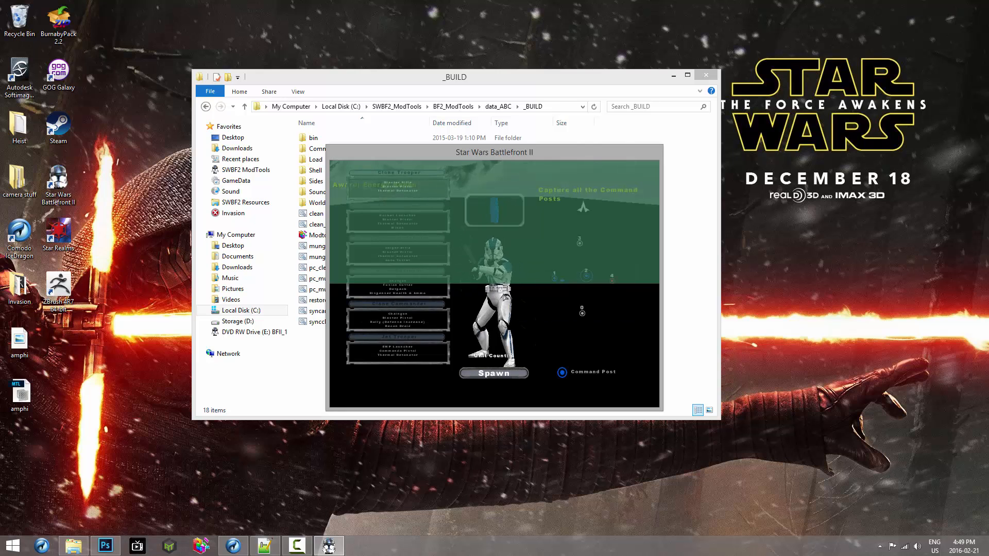
pyautogui.click(499, 374)
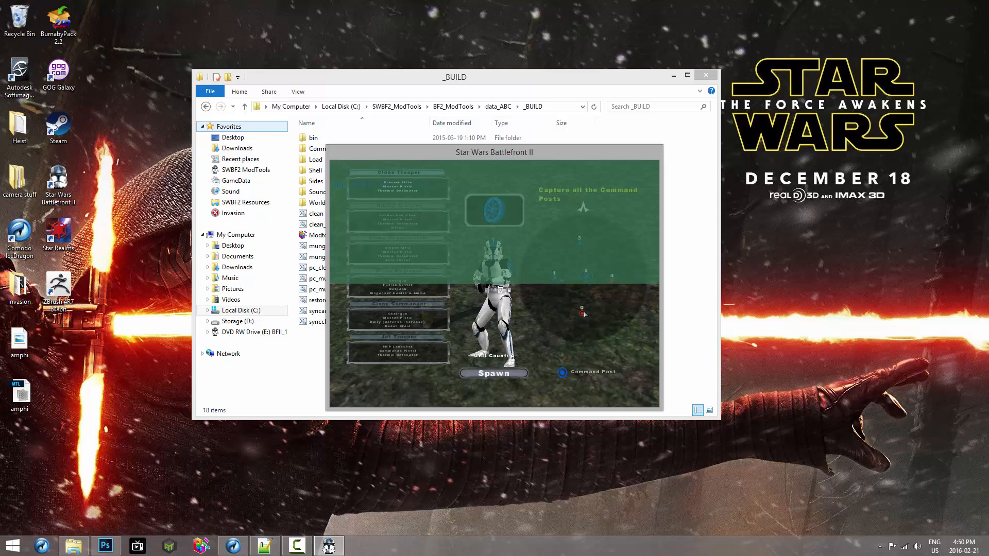
pyautogui.click(495, 374)
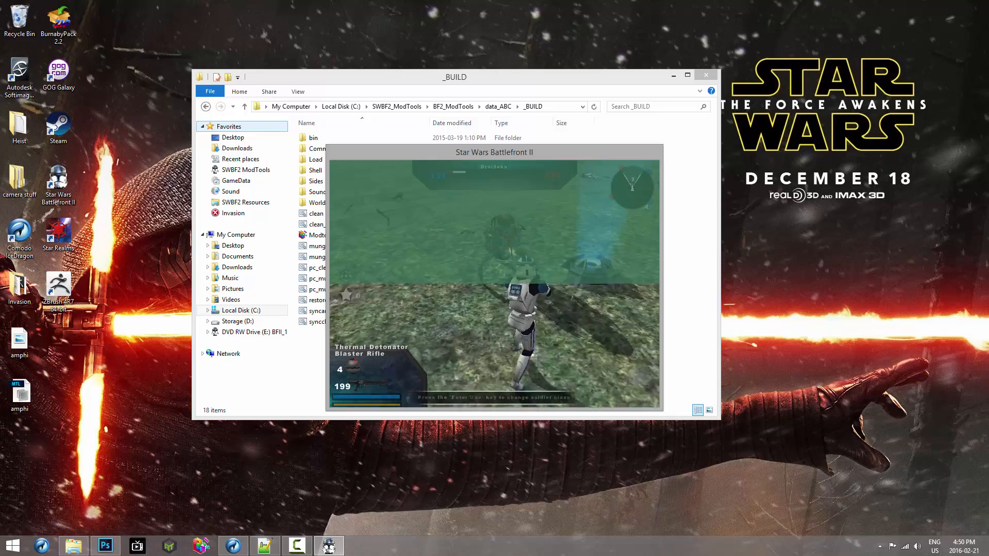
pyautogui.press('w')
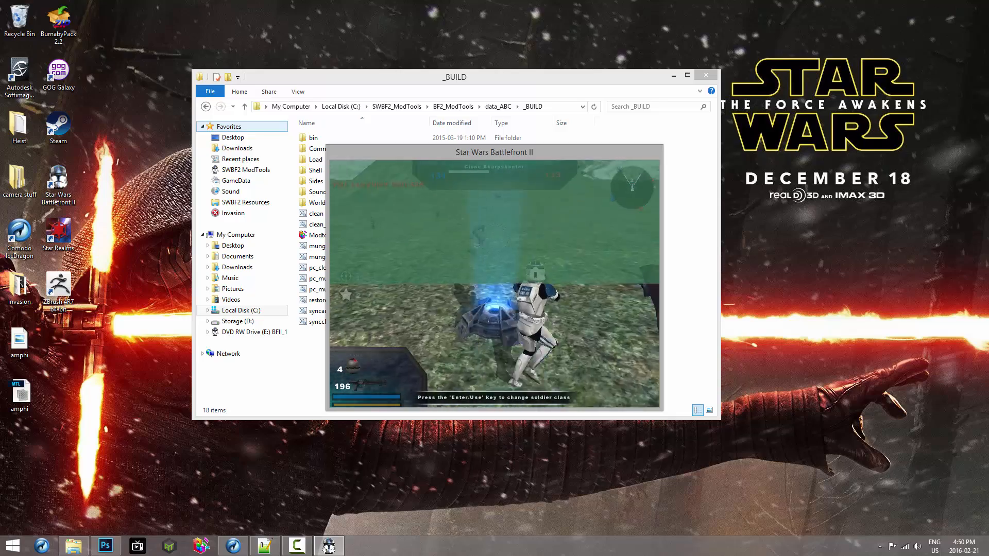
pyautogui.press('d')
pyautogui.press('space')
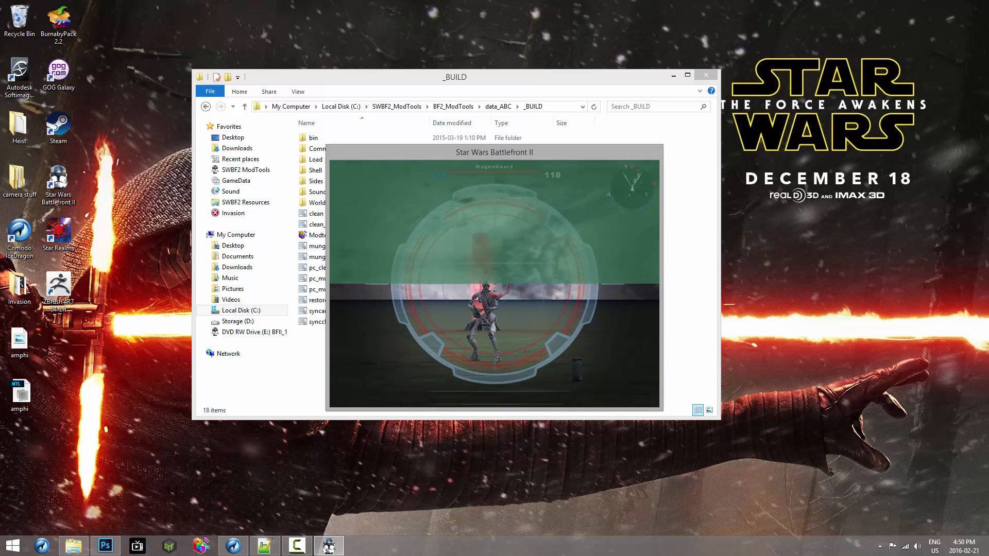
# Quit Star Wars Battlefront II and go up to the data_ABC folder in File Explorer
pyautogui.press('Escape')
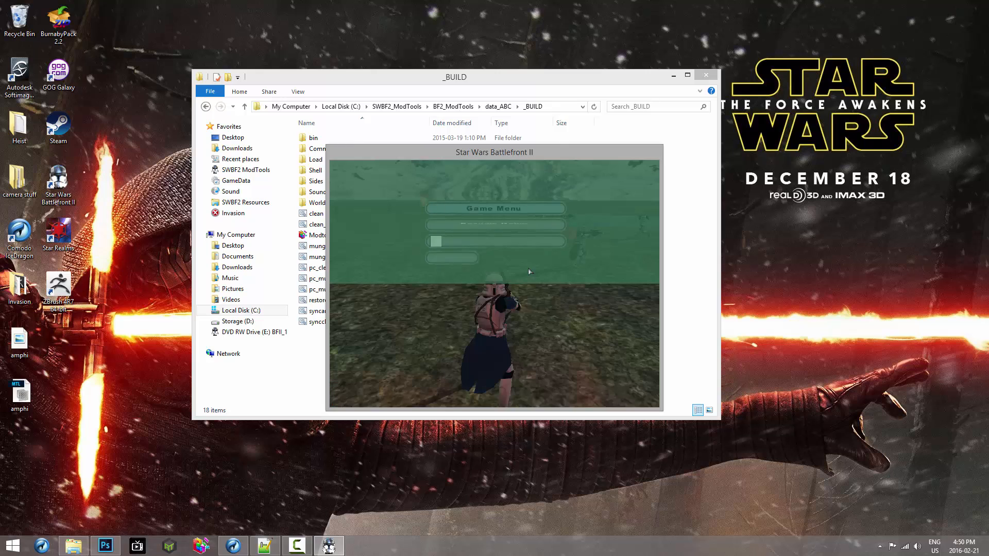
pyautogui.click(512, 349)
pyautogui.press('Return')
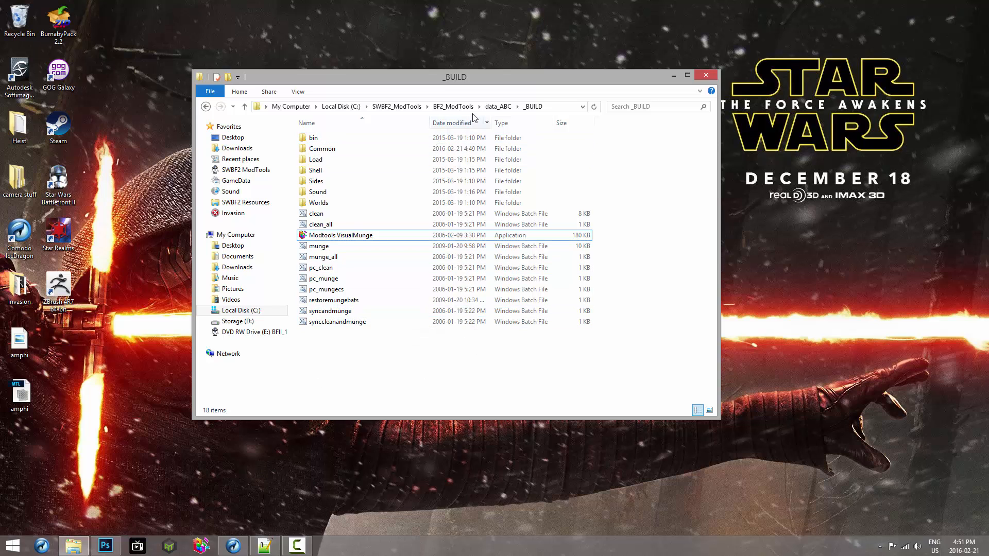
pyautogui.click(498, 106)
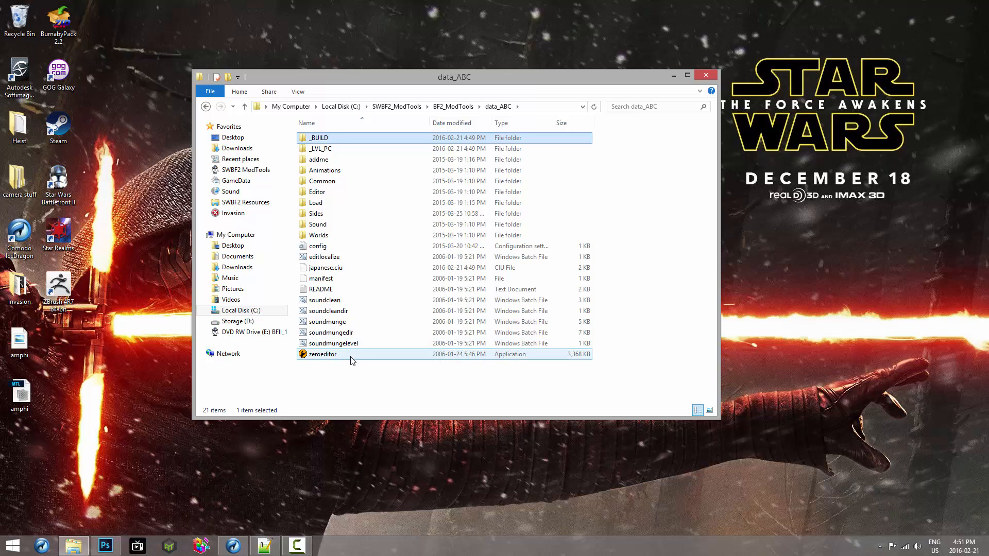
pyautogui.click(434, 377)
pyautogui.moveTo(525, 381)
pyautogui.mouseDown()
pyautogui.moveTo(484, 400)
pyautogui.moveTo(497, 410)
pyautogui.moveTo(487, 403)
pyautogui.moveTo(521, 376)
pyautogui.mouseUp()
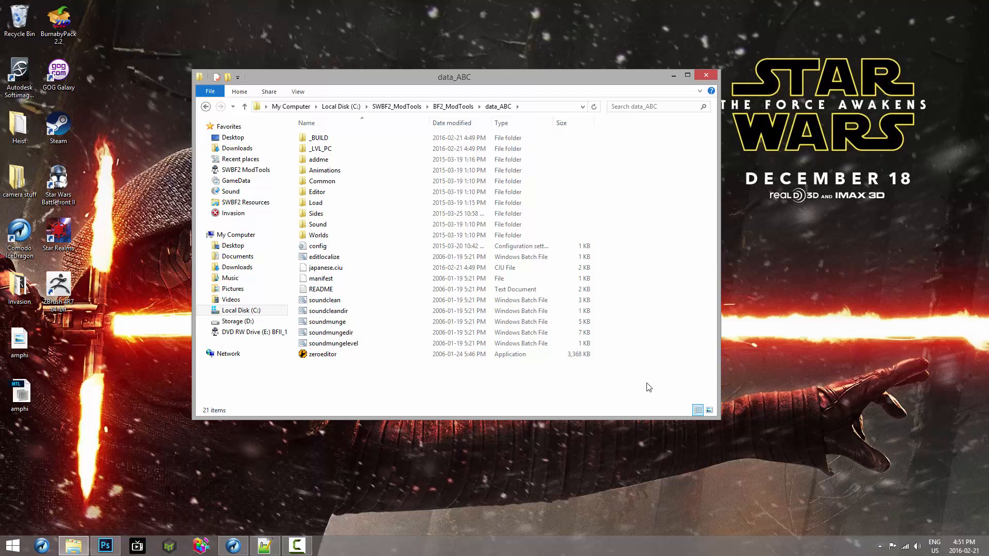
pyautogui.moveTo(614, 371); pyautogui.dragTo(586, 408)
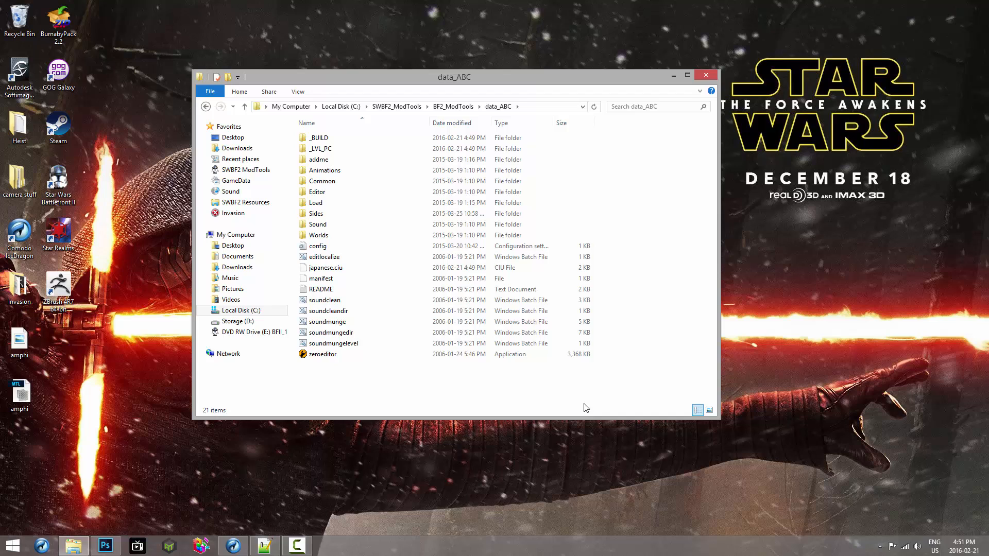